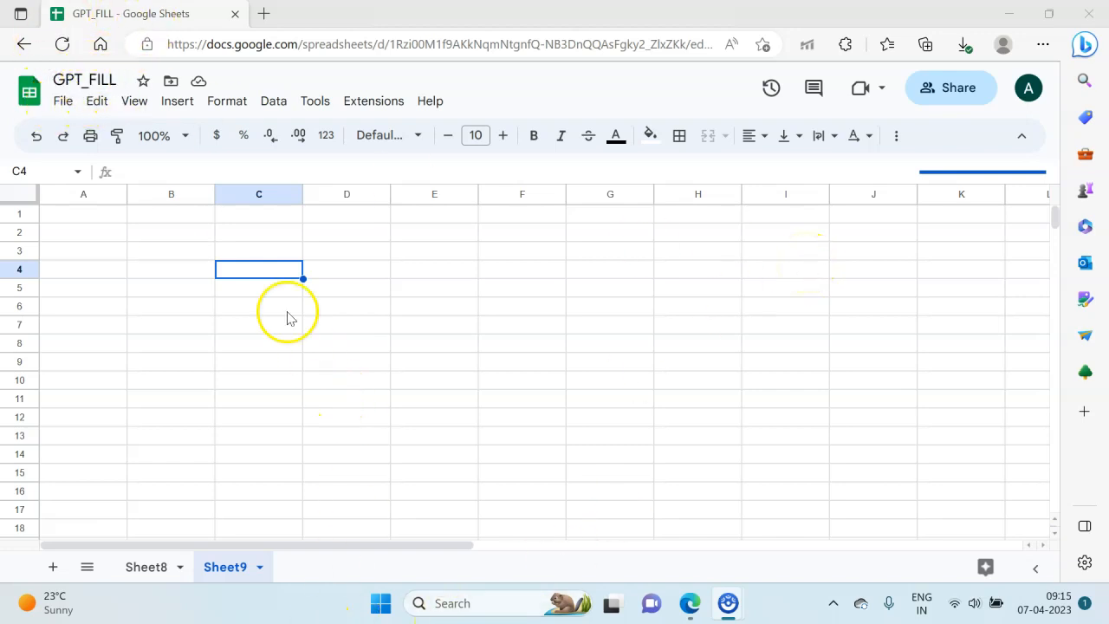
pyautogui.doubleClick(270, 265)
pyautogui.write('=')
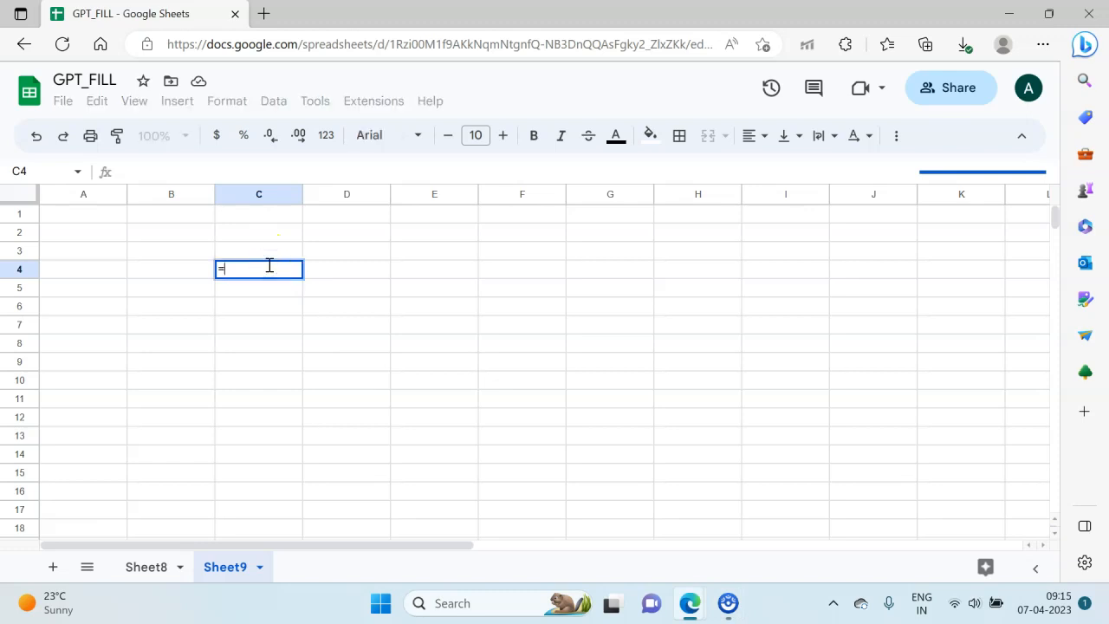
pyautogui.write('gpt')
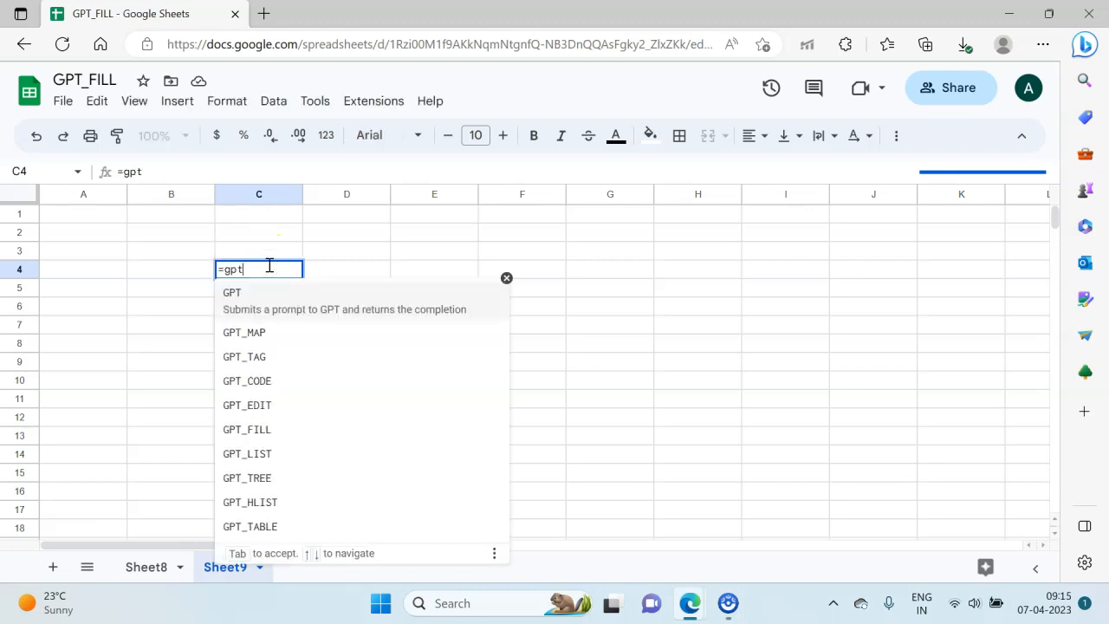
pyautogui.write('_fill')
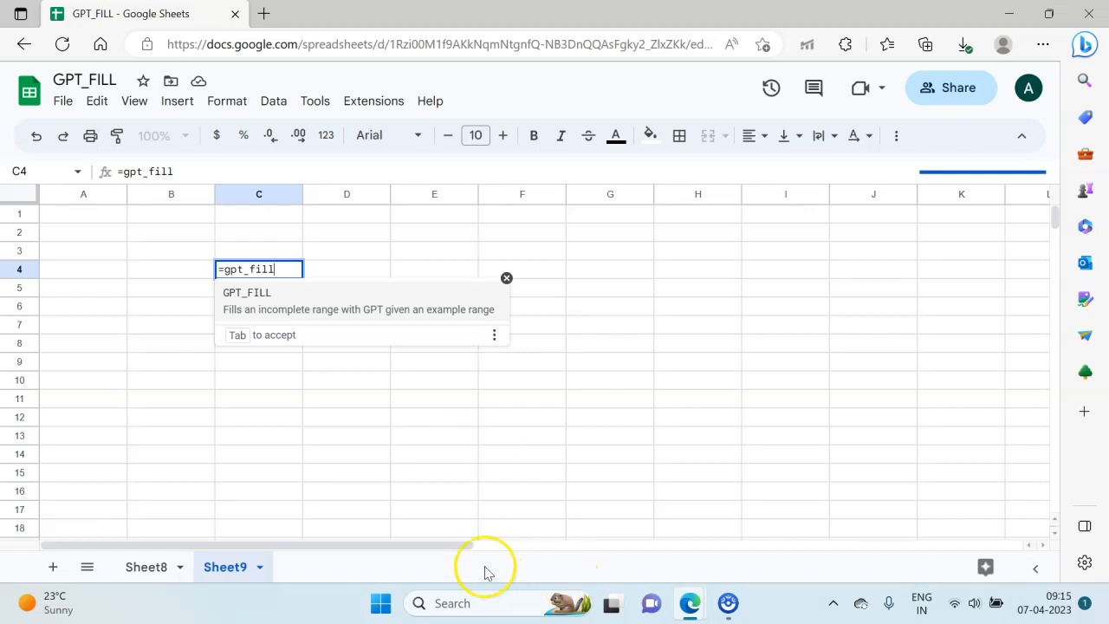
pyautogui.press('BackSpace')
pyautogui.press('BackSpace')
pyautogui.press('BackSpace')
pyautogui.press('BackSpace')
pyautogui.press('BackSpace')
pyautogui.press('BackSpace')
pyautogui.press('BackSpace')
pyautogui.press('BackSpace')
pyautogui.press('BackSpace')
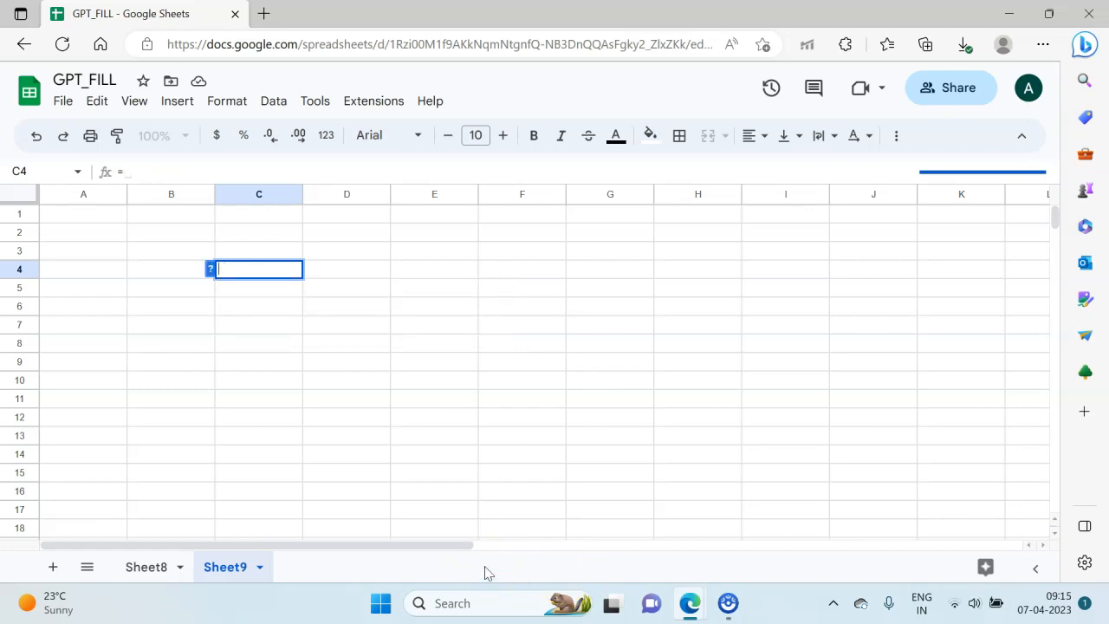
pyautogui.press('Return')
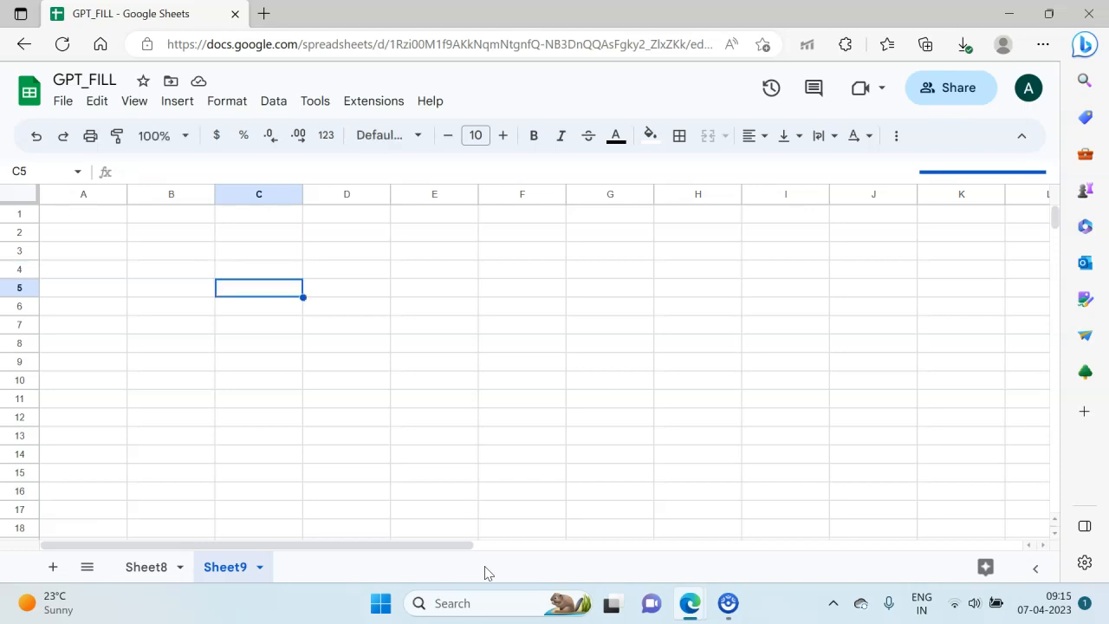
# Step: Enter India as the first country name in cell C5
pyautogui.write('Ind')
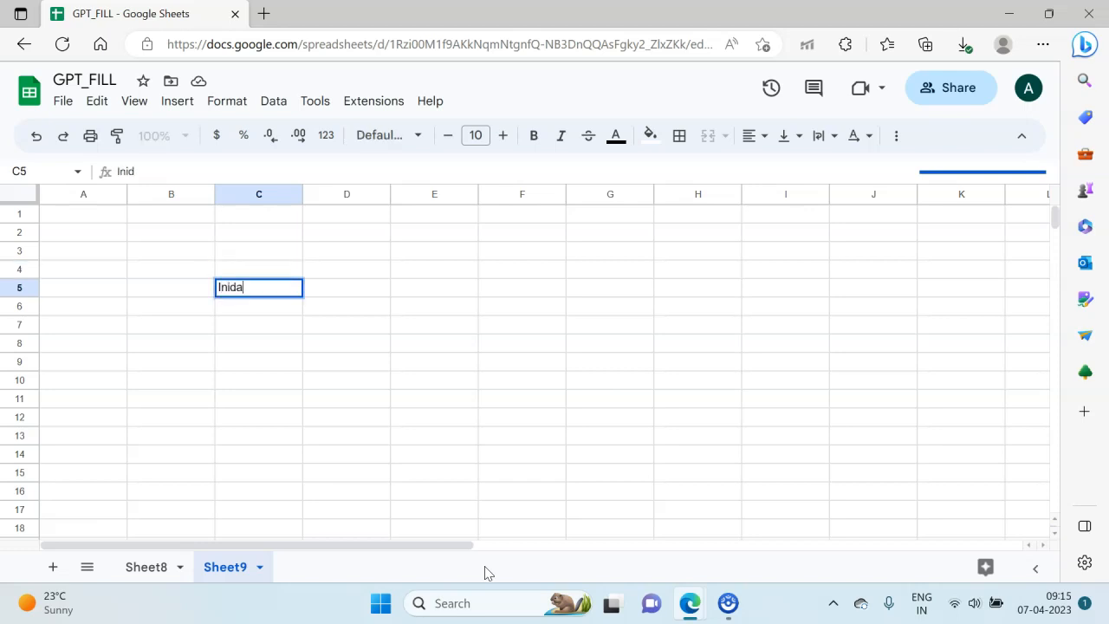
pyautogui.press('BackSpace')
pyautogui.write('dia')
pyautogui.press('Tab')
# Step: Enter the description "South East Asian country with a rich culture and booming economy" for India in cell D5
pyautogui.write('SOuth')
pyautogui.press('BackSpace')
pyautogui.press('BackSpace')
pyautogui.press('BackSpace')
pyautogui.press('BackSpace')
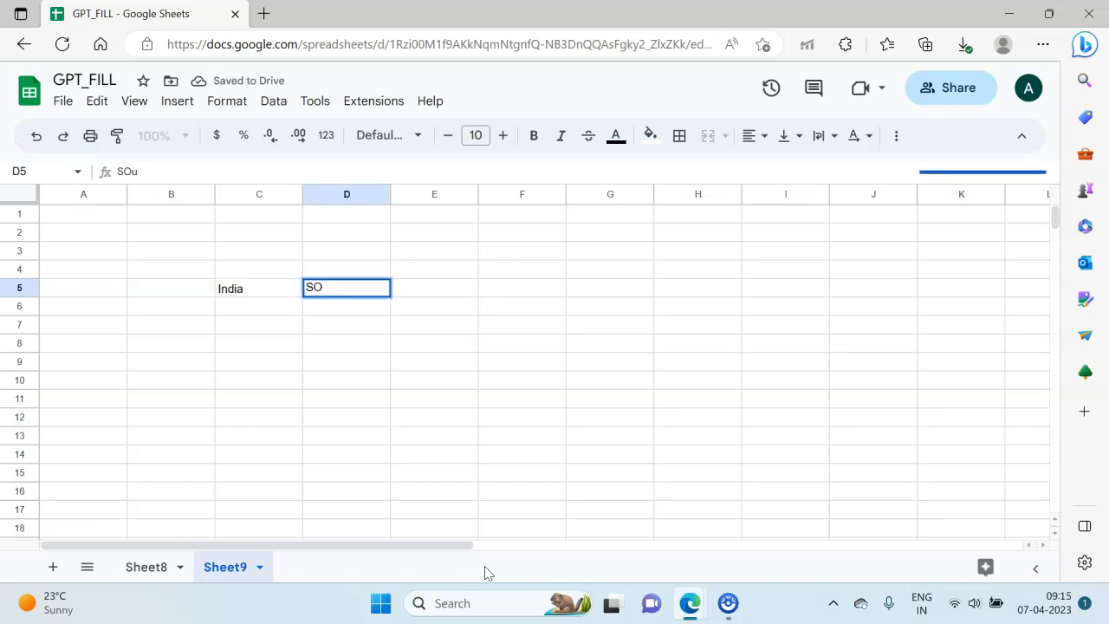
pyautogui.write('outh East ')
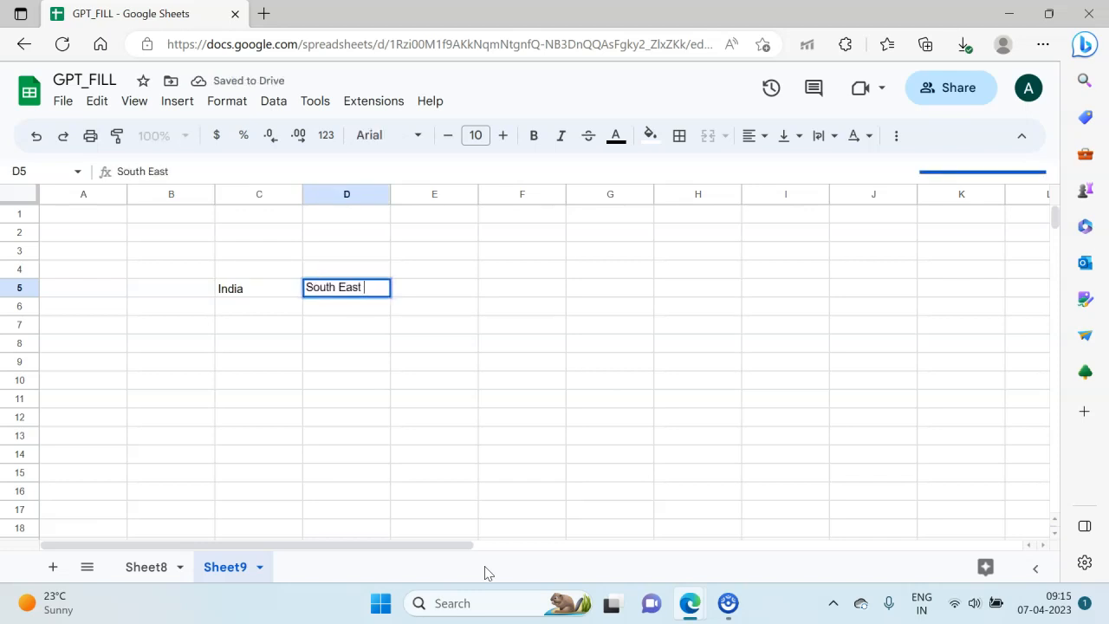
pyautogui.write('Asian country')
pyautogui.press('BackSpace')
pyautogui.write('ry with')
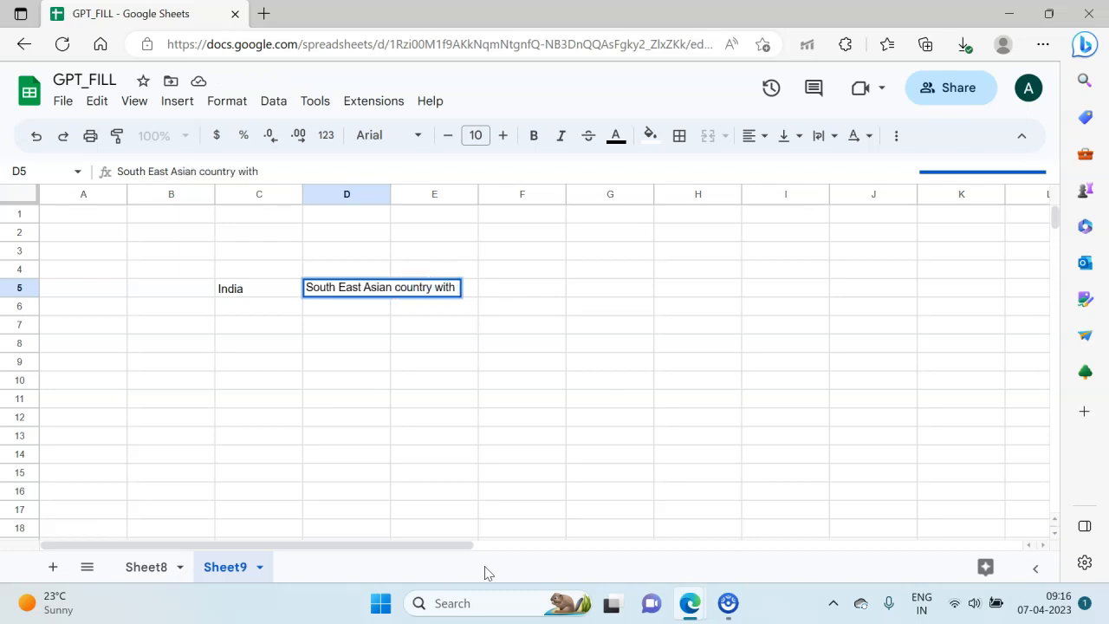
pyautogui.write(' a rich cul')
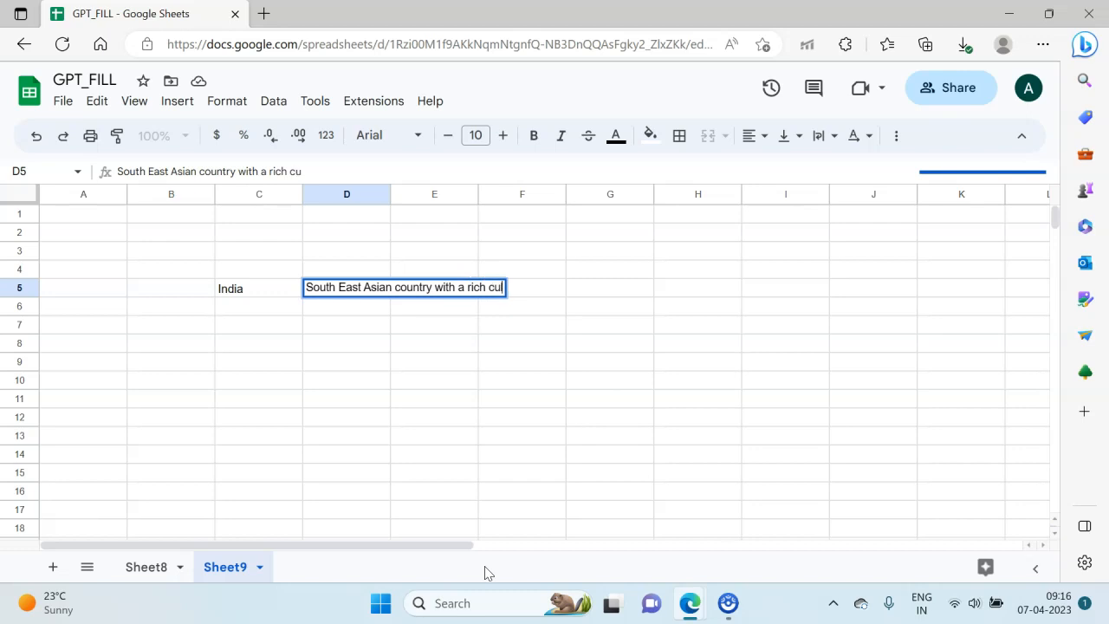
pyautogui.write('ture and boomi')
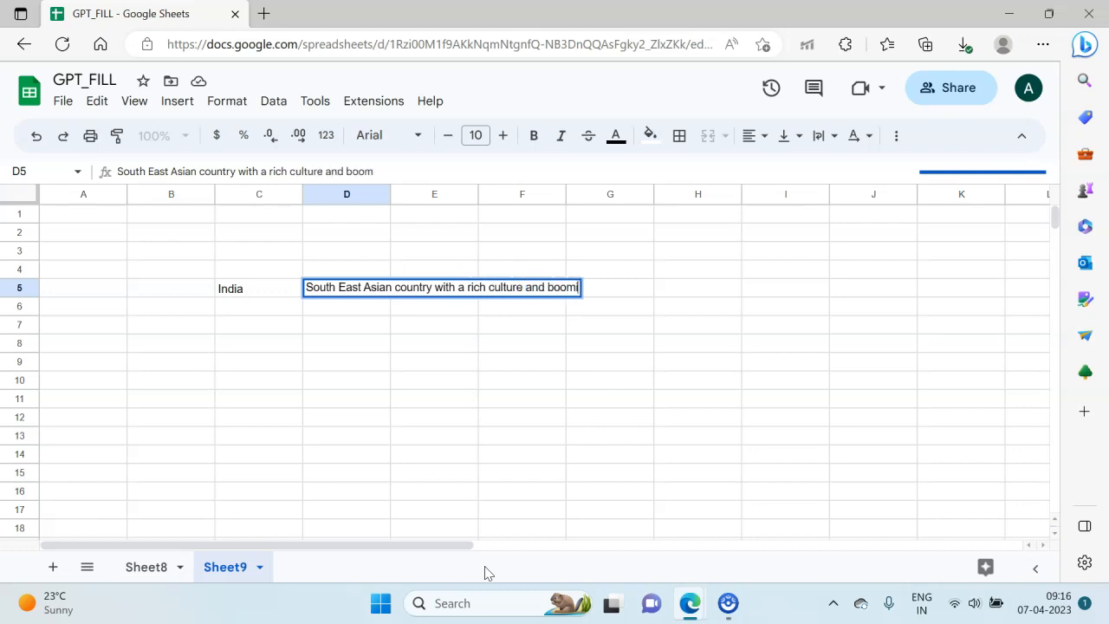
pyautogui.write('ng economy')
pyautogui.press('Return')
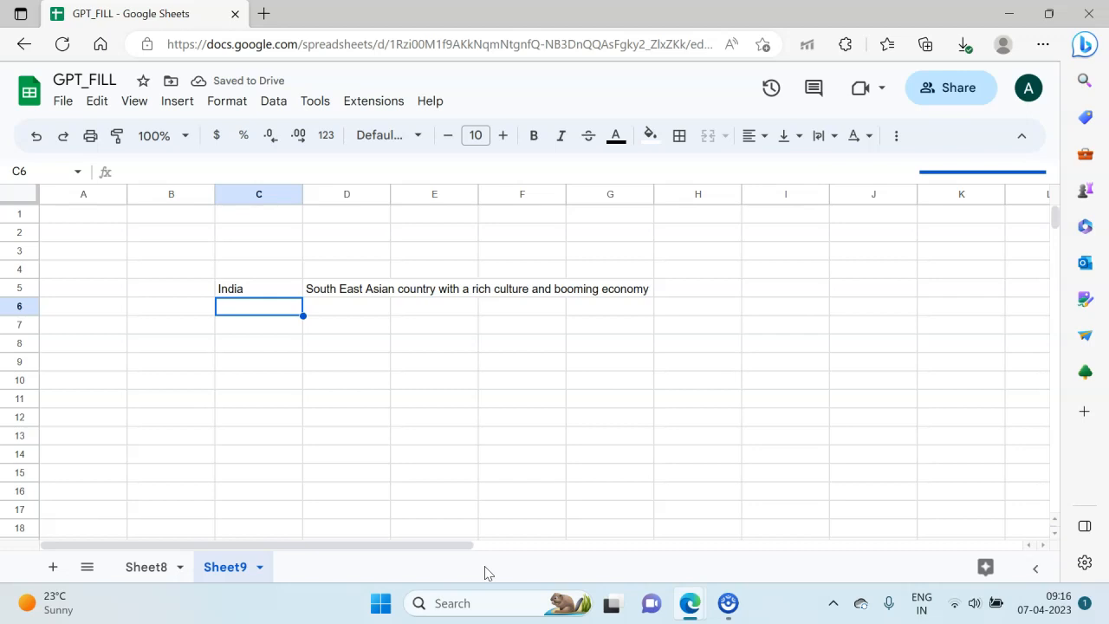
# Step: Enter USA in C6 with the description "Oldest democracy with high per capita income" in D6
pyautogui.write('USA')
pyautogui.press('Tab')
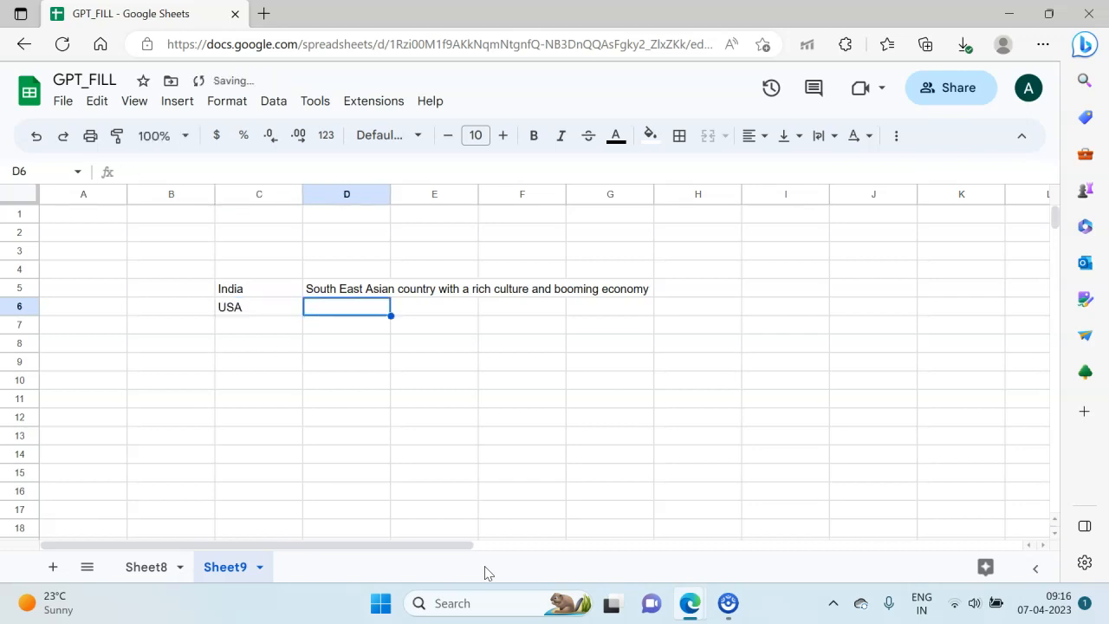
pyautogui.write('Oldest ')
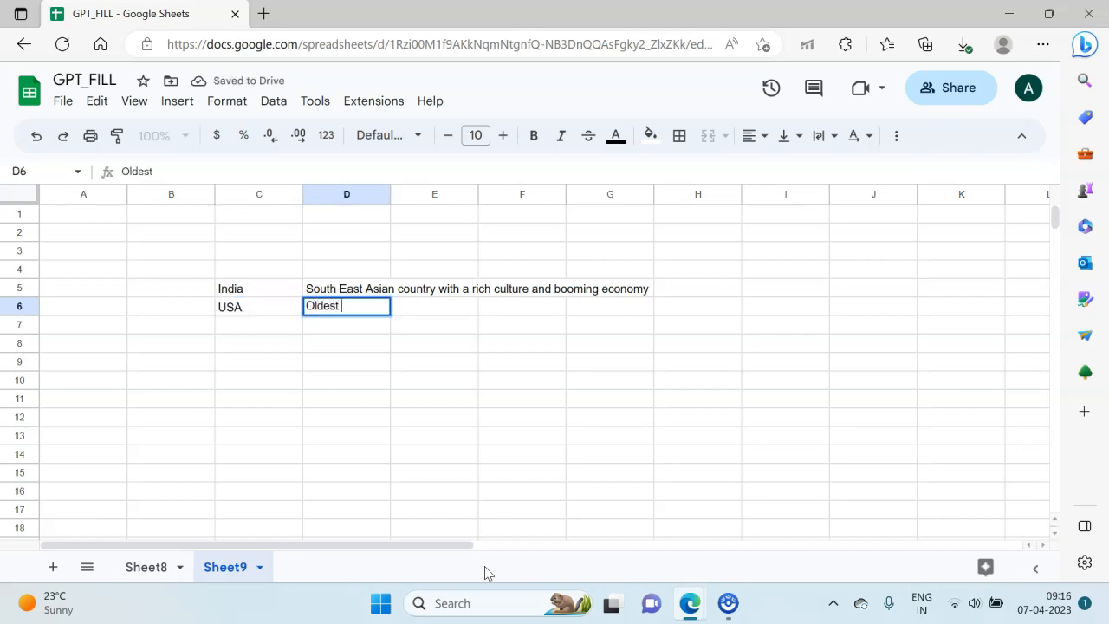
pyautogui.write('democracy with higer per')
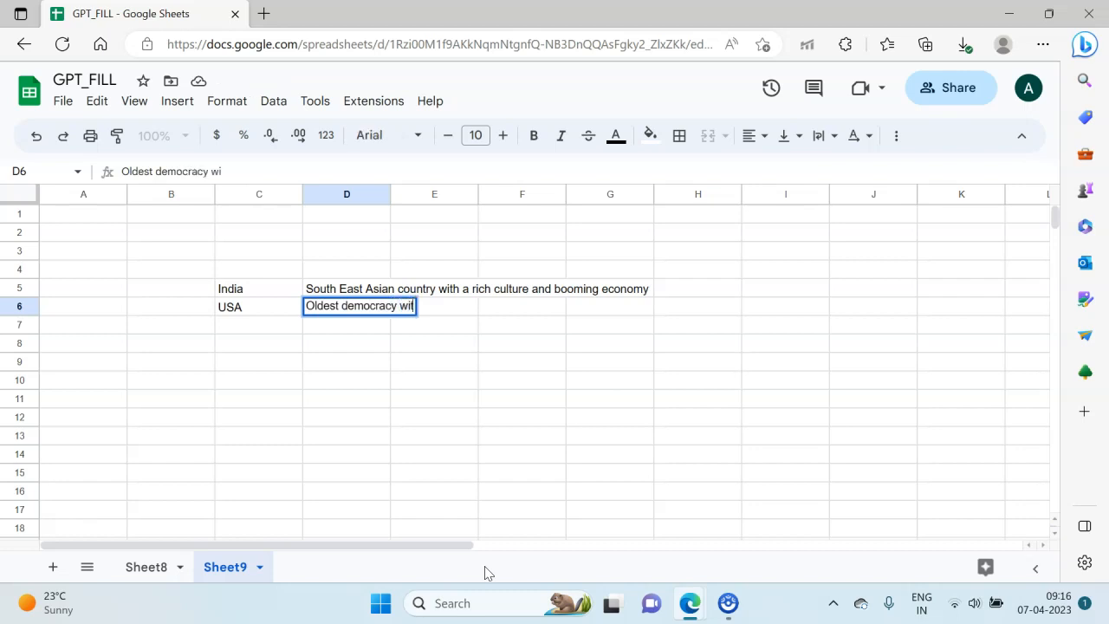
pyautogui.press('BackSpace')
pyautogui.press('BackSpace')
pyautogui.press('BackSpace')
pyautogui.press('BackSpace')
pyautogui.press('BackSpace')
pyautogui.press('BackSpace')
pyautogui.press('BackSpace')
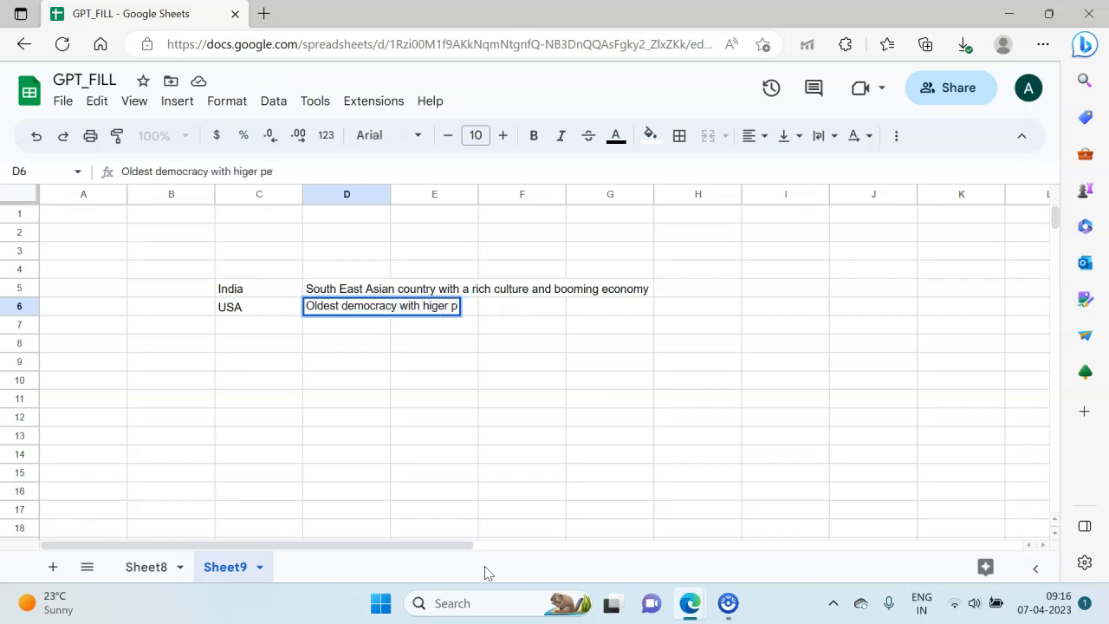
pyautogui.write('h per c')
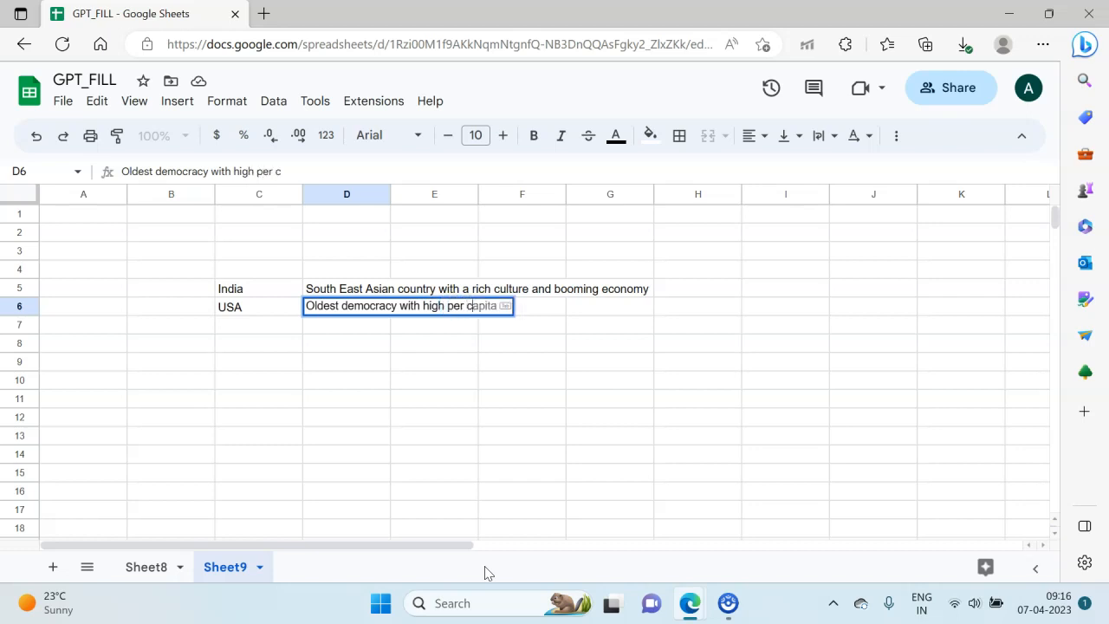
pyautogui.write('apita income')
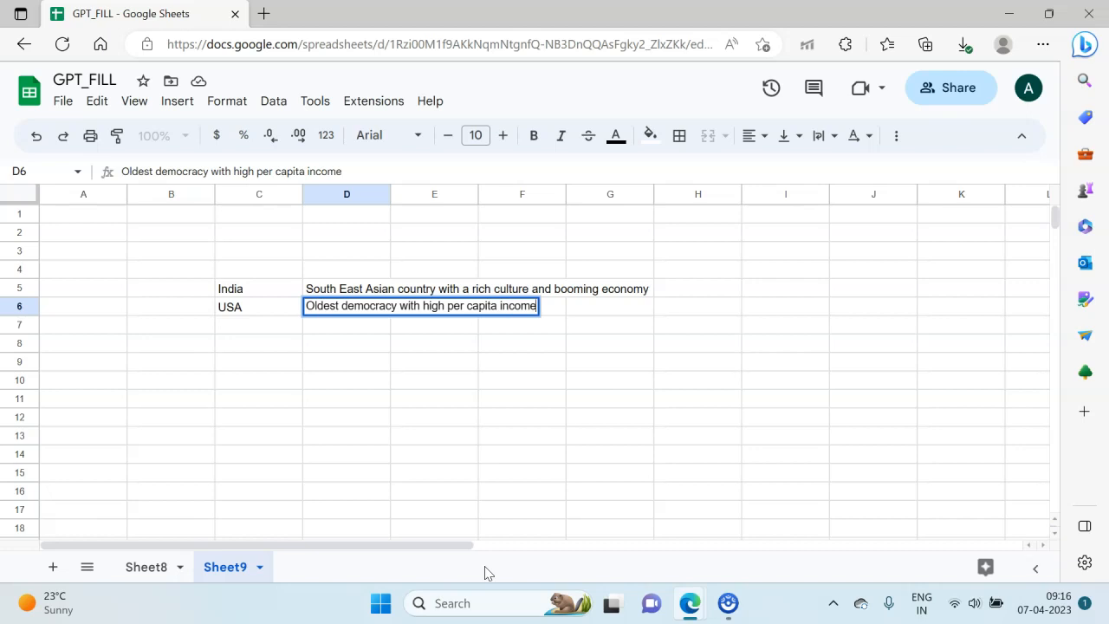
pyautogui.press('Return')
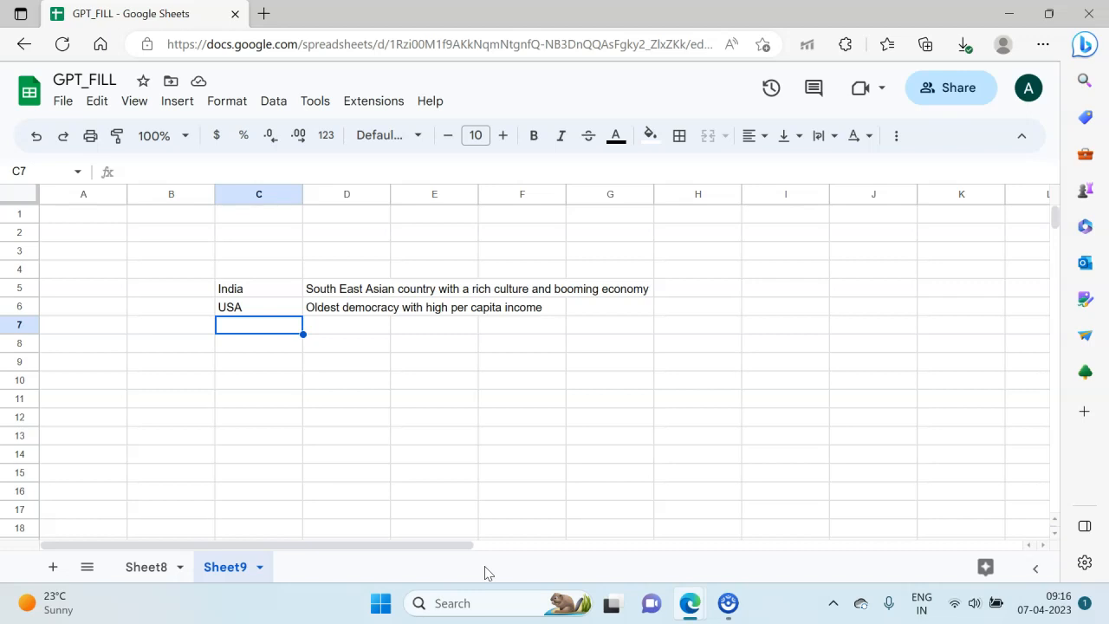
# Step: List the countries Pakistan, SriLanka and England in cells C7 to C9, below USA
pyautogui.write('Pakistan')
pyautogui.press('Return')
pyautogui.write('S')
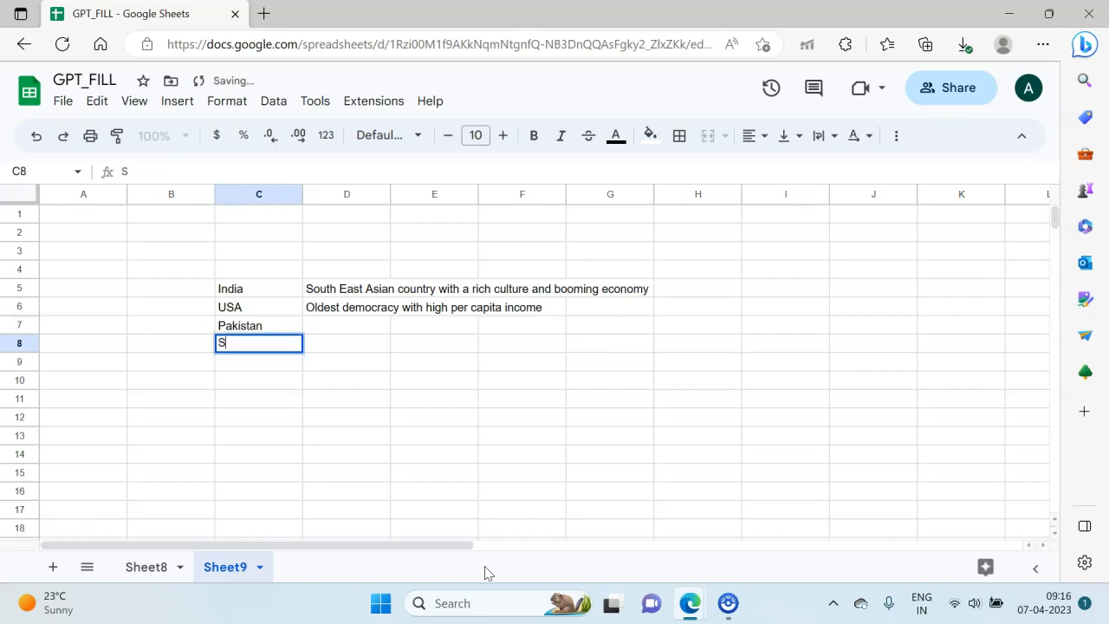
pyautogui.write('riLanka')
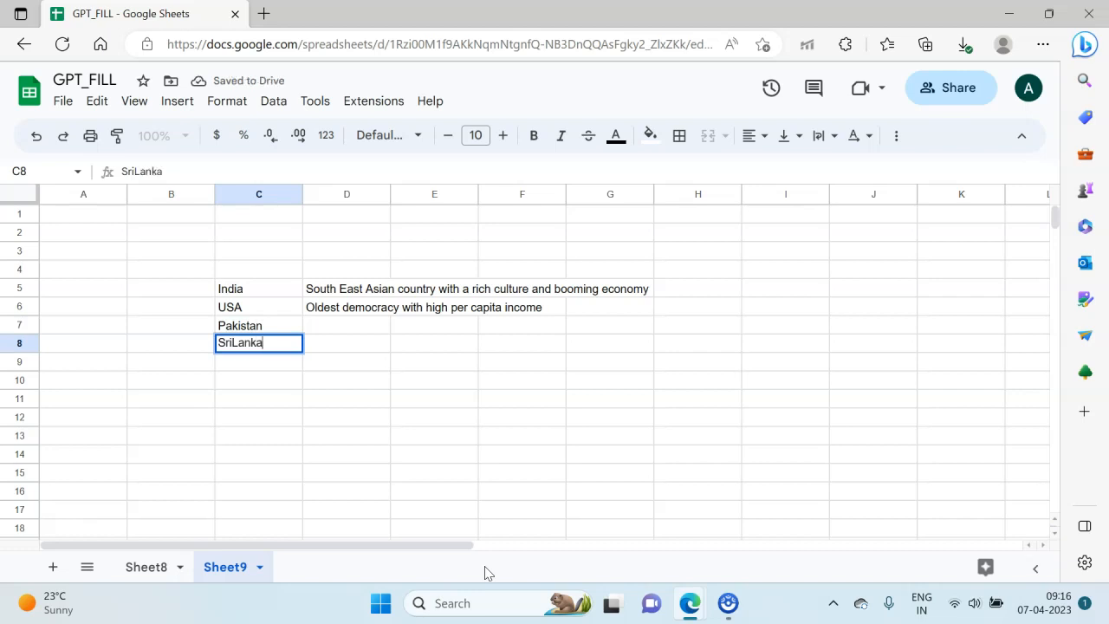
pyautogui.press('Return')
pyautogui.write('Enf')
pyautogui.press('BackSpace')
pyautogui.write('gland')
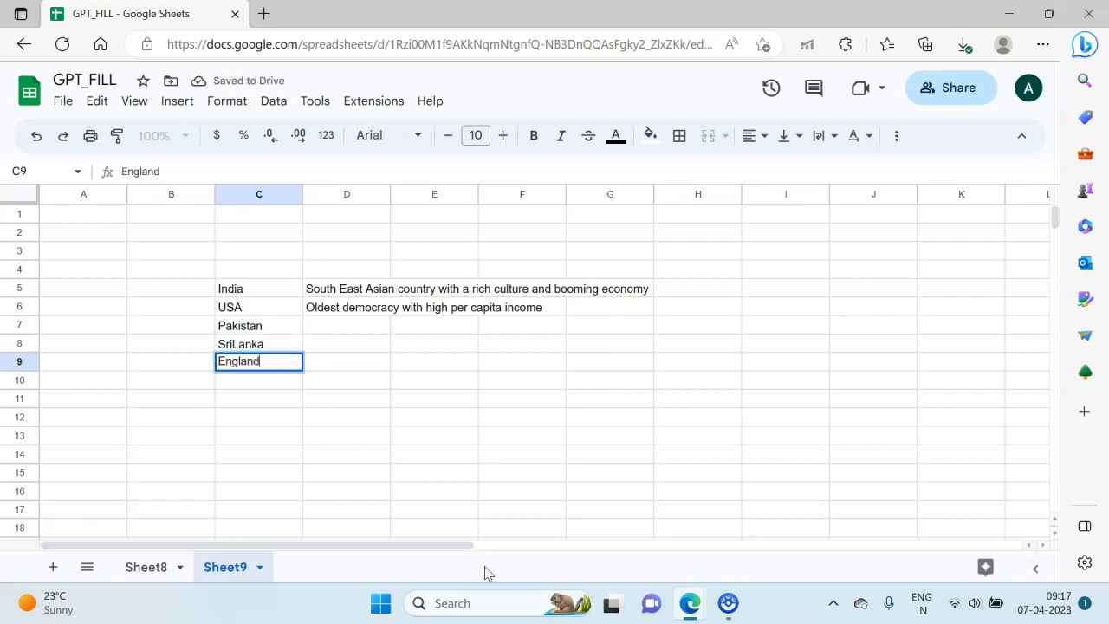
pyautogui.press('Return')
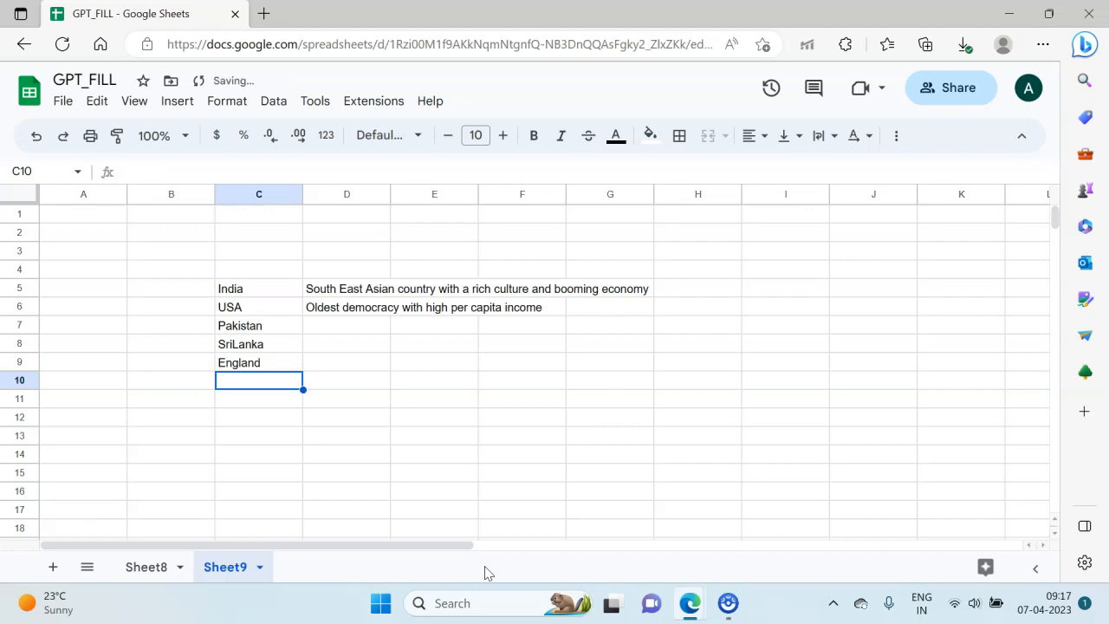
# Step: Extend the country list with France, Canada and Australia in cells C10 to C12
pyautogui.write('FR')
pyautogui.press('BackSpace')
pyautogui.write('rance')
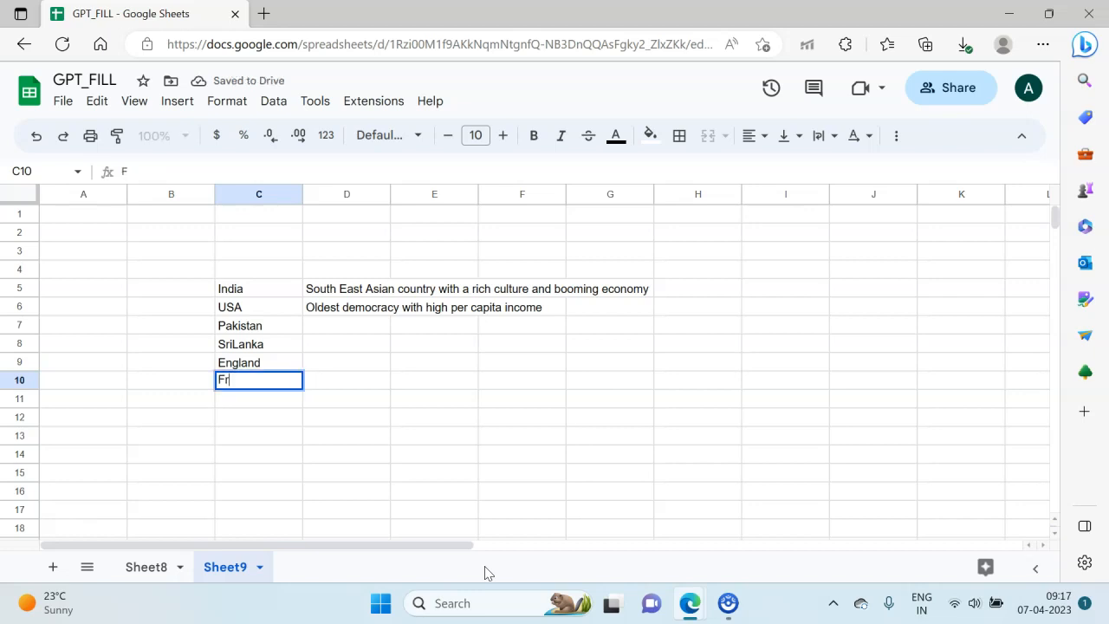
pyautogui.press('Return')
pyautogui.write('Caand')
pyautogui.press('BackSpace')
pyautogui.press('BackSpace')
pyautogui.press('BackSpace')
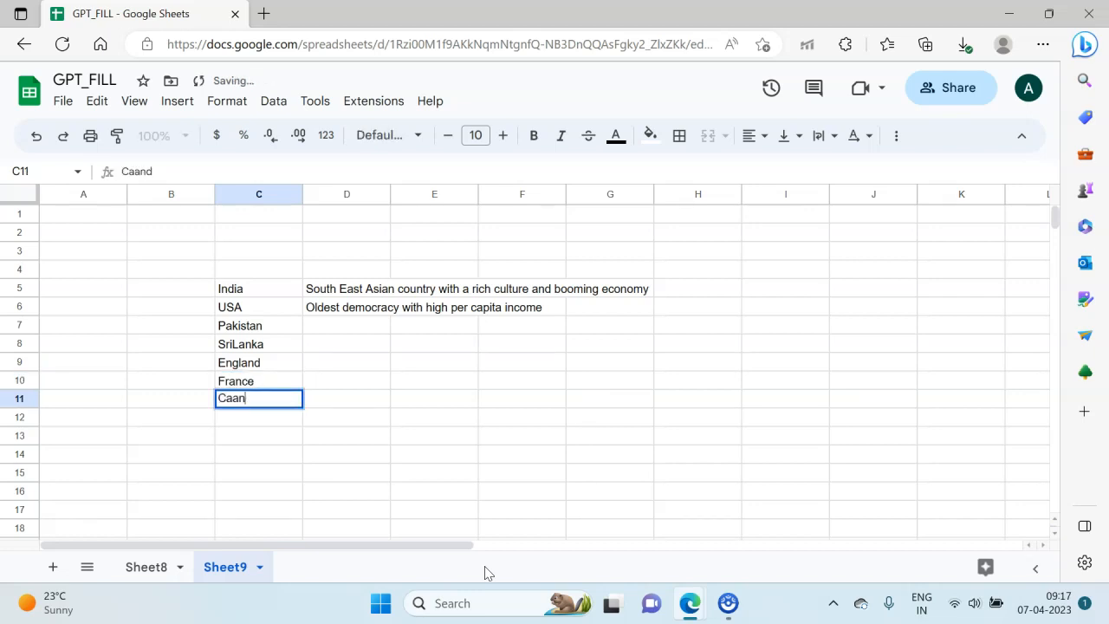
pyautogui.write('d')
pyautogui.press('BackSpace')
pyautogui.write('nada')
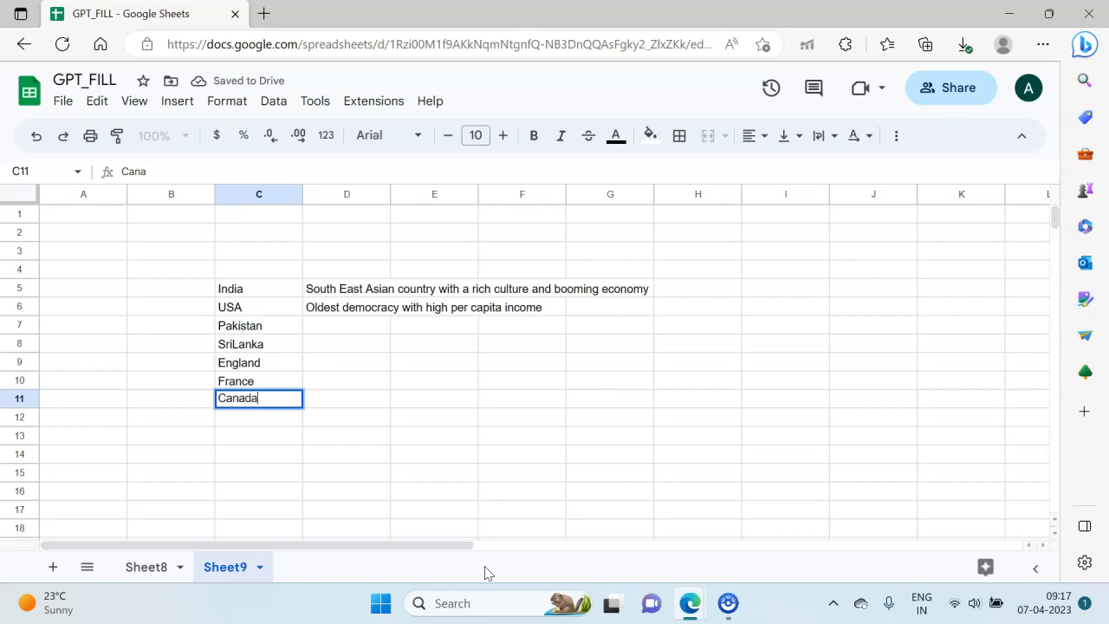
pyautogui.press('Return')
pyautogui.write('Australia')
pyautogui.press('BackSpace')
pyautogui.press('BackSpace')
pyautogui.write('alia')
pyautogui.press('Return')
# Step: Begin a gpt_fill formula in cell D7 beside Pakistan, using C5:D6 as the examples range
pyautogui.press('Down')
pyautogui.press('Up')
pyautogui.press('Up')
pyautogui.press('Up')
pyautogui.press('Up')
pyautogui.press('Up')
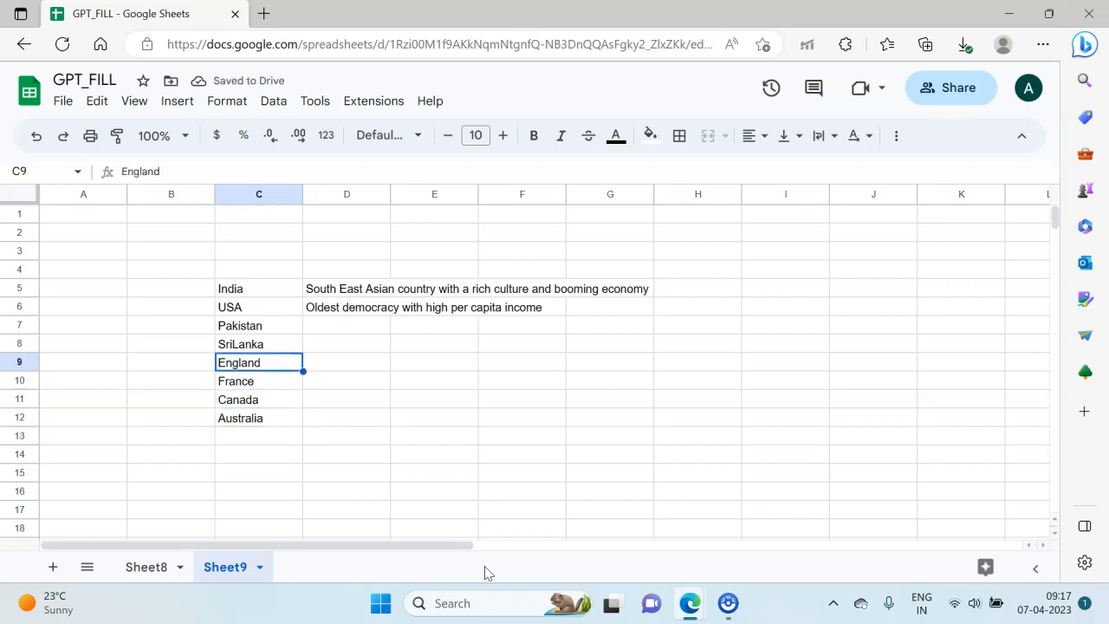
pyautogui.press('Up')
pyautogui.press('Up')
pyautogui.press('Right')
pyautogui.write('=gpt')
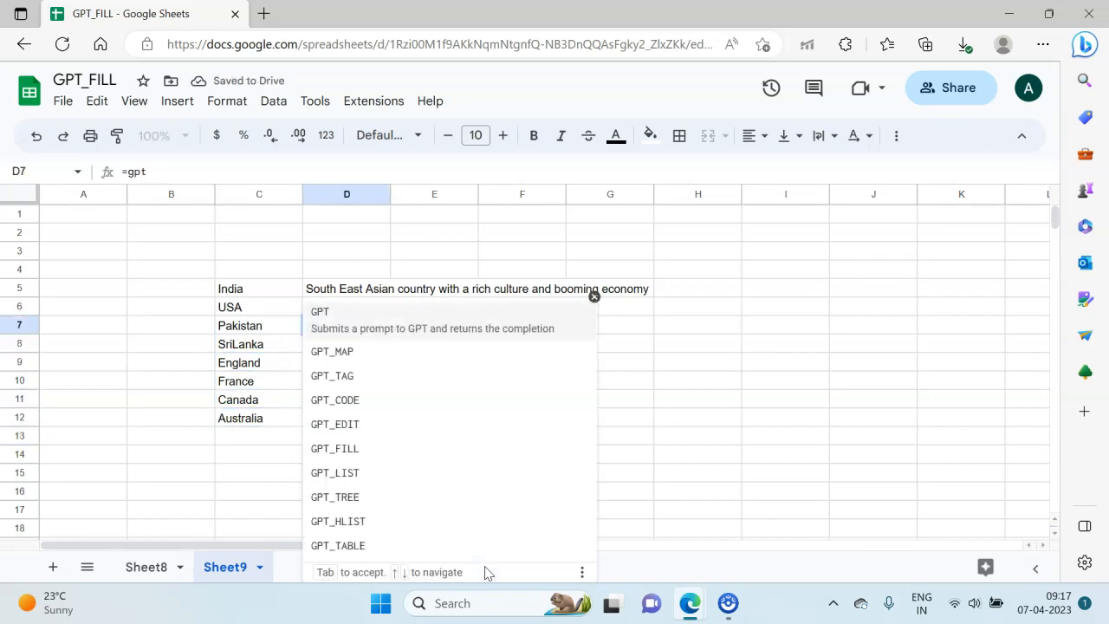
pyautogui.write('_fill(')
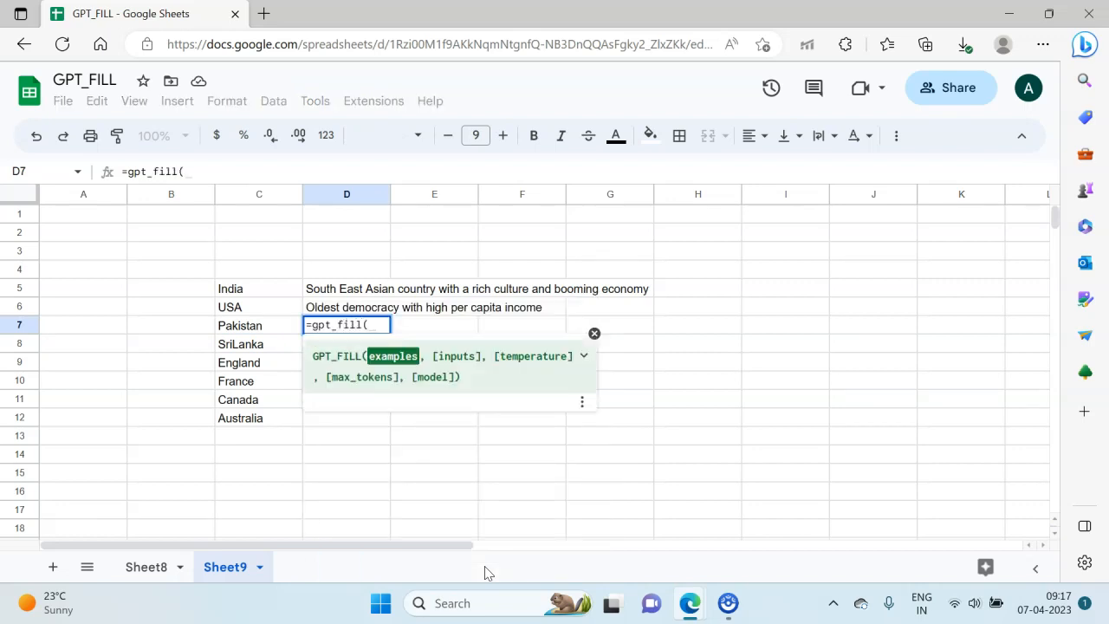
pyautogui.click(223, 291)
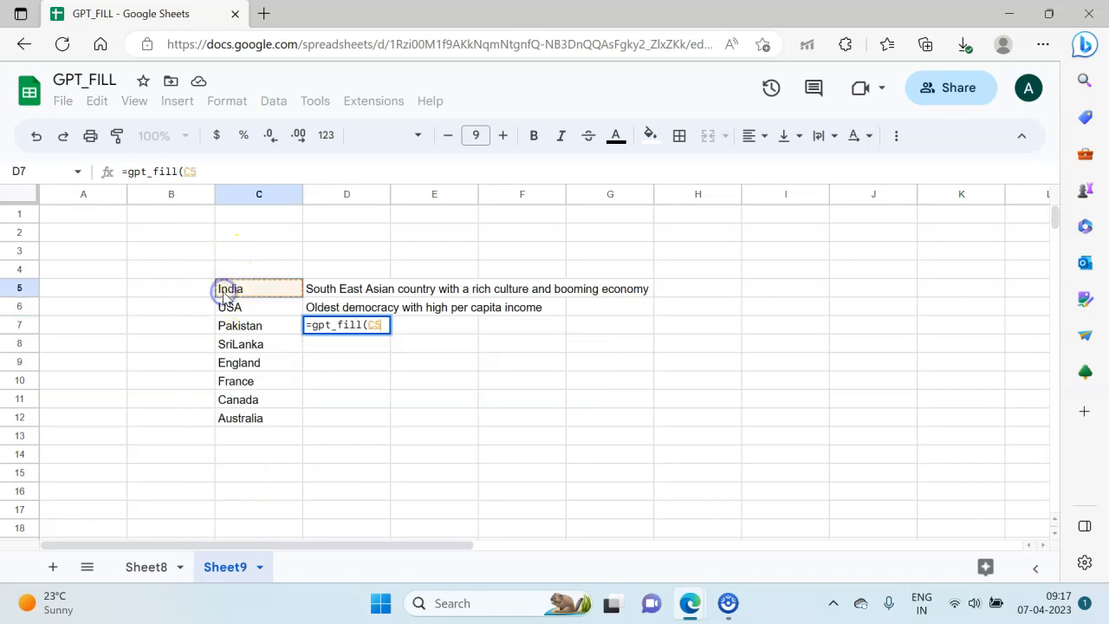
pyautogui.hotkey('shift', 'Down')
pyautogui.hotkey('shift', 'Right')
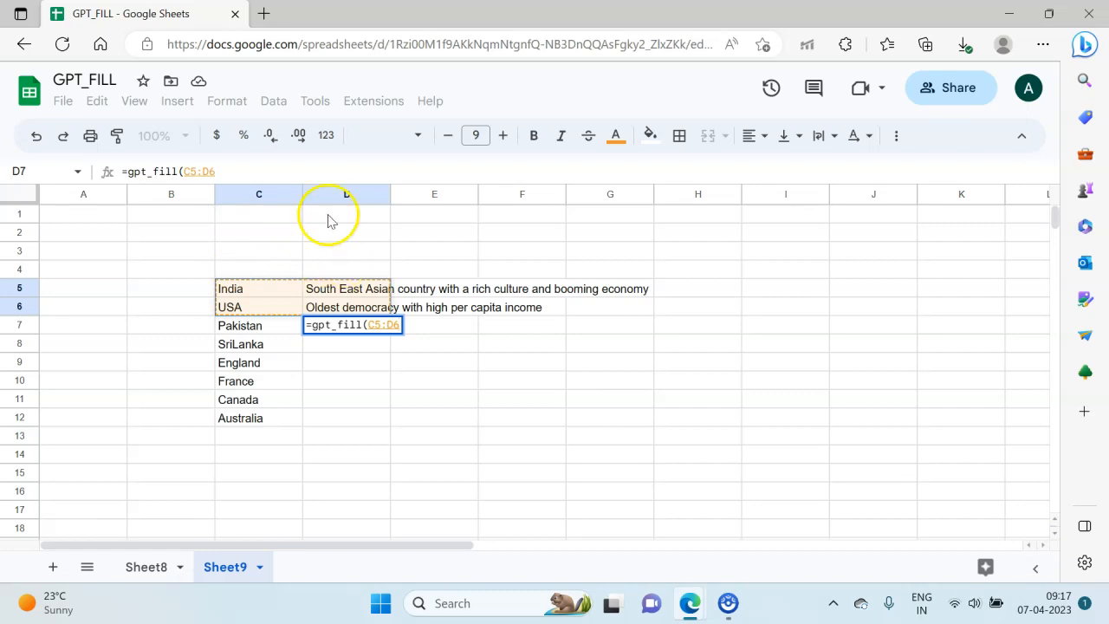
pyautogui.write(',')
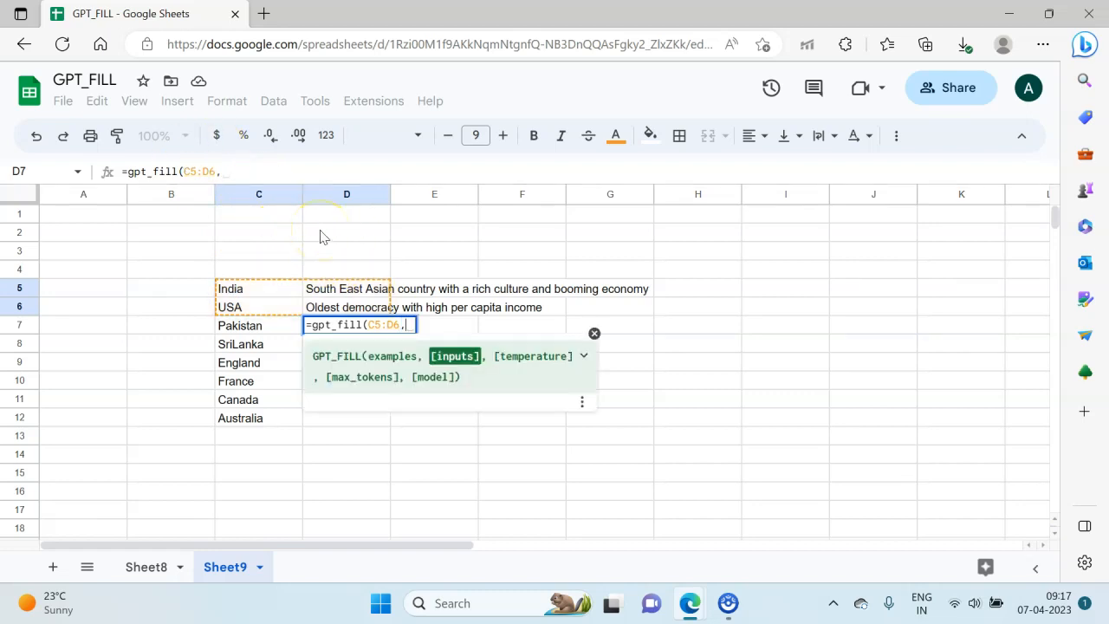
# Step: Complete the gpt_fill formula in D7 with C7:C12 as the inputs range and run it
pyautogui.click(261, 330)
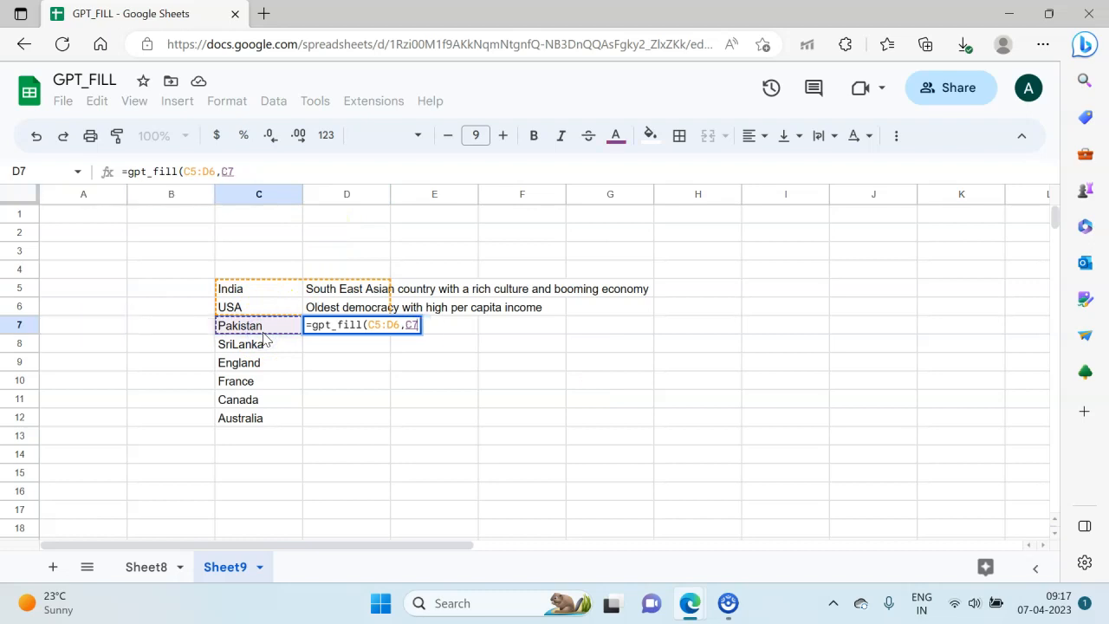
pyautogui.hotkey('shift', 'Down')
pyautogui.hotkey('shift', 'Down')
pyautogui.hotkey('shift', 'Down')
pyautogui.hotkey('shift', 'Down')
pyautogui.hotkey('shift', 'Down')
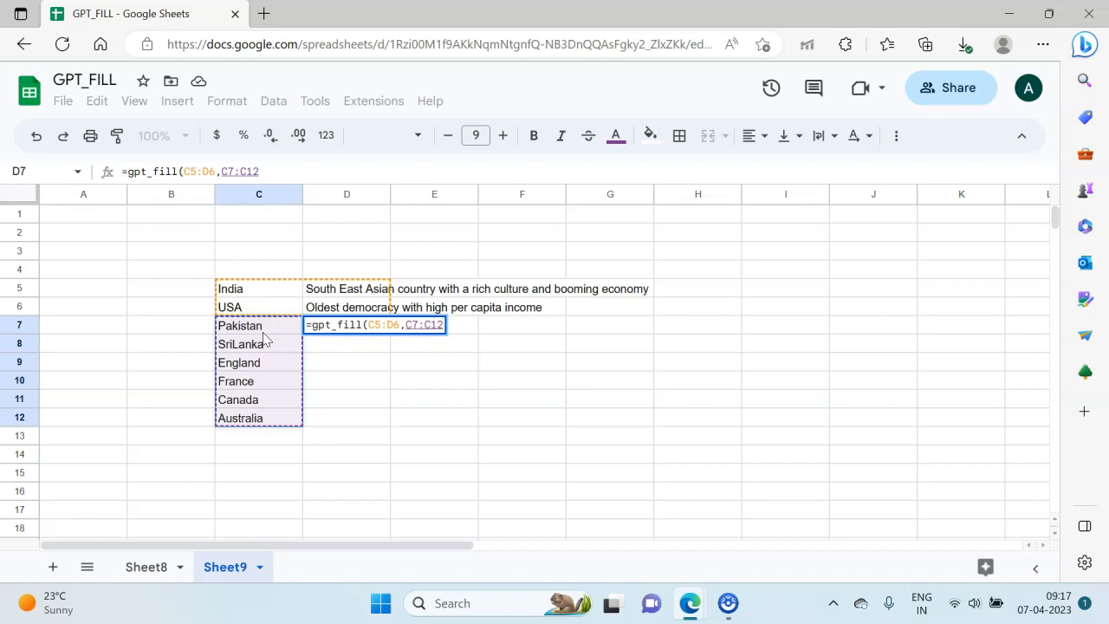
pyautogui.write(')')
pyautogui.press('Return')
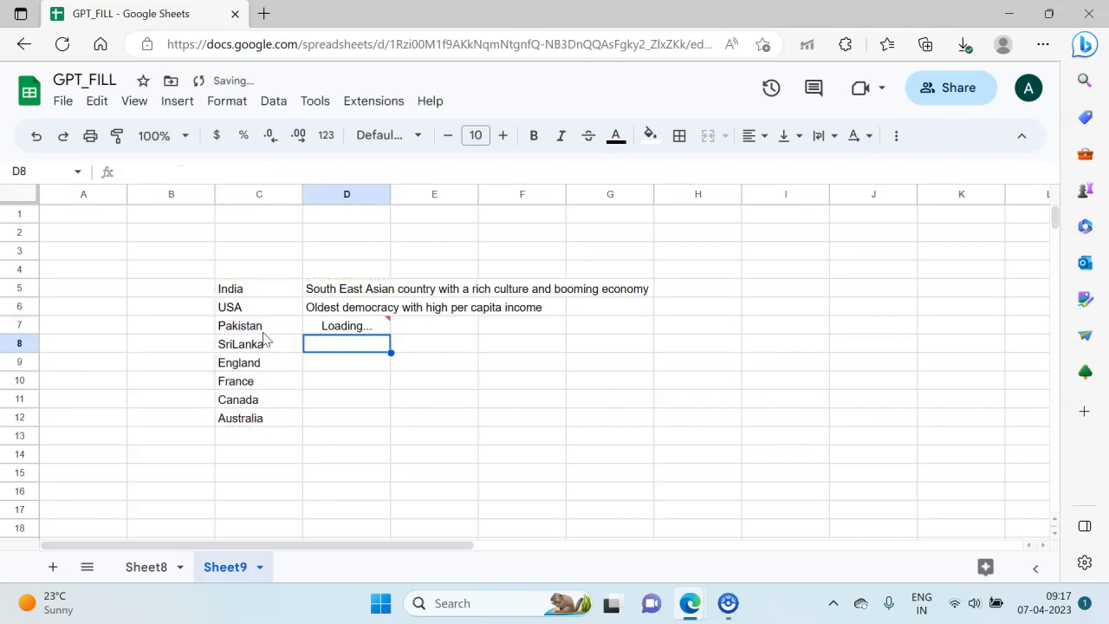
pyautogui.click(396, 193)
pyautogui.moveTo(395, 188); pyautogui.dragTo(433, 233)
pyautogui.click(434, 233)
pyautogui.click(457, 252)
pyautogui.click(493, 253)
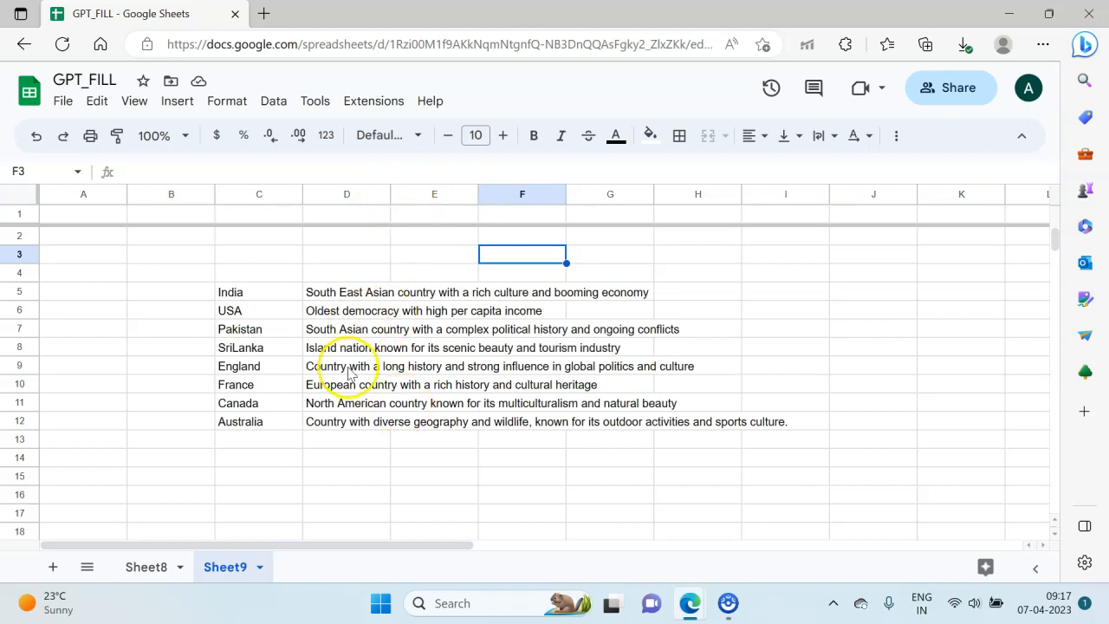
# Step: Examine the example rows in C5:D6 and read through the generated country descriptions in column D
pyautogui.click(338, 314)
pyautogui.hotkey('shift', 'Up')
pyautogui.hotkey('shift', 'Left')
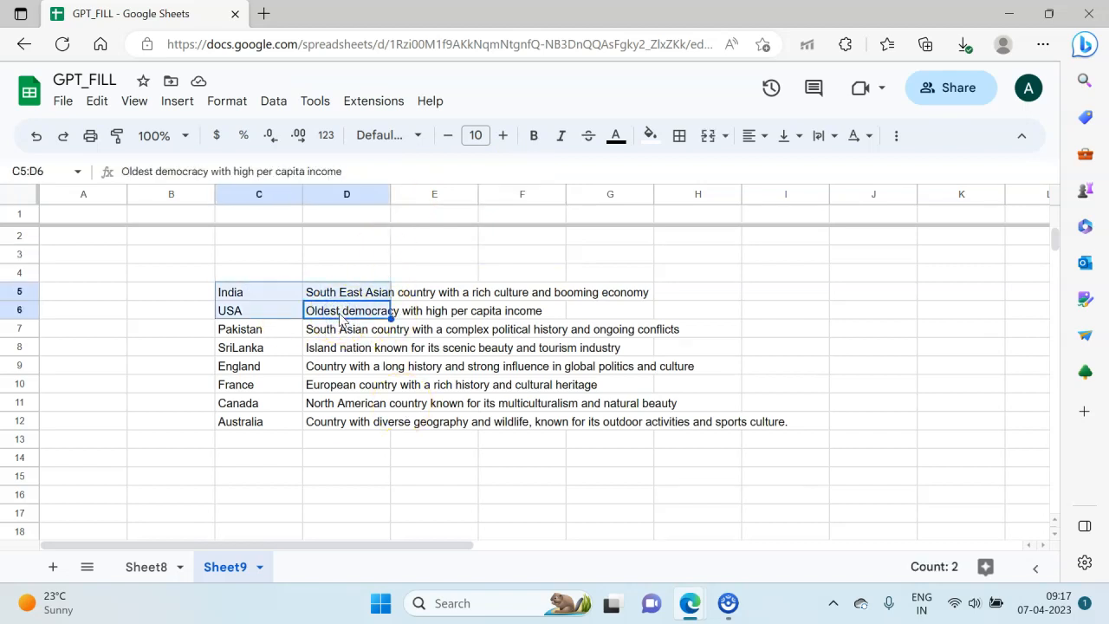
pyautogui.click(203, 401)
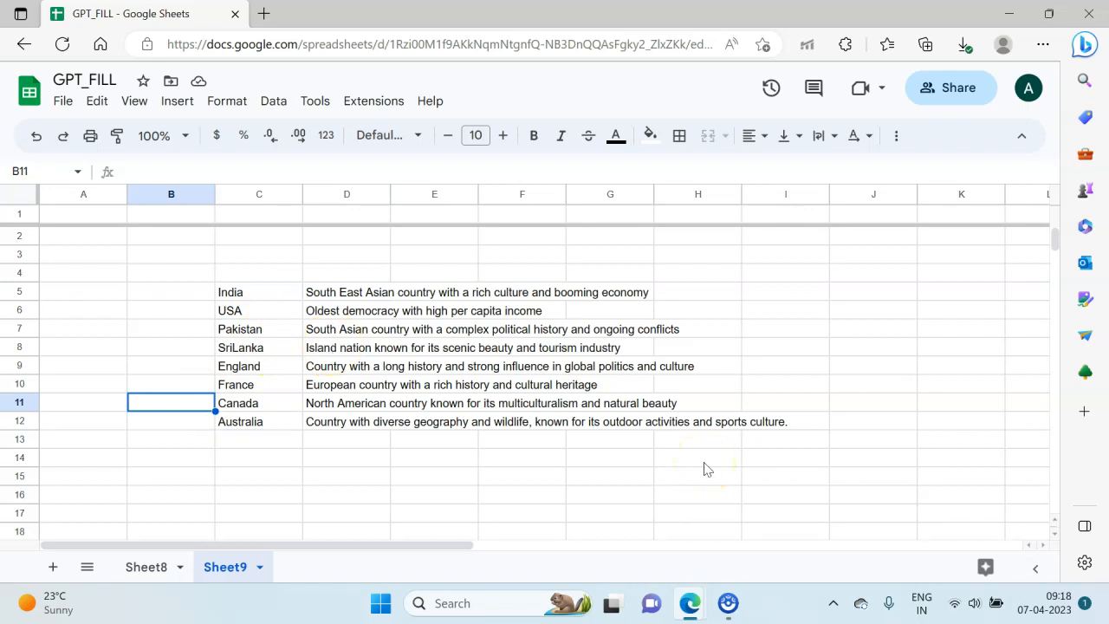
pyautogui.press('Right')
pyautogui.press('Right')
pyautogui.press('Up')
pyautogui.press('Up')
pyautogui.press('Up')
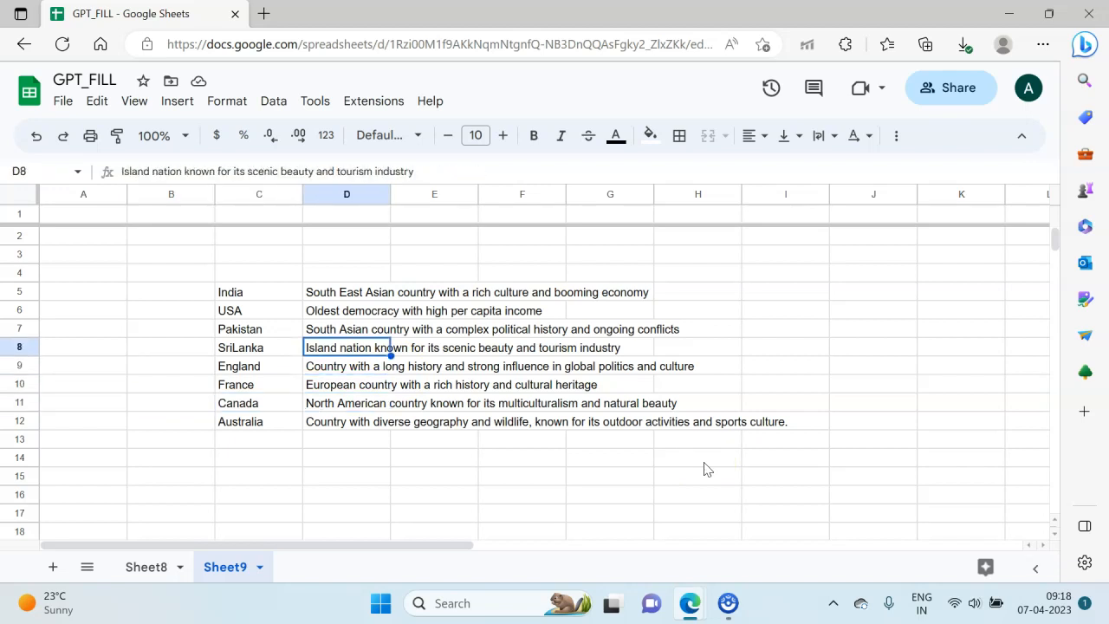
pyautogui.press('Down')
pyautogui.press('Down')
pyautogui.press('Up')
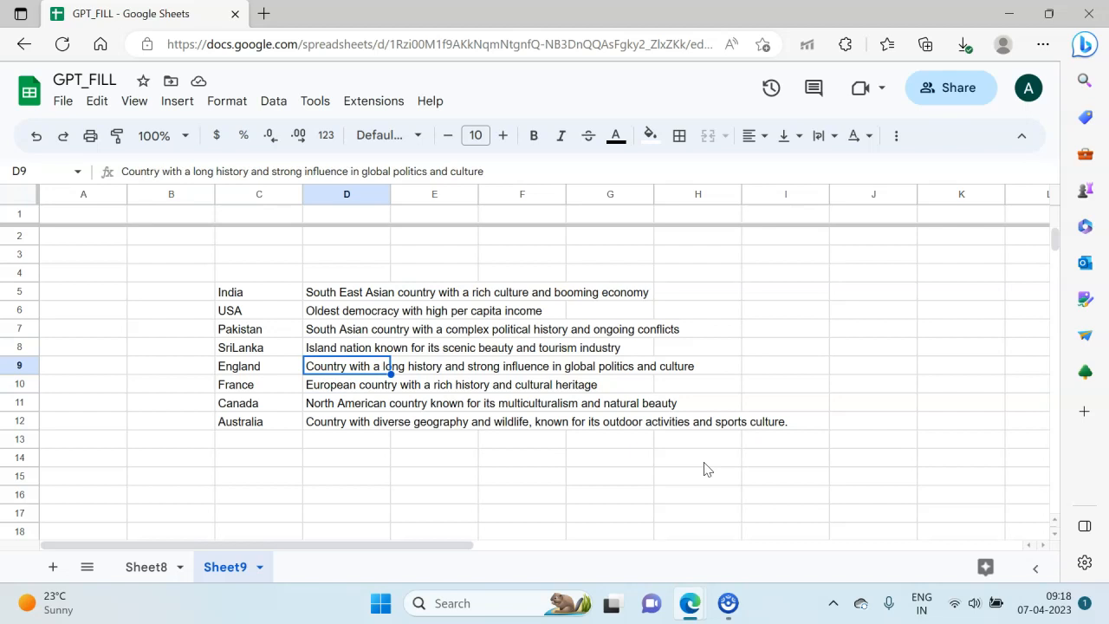
pyautogui.press('Down')
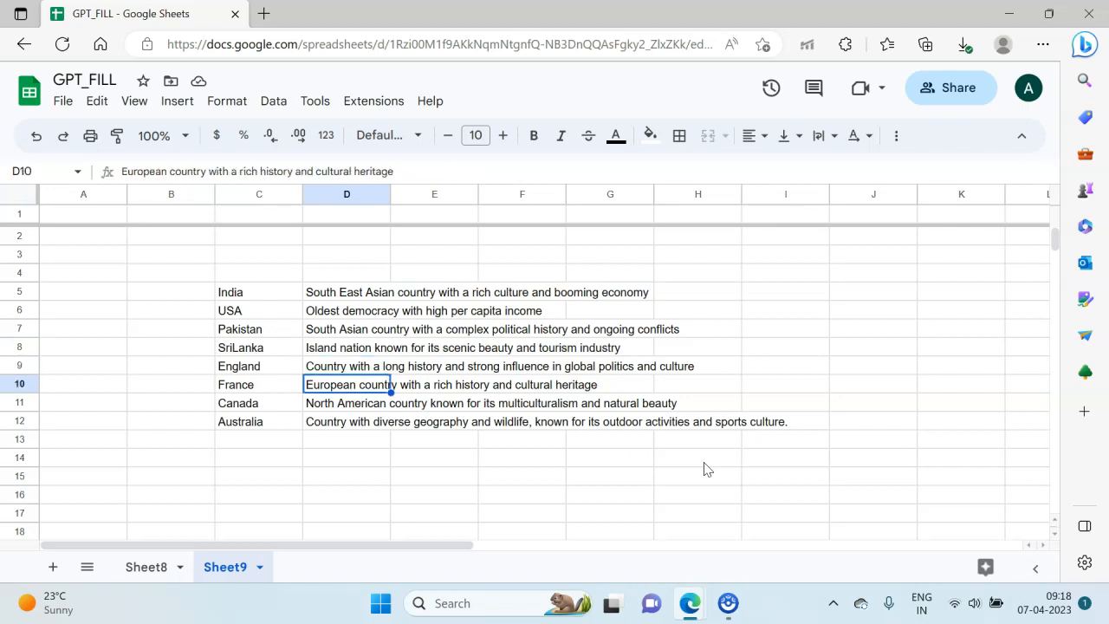
pyautogui.press('Down')
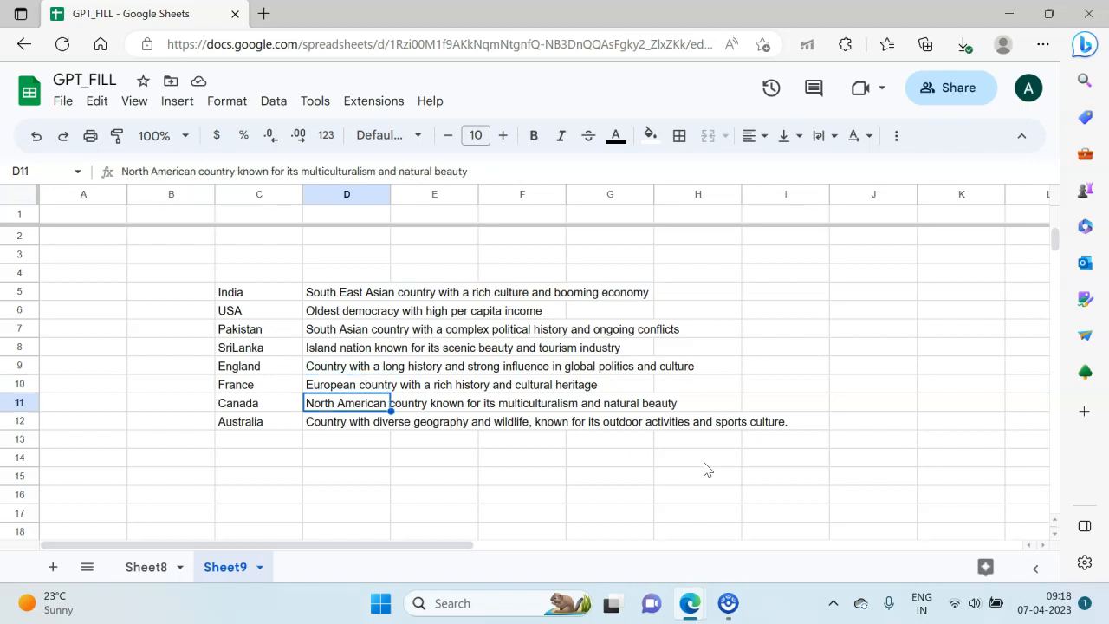
pyautogui.press('Down')
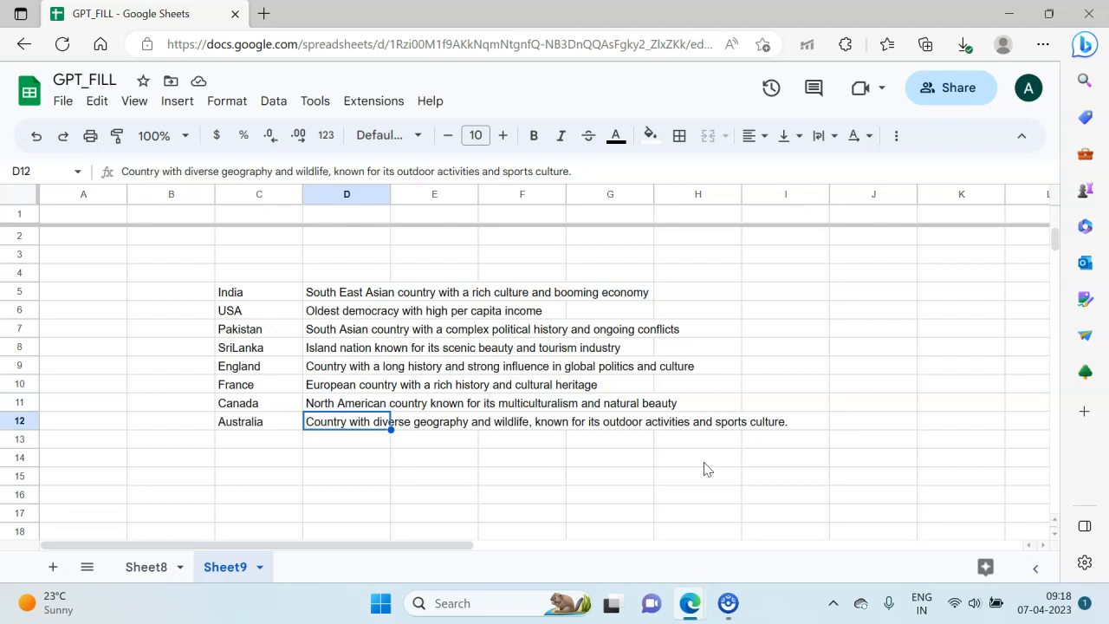
pyautogui.press('Up')
pyautogui.press('Up')
pyautogui.press('Up')
pyautogui.press('Up')
pyautogui.press('Up')
pyautogui.press('Up')
pyautogui.press('Up')
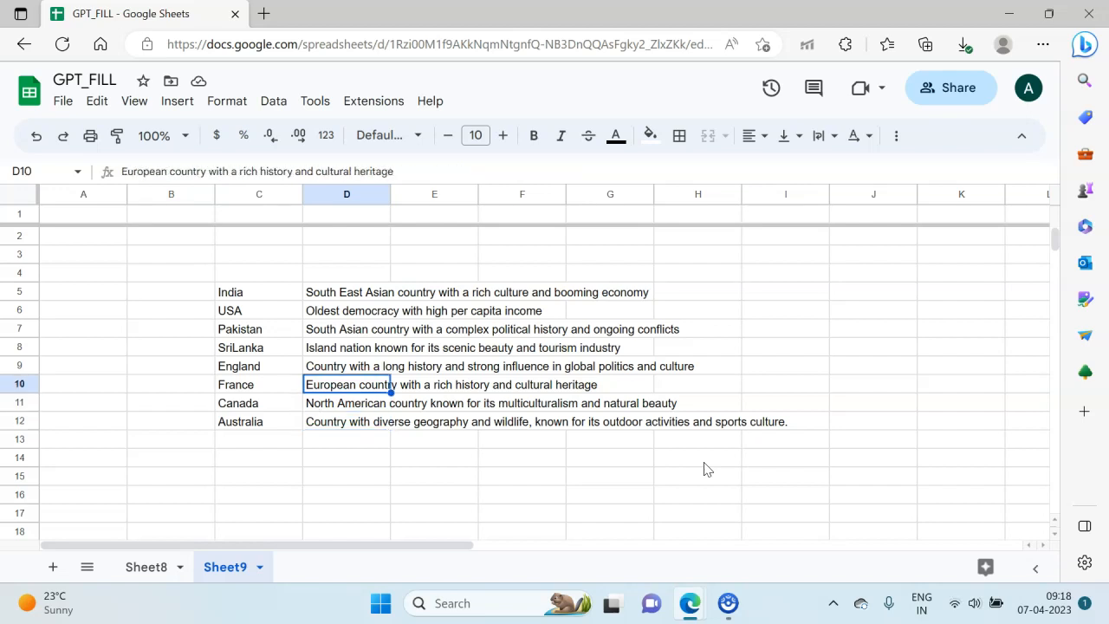
pyautogui.press('Up')
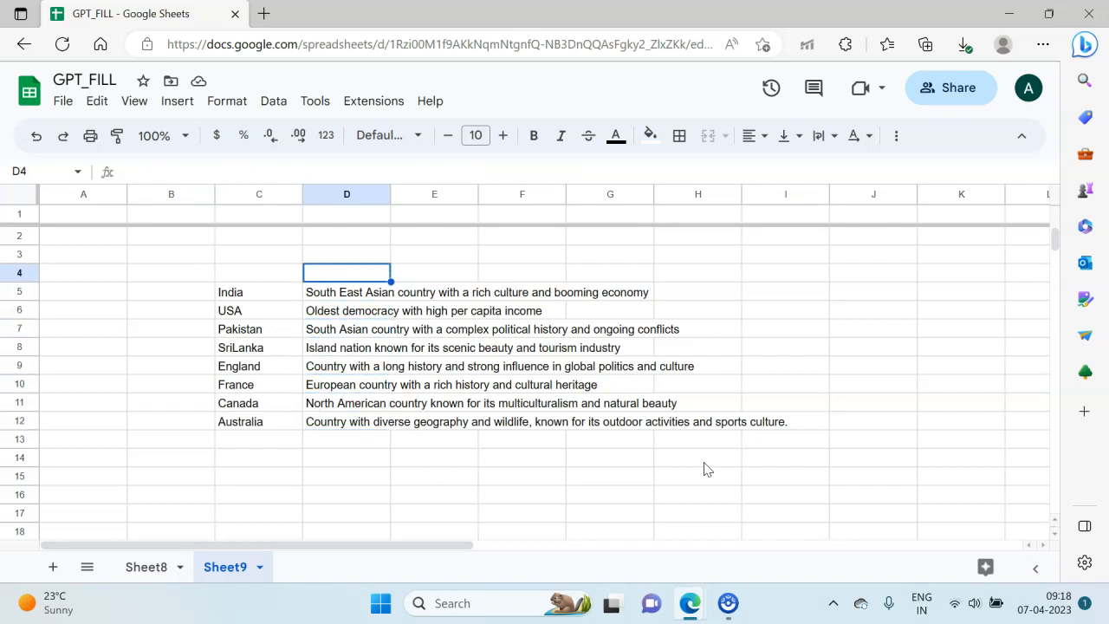
# Step: Fit column D to its text and add the headers Country Names, Description and Tags in cells C4 to E4
pyautogui.moveTo(391, 197); pyautogui.dragTo(391, 198)
pyautogui.doubleClick(392, 198)
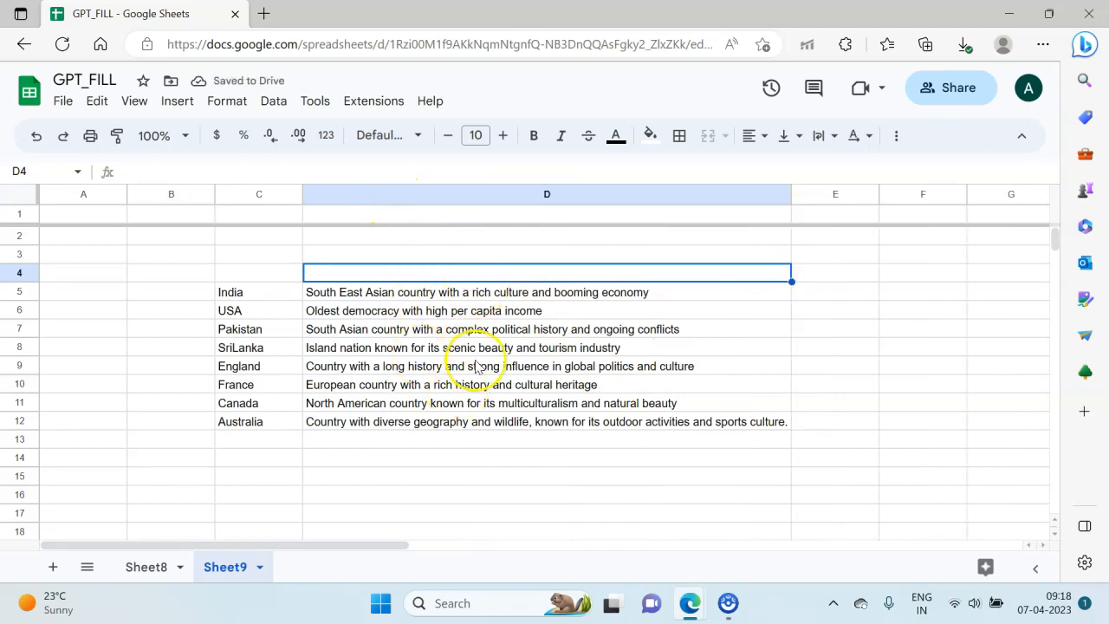
pyautogui.click(285, 257)
pyautogui.click(286, 271)
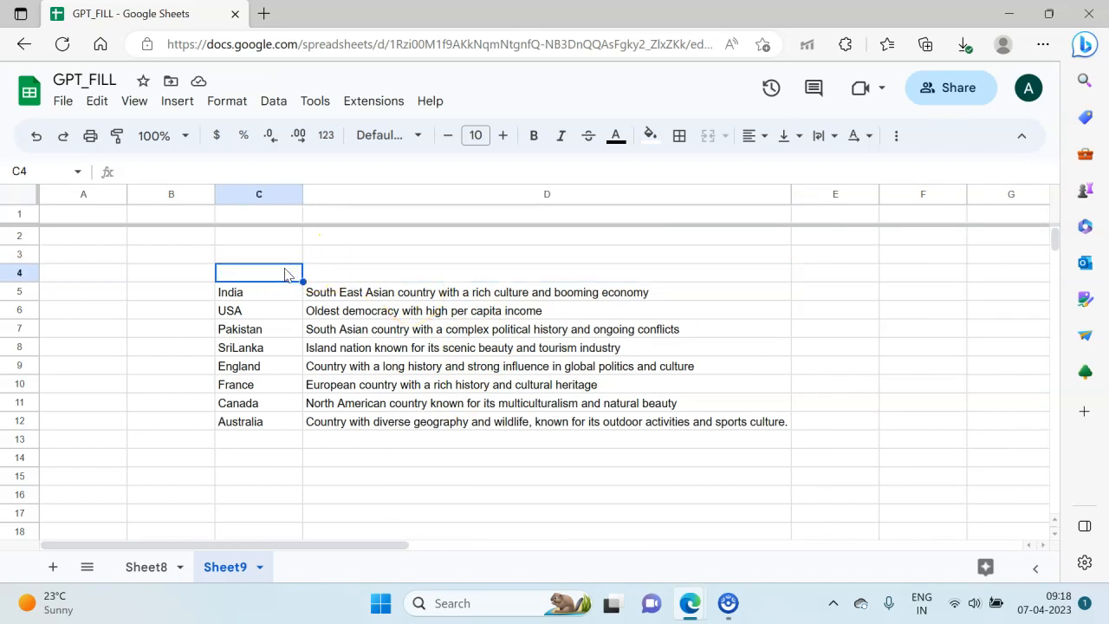
pyautogui.write('Country Names')
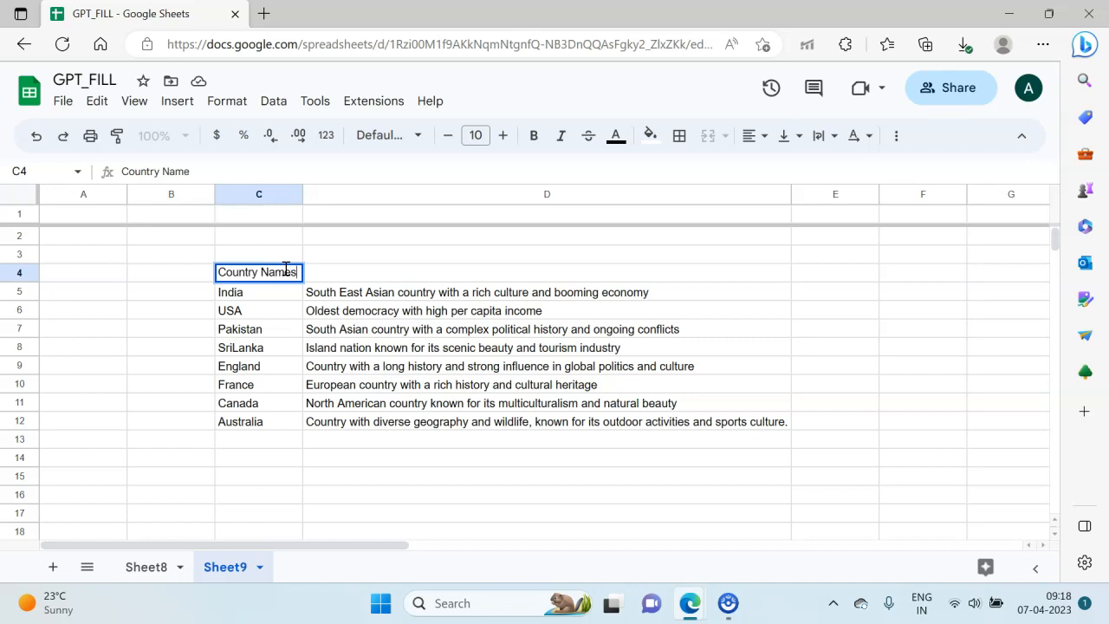
pyautogui.press('Tab')
pyautogui.write('Desc')
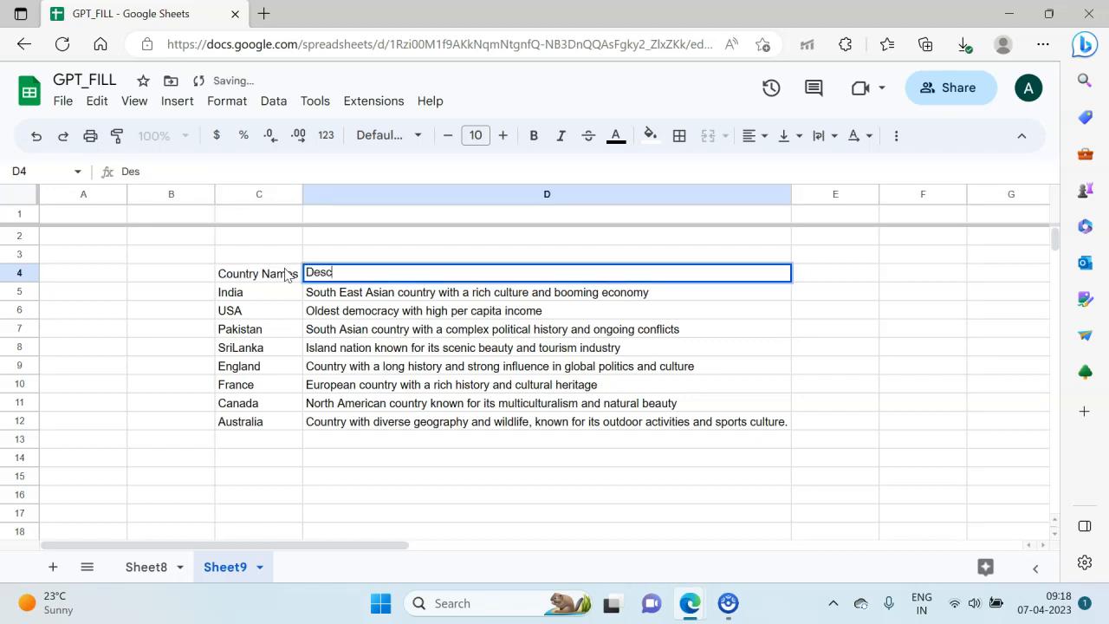
pyautogui.press('Tab')
pyautogui.press('Tab')
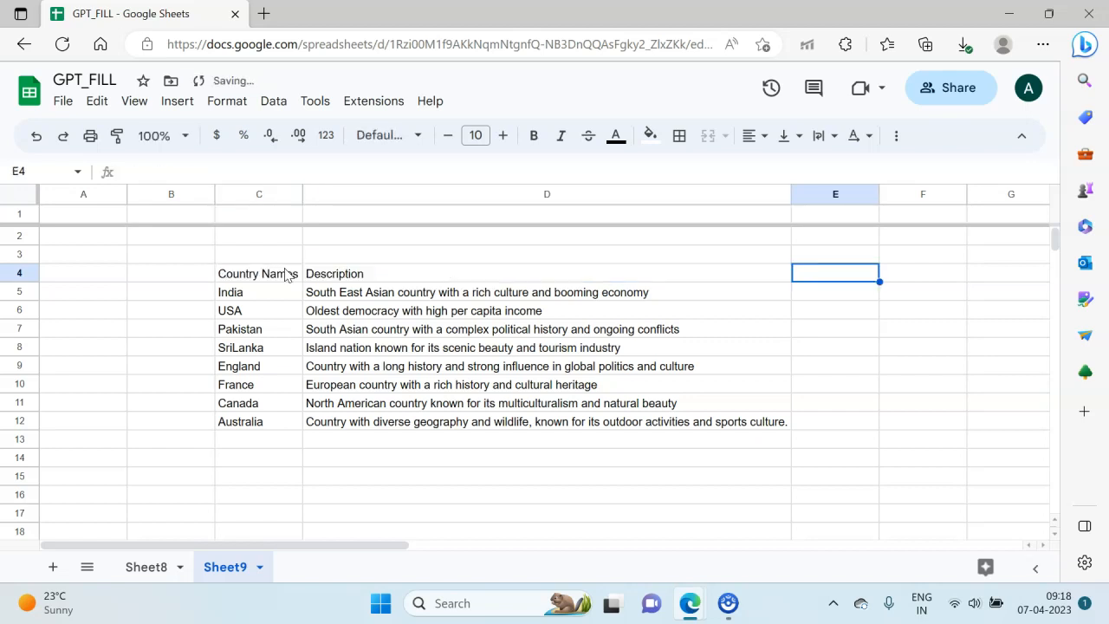
pyautogui.write('Tags')
pyautogui.press('Return')
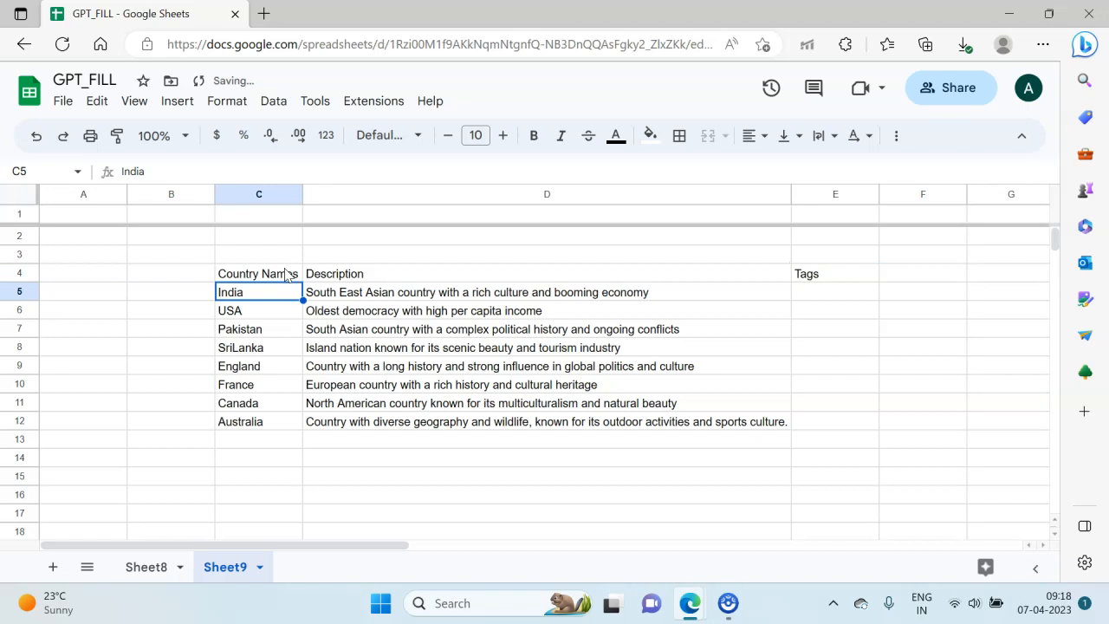
# Step: Enter "culture, economy" as the example tags for India in cell E5
pyautogui.press('Tab')
pyautogui.press('Tab')
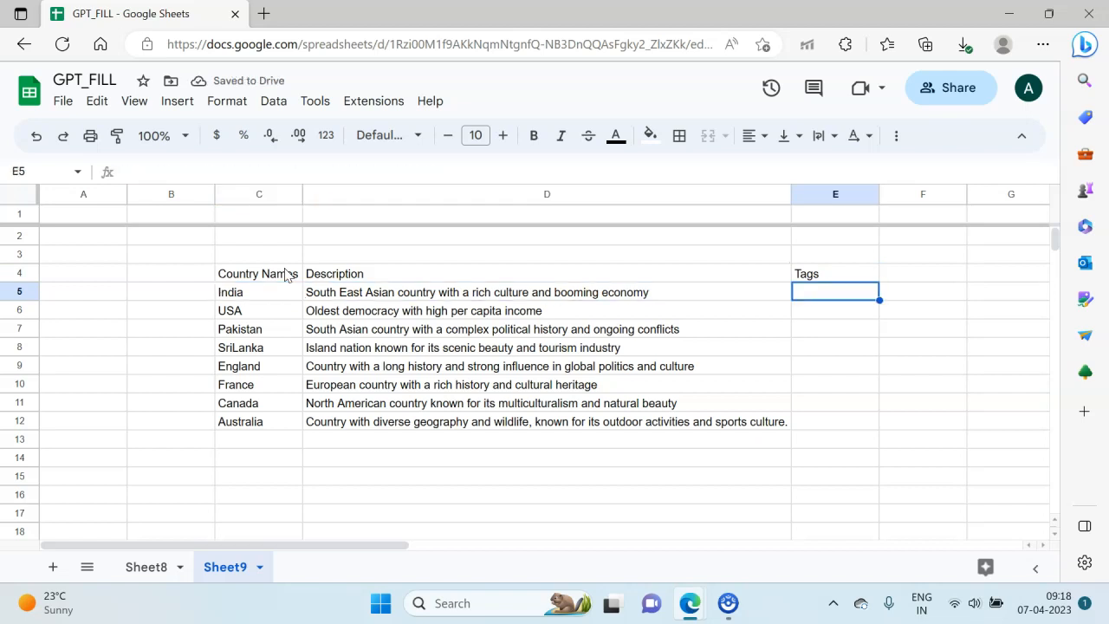
pyautogui.write('cultu')
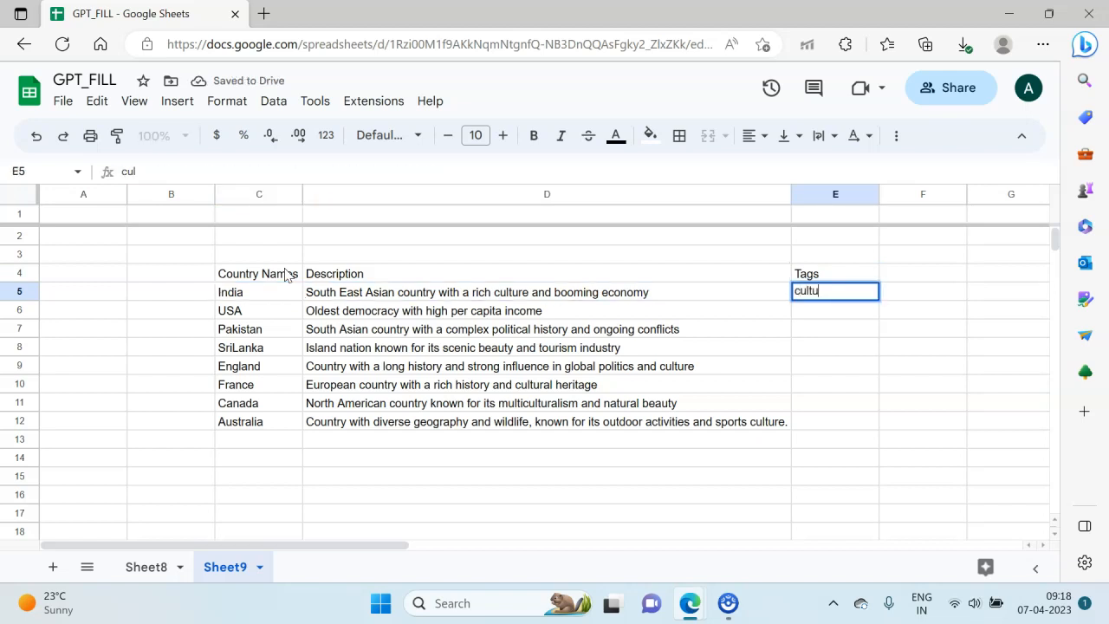
pyautogui.write('re, ecpnm')
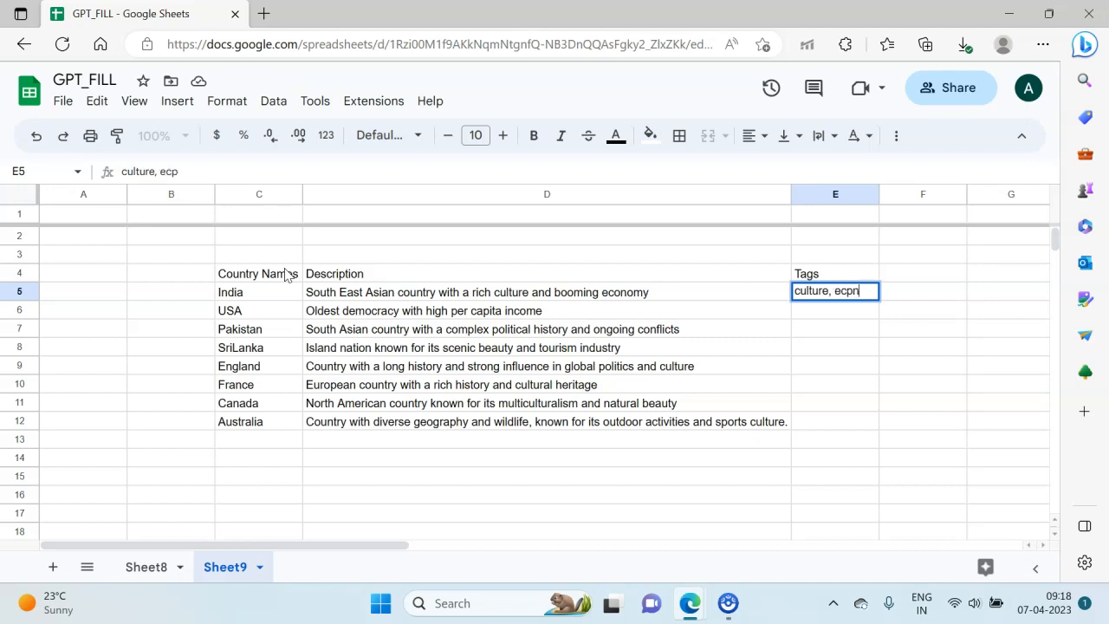
pyautogui.press('BackSpace')
pyautogui.press('BackSpace')
pyautogui.press('BackSpace')
pyautogui.write('onomy')
pyautogui.press('Return')
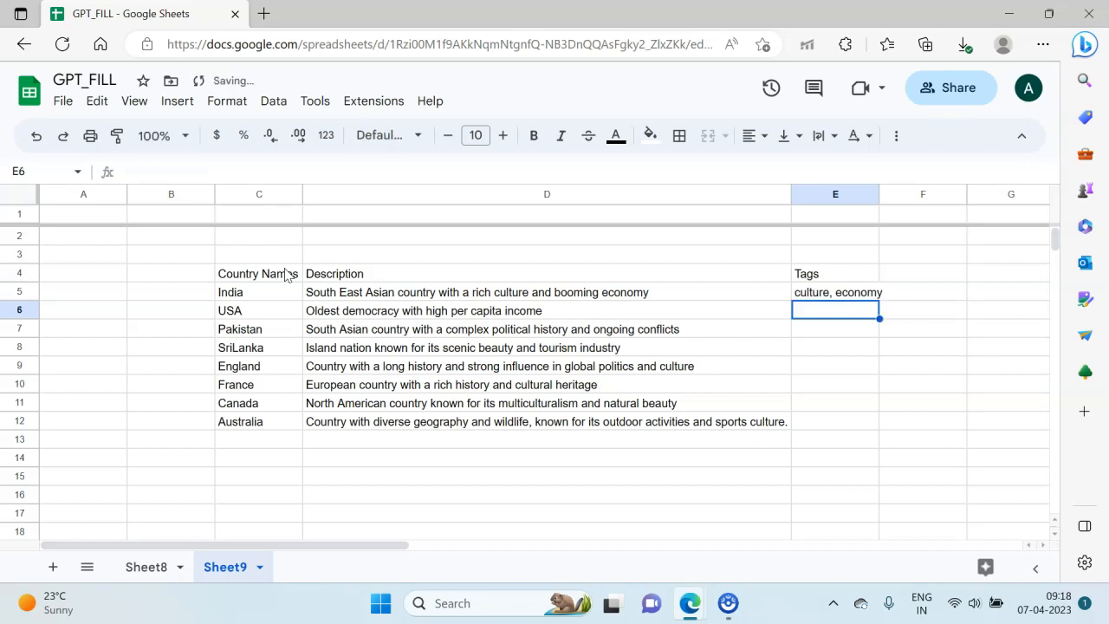
# Step: Enter "democracy, economy" as the example tags for USA in cell E6
pyautogui.write('democ')
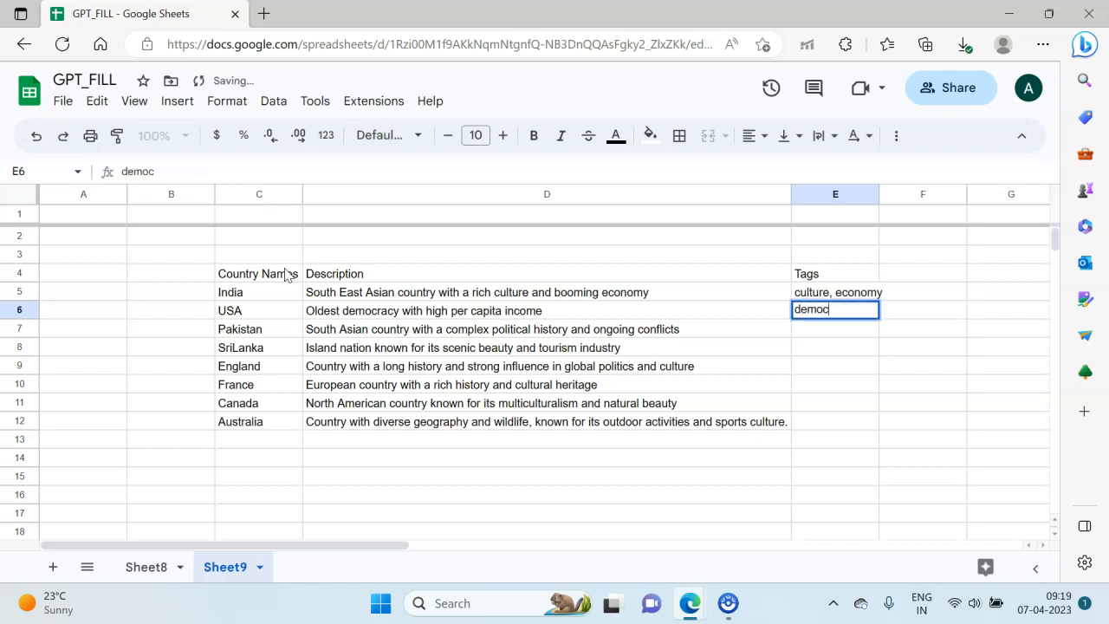
pyautogui.write('racy, ')
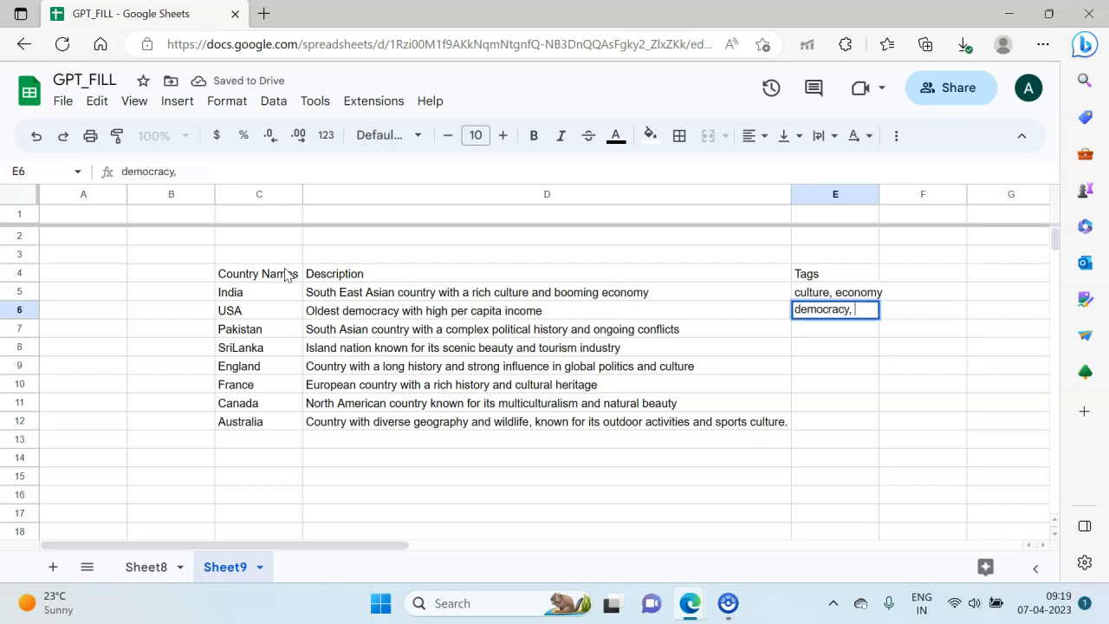
pyautogui.write('economy')
pyautogui.press('Return')
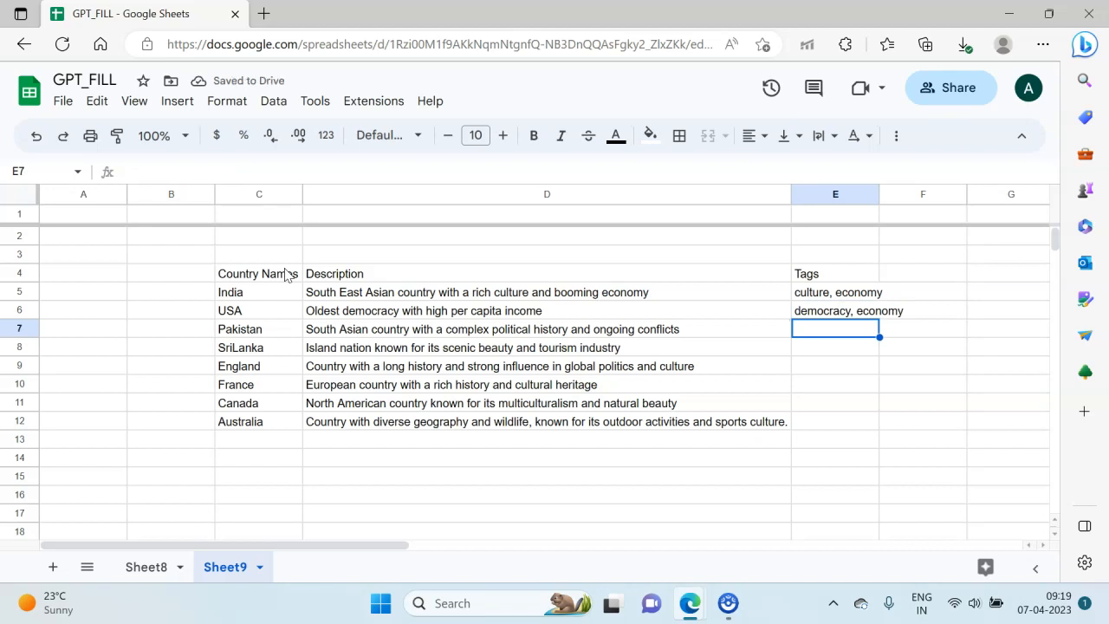
# Step: Change the examples range of the gpt_fill formula in D7 to C5:E6 and rerun it
pyautogui.press('Left')
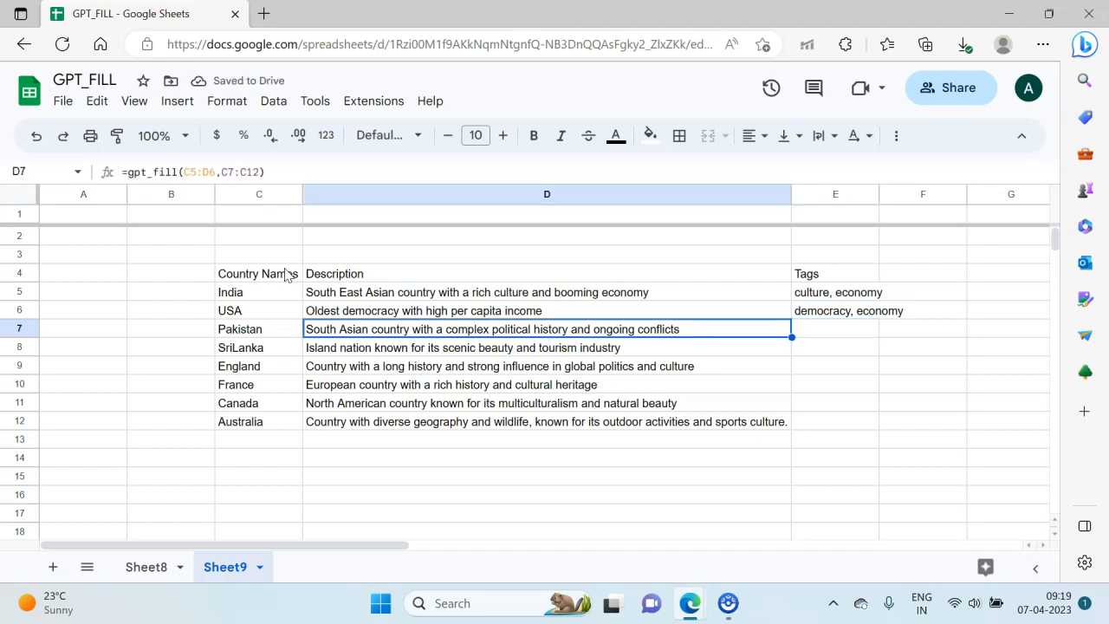
pyautogui.press('Return')
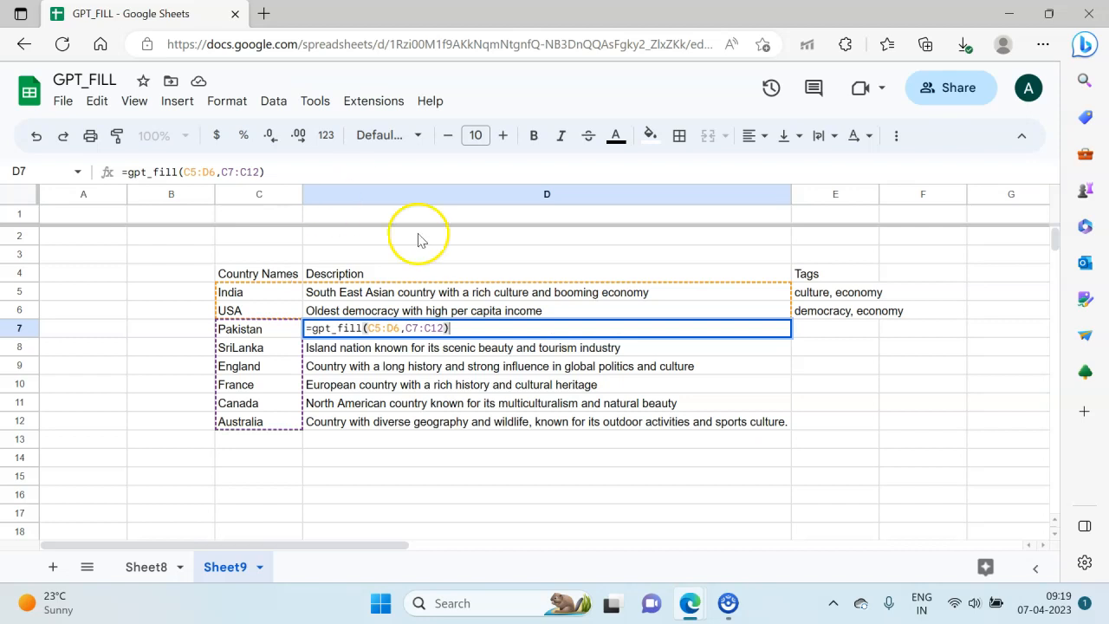
pyautogui.click(214, 177)
pyautogui.press('BackSpace')
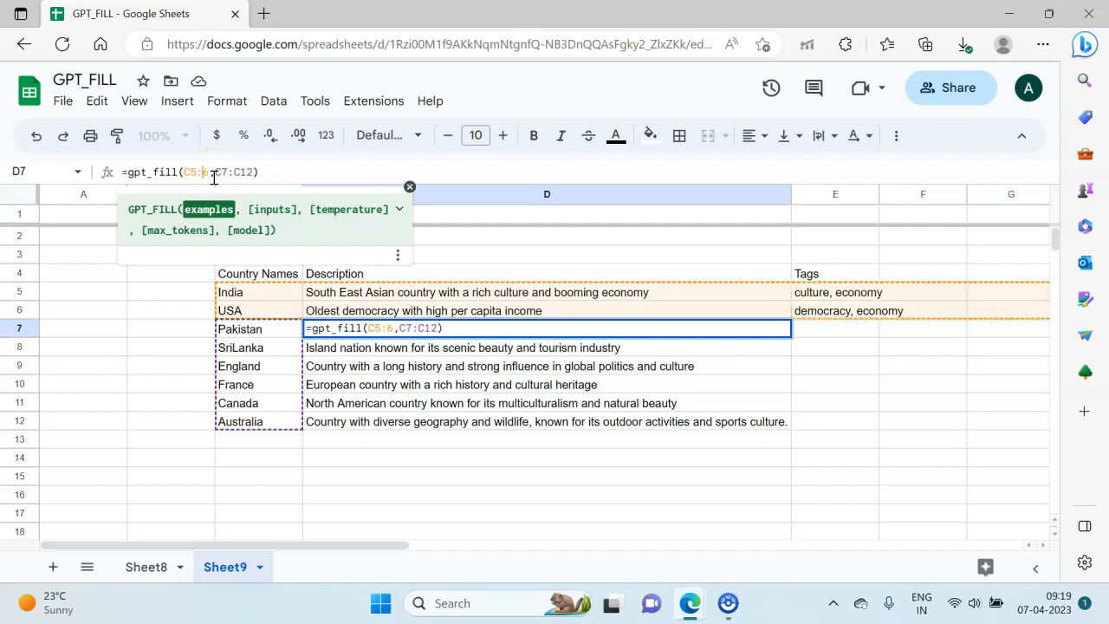
pyautogui.write('E')
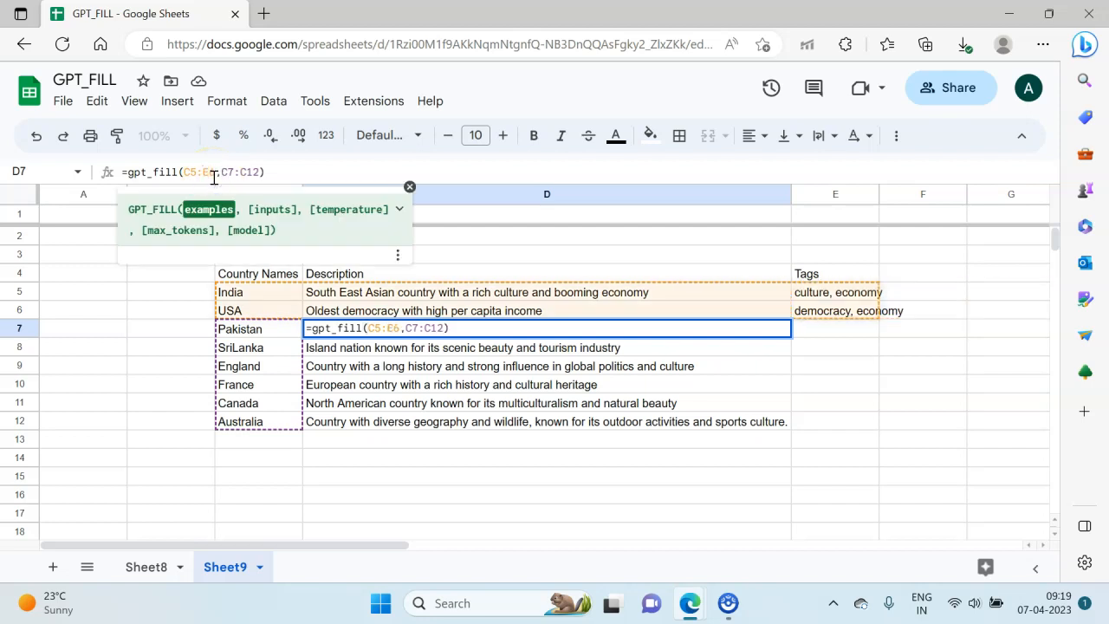
pyautogui.click(927, 353)
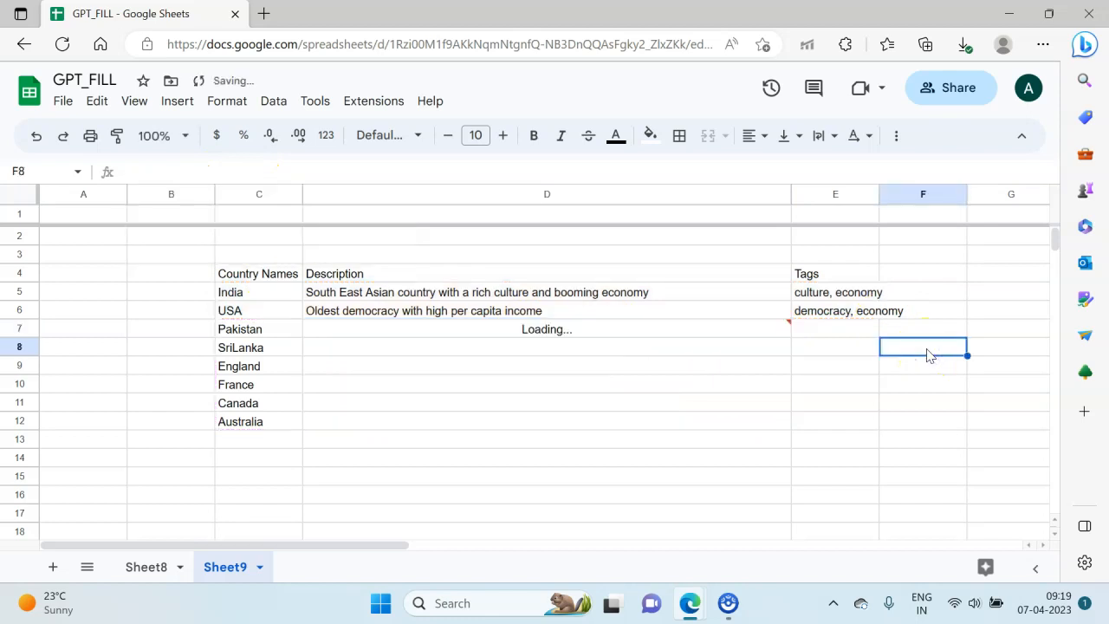
# Step: Examine the generated descriptions and tags for the countries from Pakistan to Australia
pyautogui.press('Right')
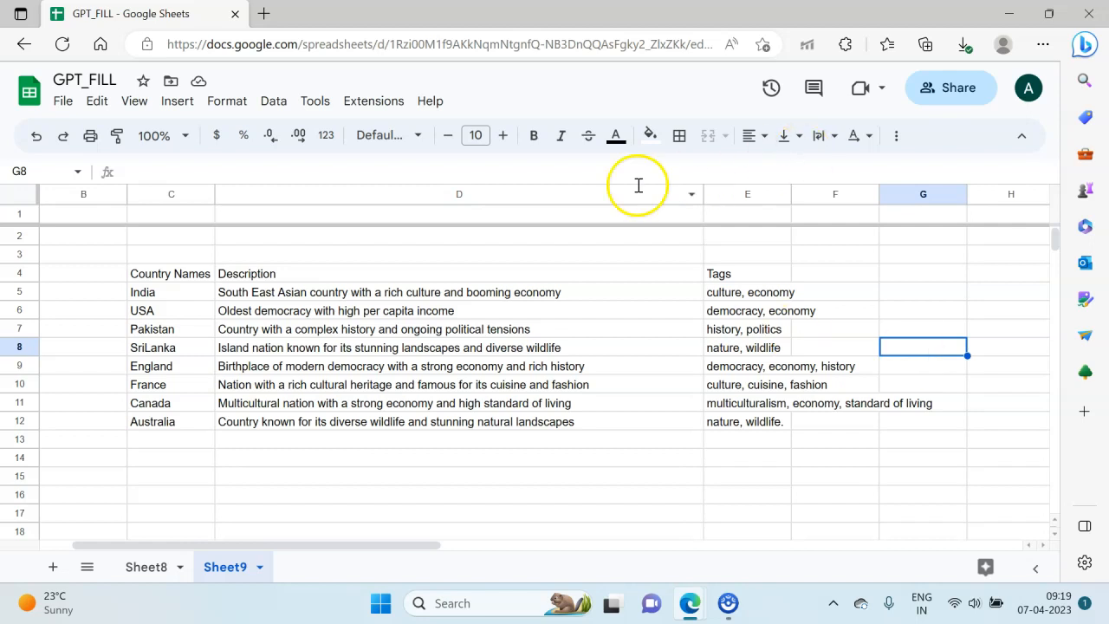
pyautogui.click(511, 346)
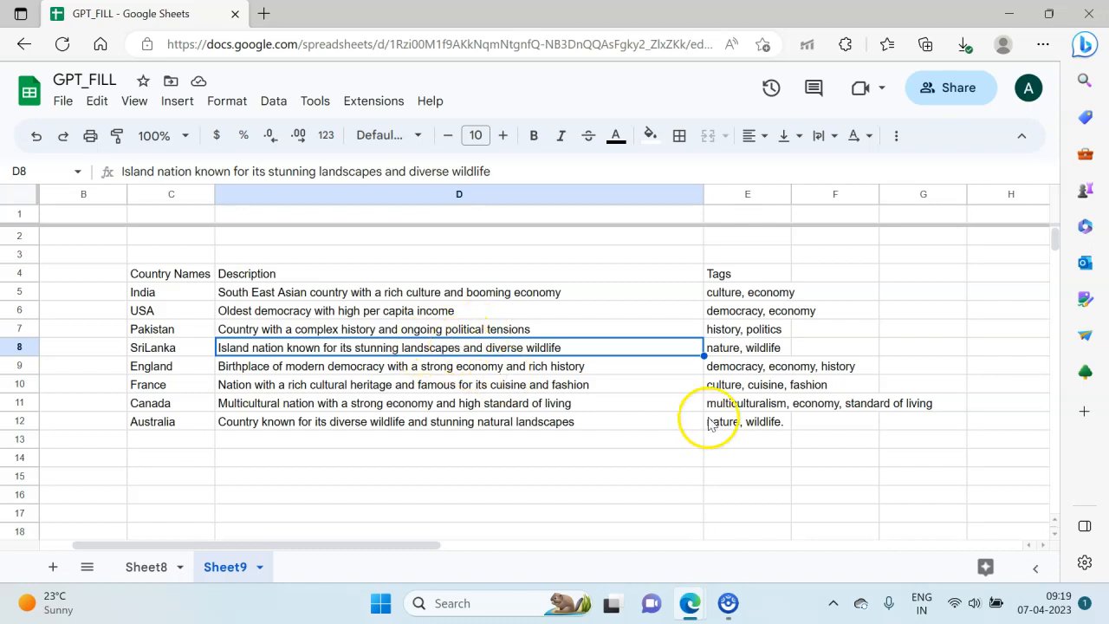
pyautogui.click(756, 347)
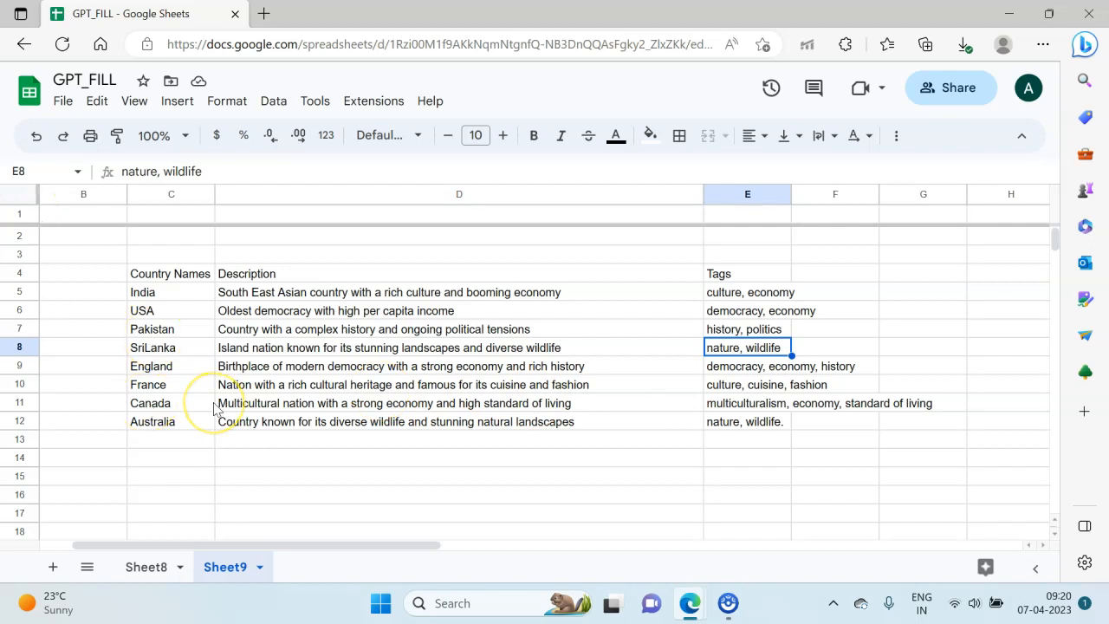
pyautogui.scroll(-1, 216, 409)
pyautogui.scroll(1, 216, 409)
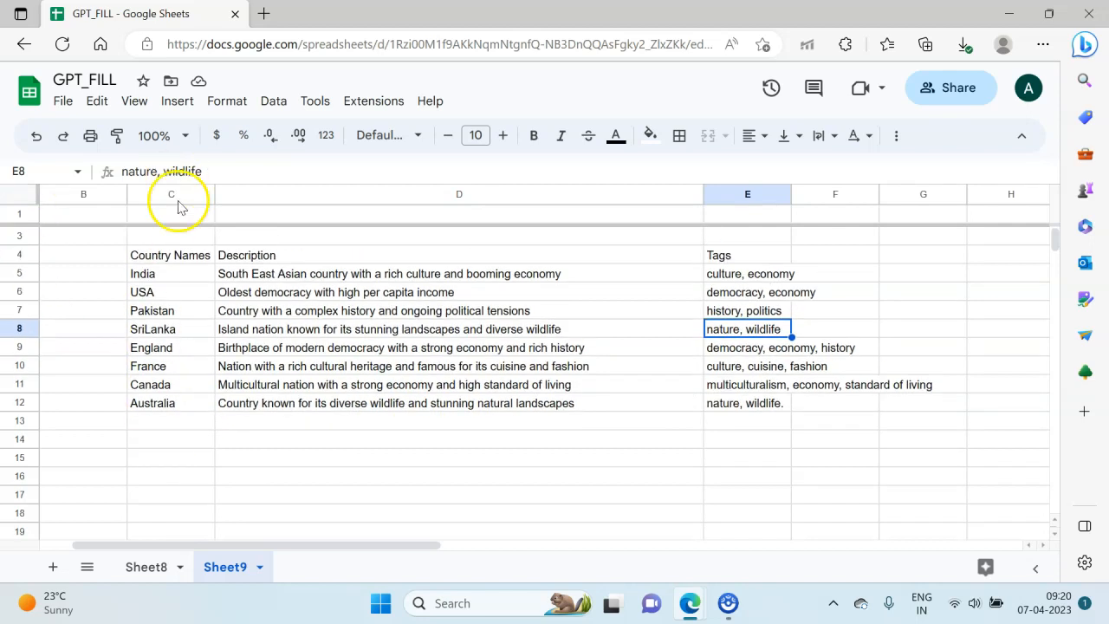
# Step: Enter India in cell C15, below the country table
pyautogui.click(196, 460)
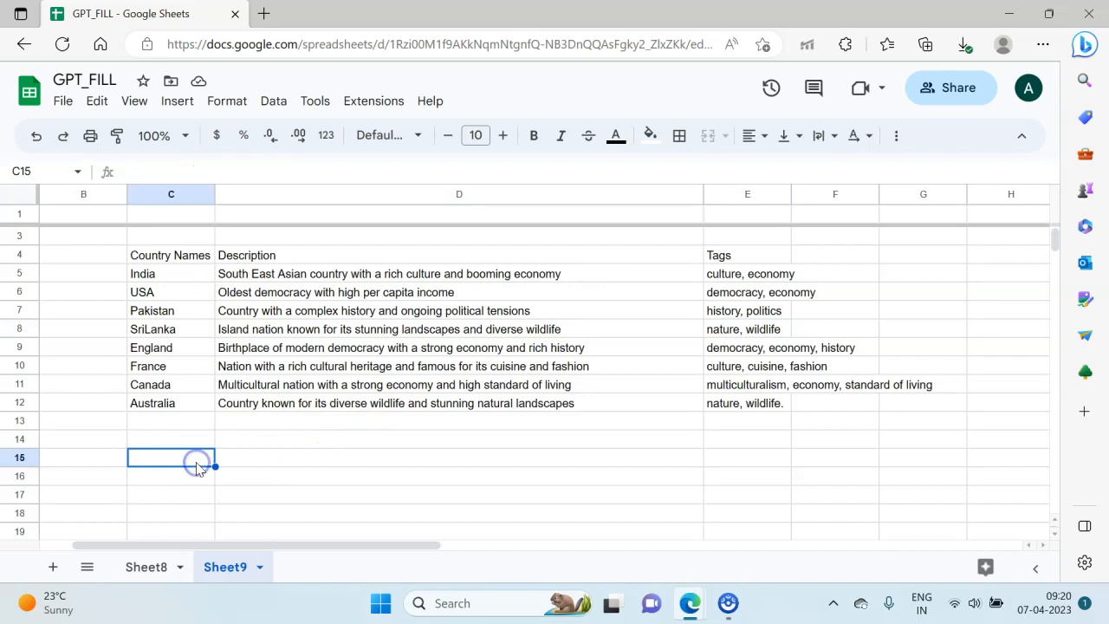
pyautogui.write('Ini')
pyautogui.write('dia')
pyautogui.press('Return')
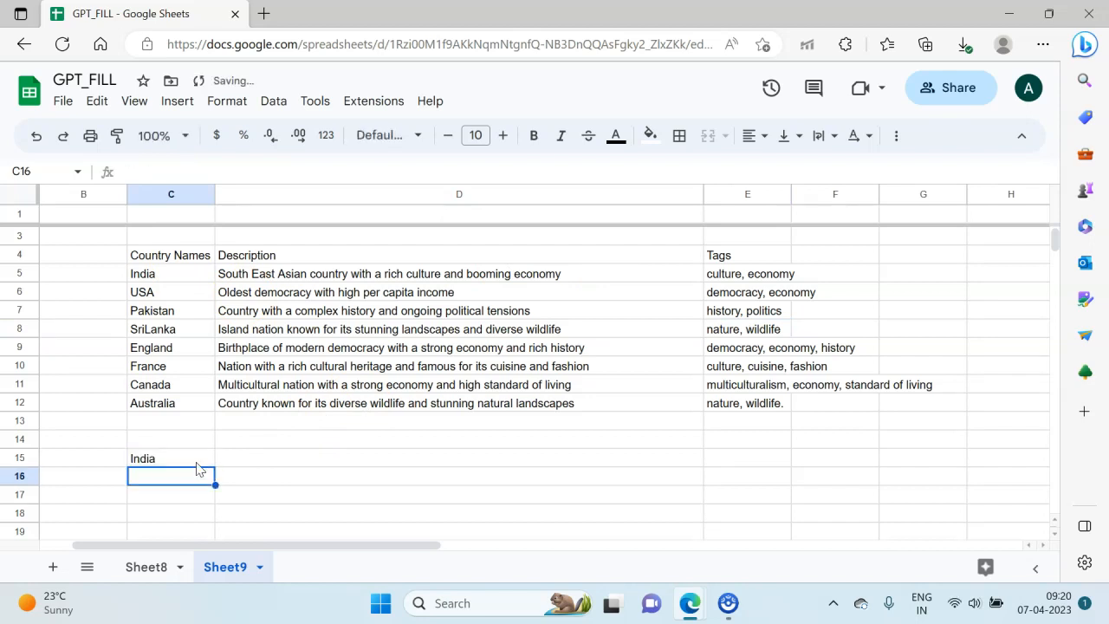
# Step: Copy India's description from D5 into D15 beside the new India entry
pyautogui.press('Right')
pyautogui.press('Up')
pyautogui.press('Up')
pyautogui.press('Up')
pyautogui.press('Up')
pyautogui.press('Up')
pyautogui.press('Up')
pyautogui.press('Up')
pyautogui.press('Up')
pyautogui.press('Up')
pyautogui.press('Up')
pyautogui.press('Up')
pyautogui.hotkey('ctrl', 'c')
pyautogui.press('Down')
pyautogui.press('Down')
pyautogui.press('Down')
pyautogui.press('Down')
pyautogui.press('Down')
pyautogui.press('Down')
pyautogui.press('Down')
pyautogui.press('Down')
pyautogui.press('Down')
pyautogui.press('Down')
pyautogui.hotkey('ctrl', 'v')
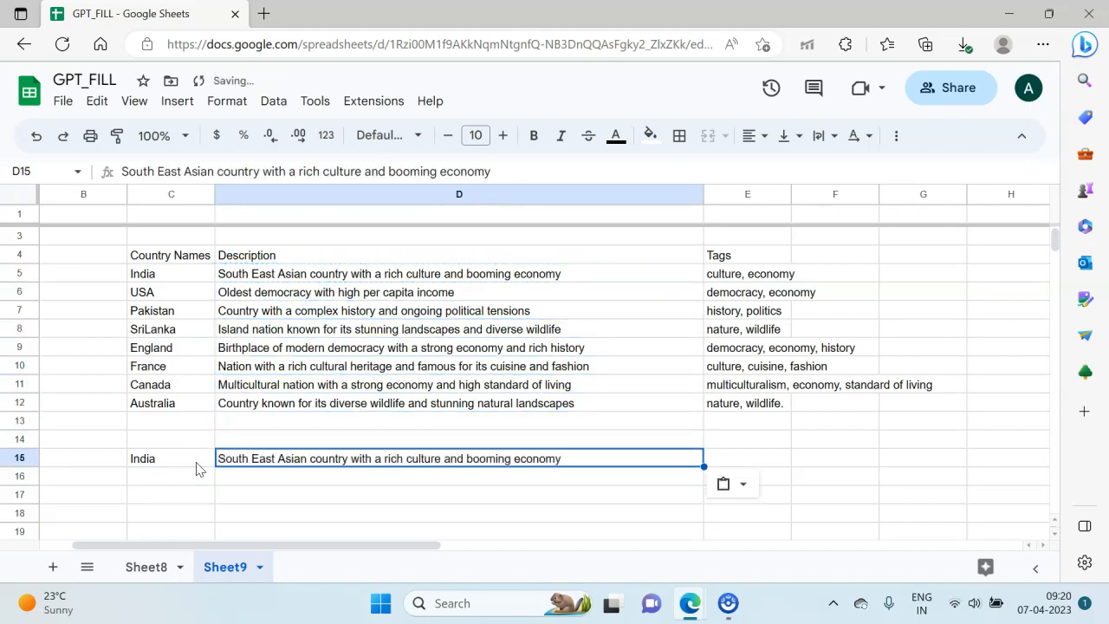
# Step: Enter Apple in cell C16, below the new India entry
pyautogui.press('Left')
pyautogui.press('Down')
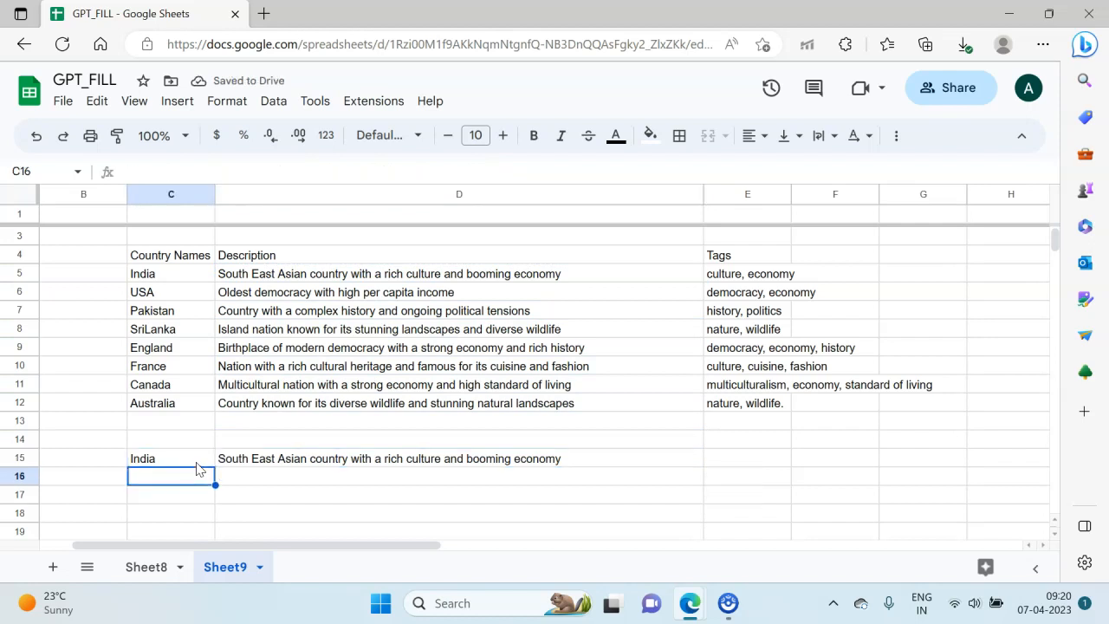
pyautogui.scroll(-1, 196, 469)
pyautogui.scroll(-1, 196, 468)
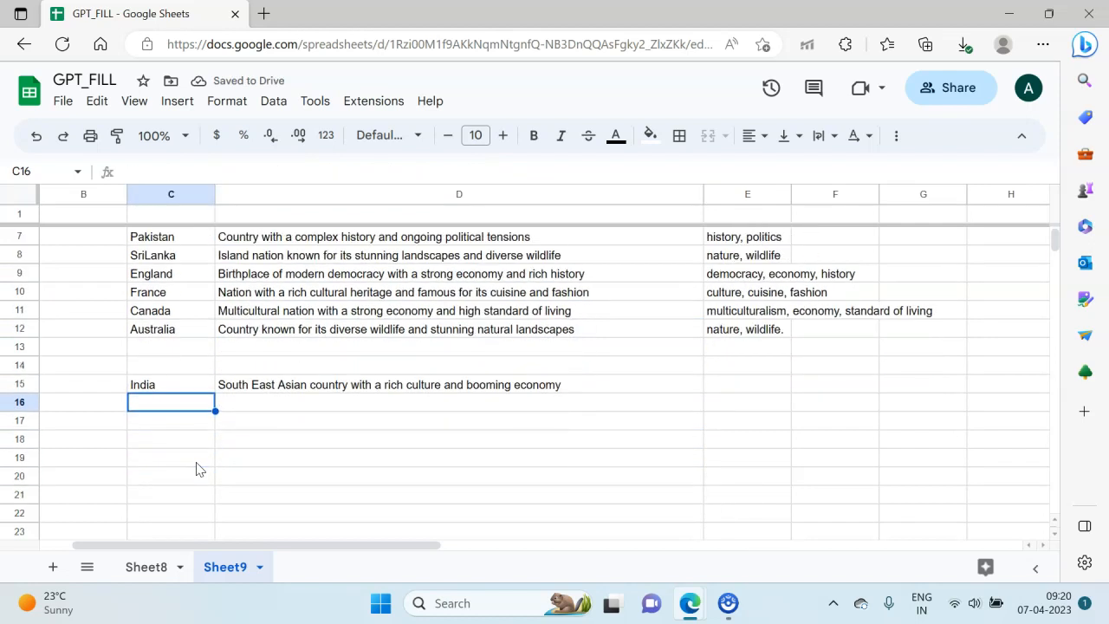
pyautogui.write('Apple')
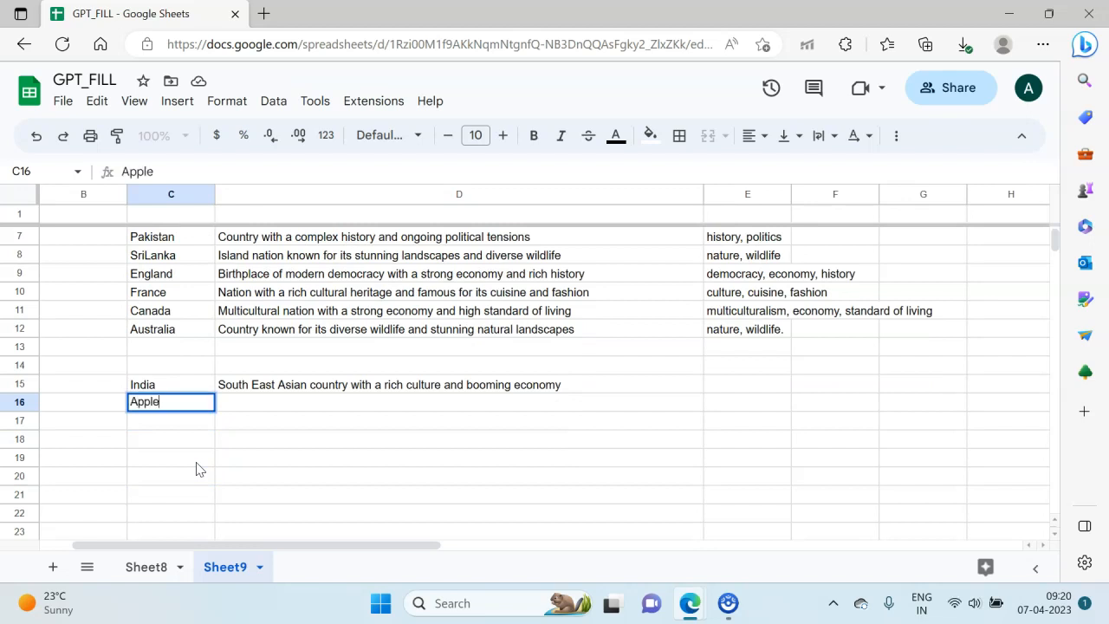
pyautogui.press('Tab')
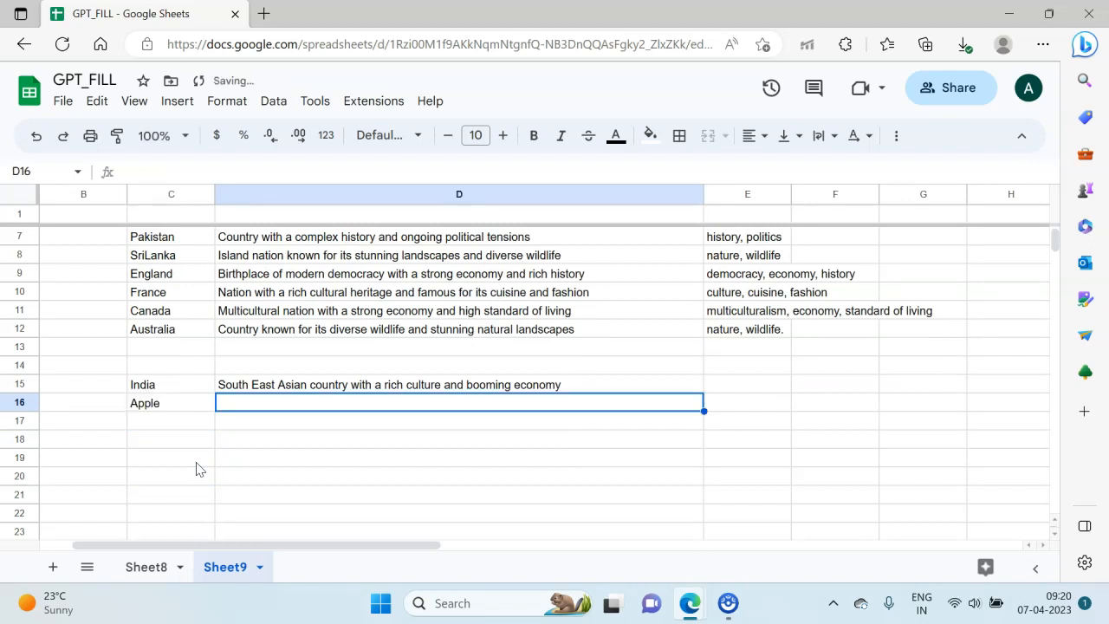
# Step: Describe Apple in D16 as "Red colour fruit, with nutrients and vitamins"
pyautogui.write('Red c')
pyautogui.write('olor')
pyautogui.write('ur ')
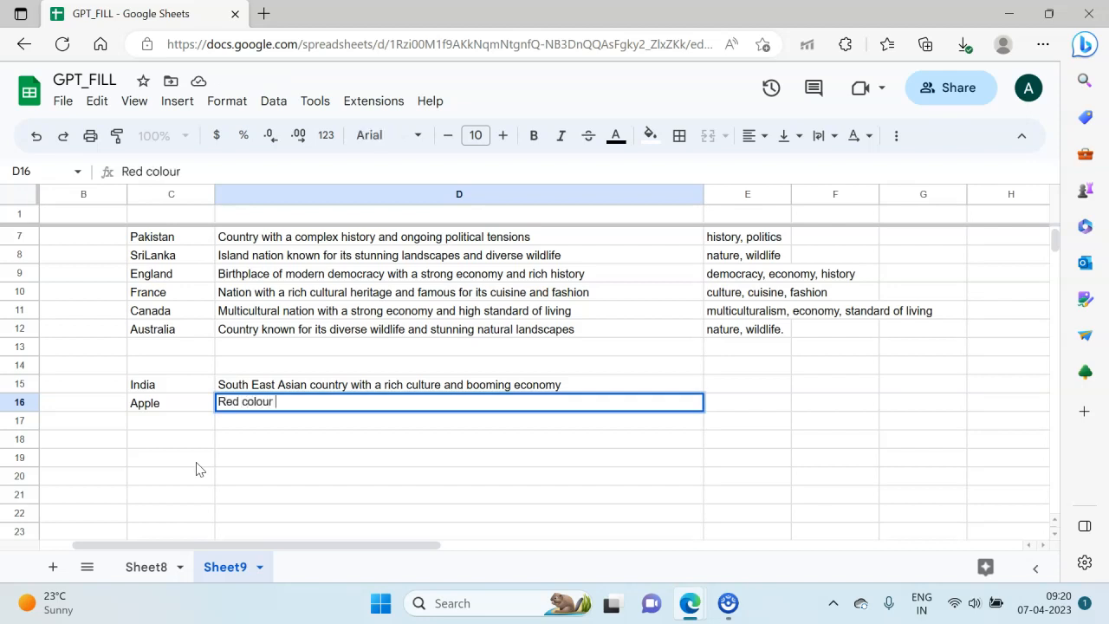
pyautogui.write('fruit, with nutrients')
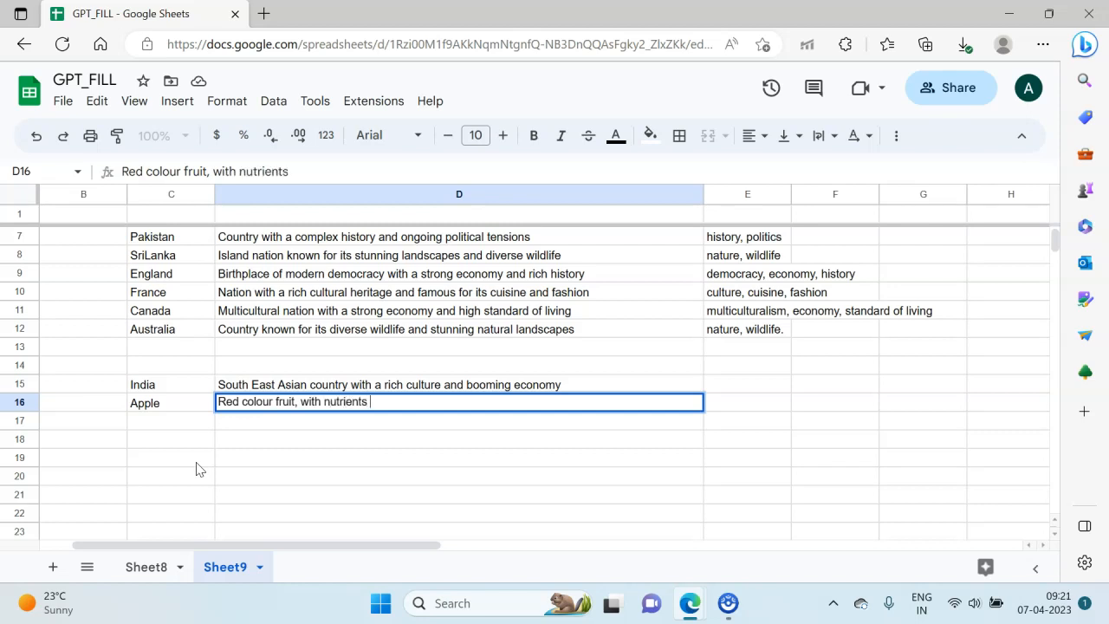
pyautogui.write(' and vitamins')
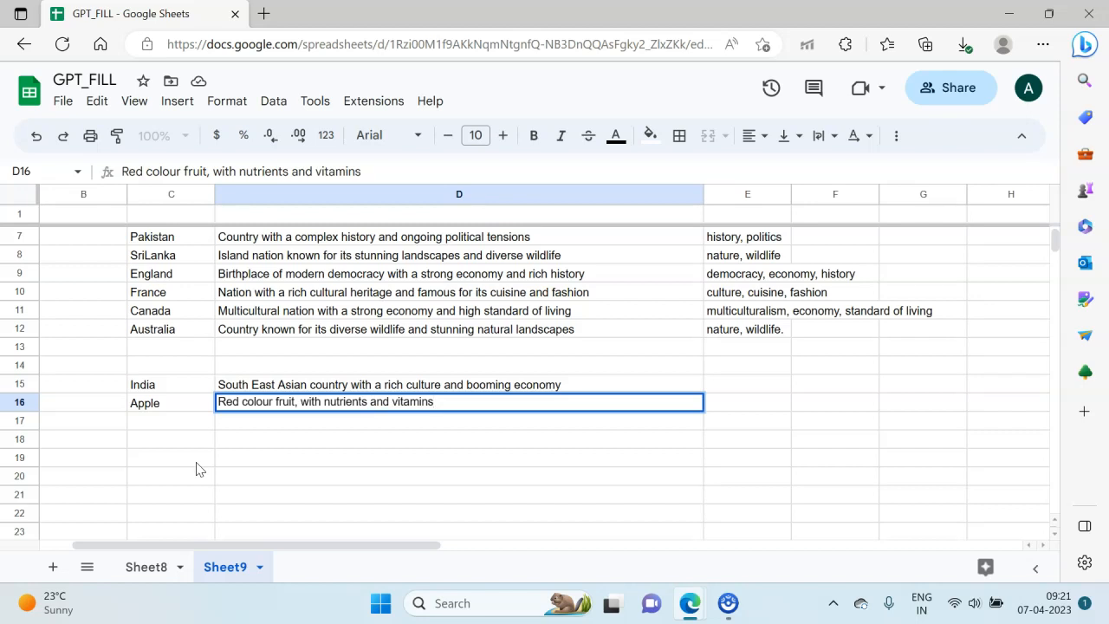
pyautogui.press('Return')
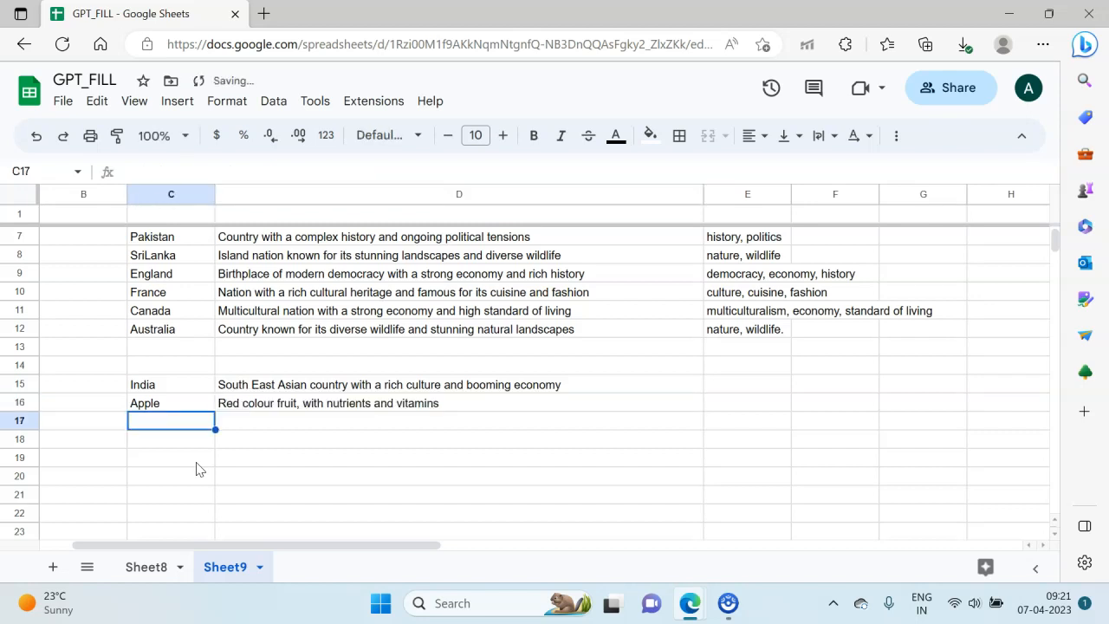
# Step: Add Iphone in C17 and Tom Cruise in C18 to the list below Apple
pyautogui.write('Iph')
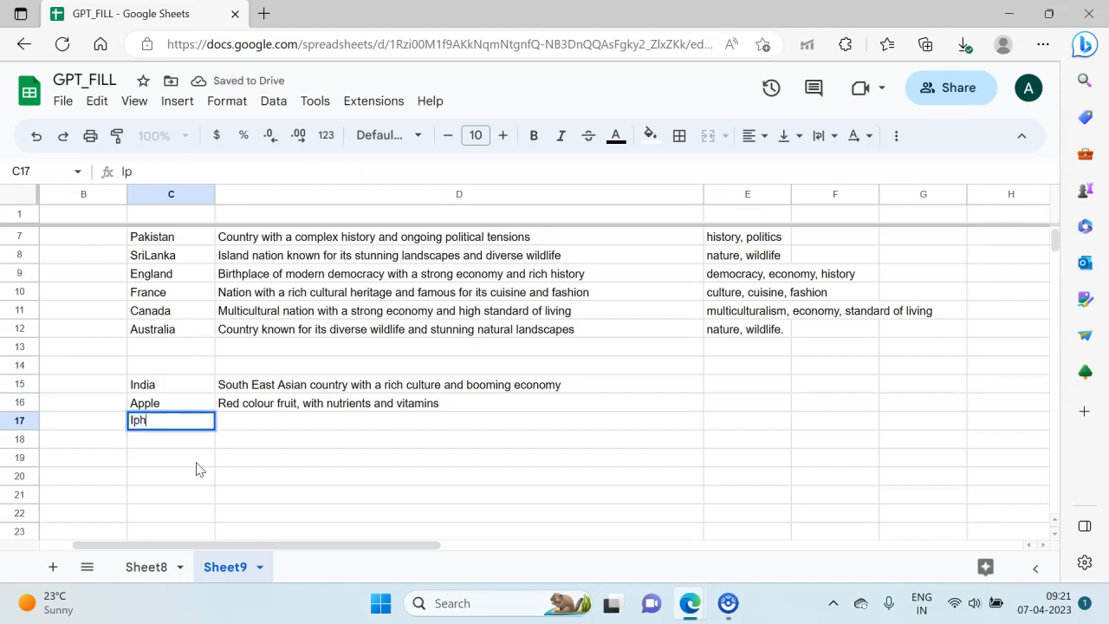
pyautogui.write('one')
pyautogui.press('Return')
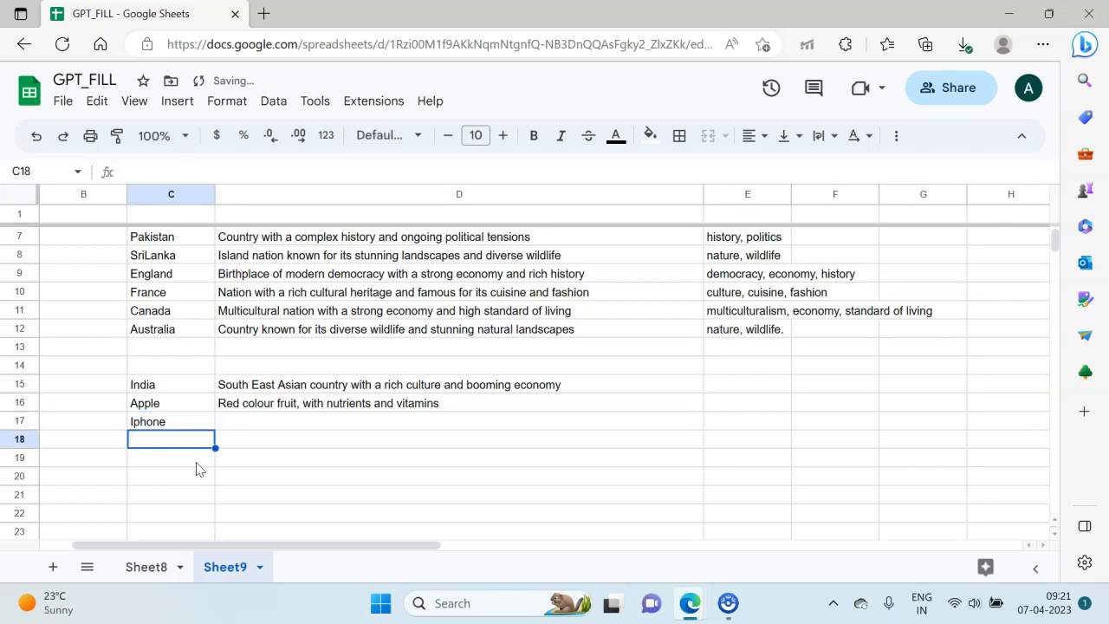
pyautogui.write('M')
pyautogui.press('BackSpace')
pyautogui.write('T')
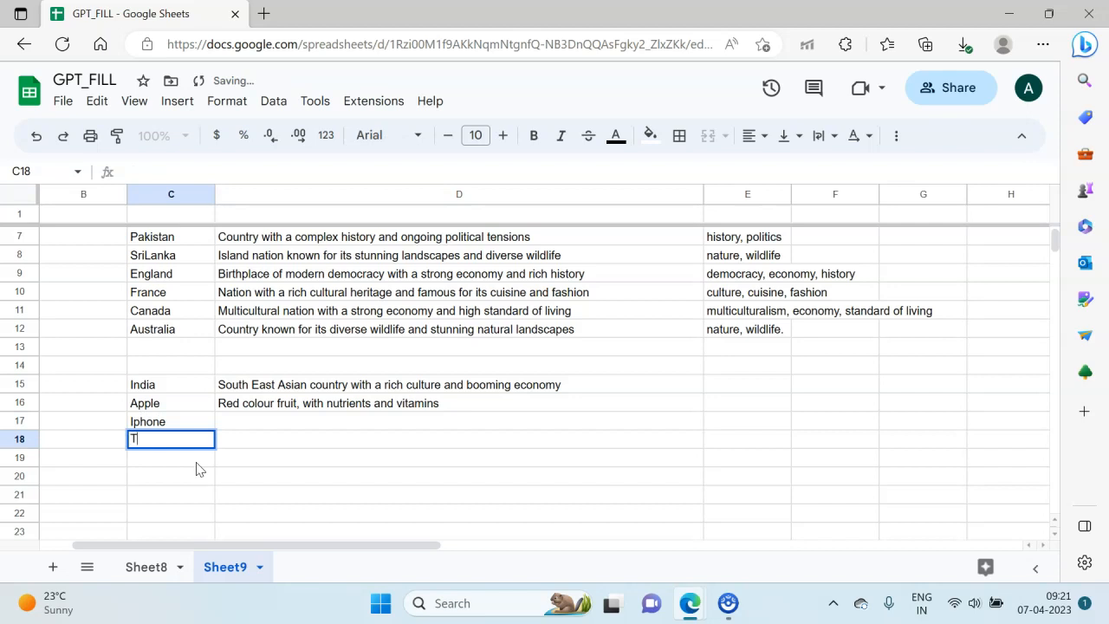
pyautogui.write('om Cruise')
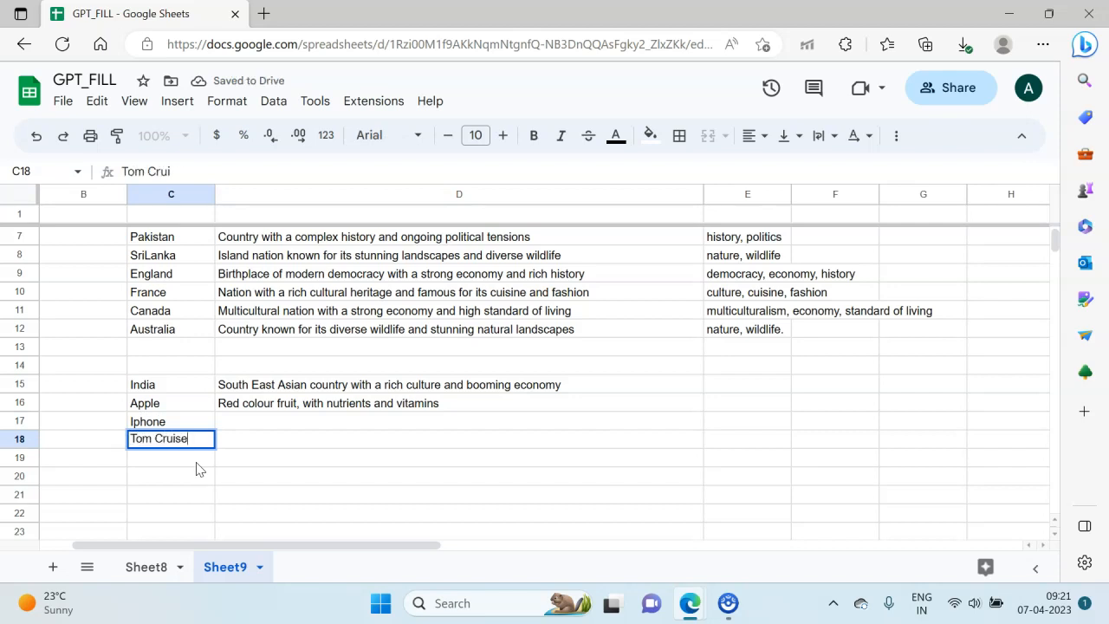
pyautogui.press('Return')
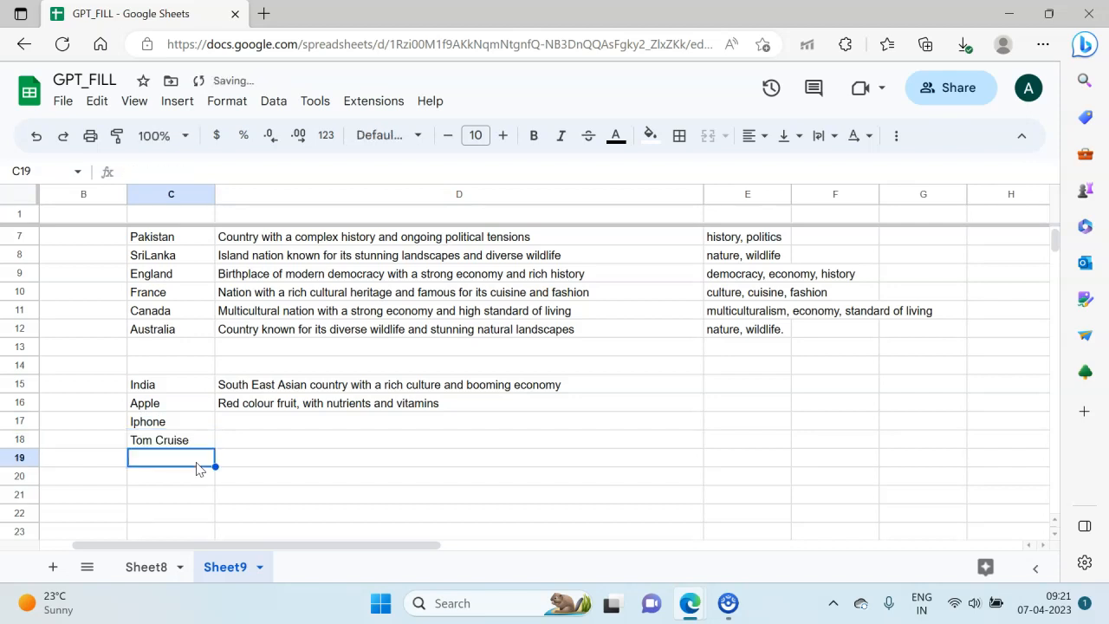
# Step: Continue the list with Library in C19, Ice-cream in C20 and Delhi in C21
pyautogui.write('Lib')
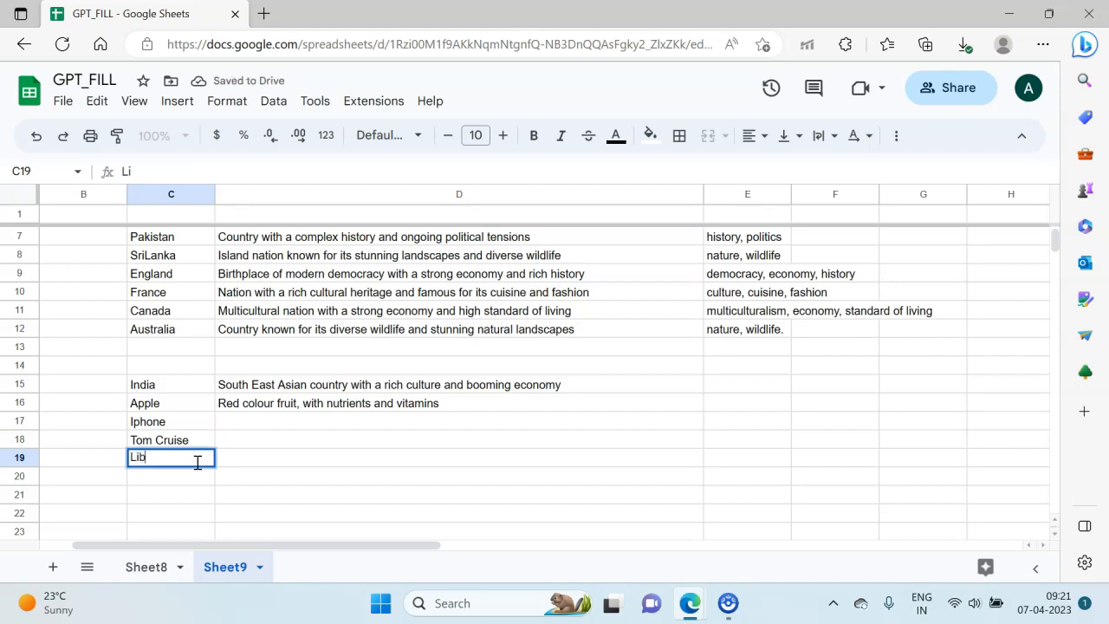
pyautogui.write('rary')
pyautogui.press('Return')
pyautogui.write('Ice-cream')
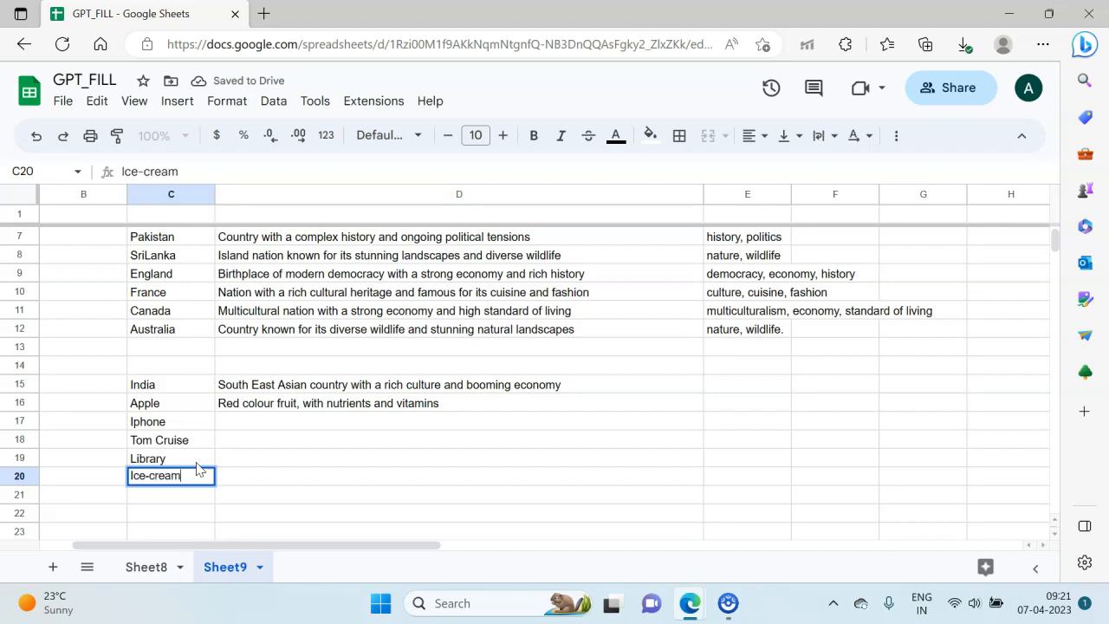
pyautogui.press('Return')
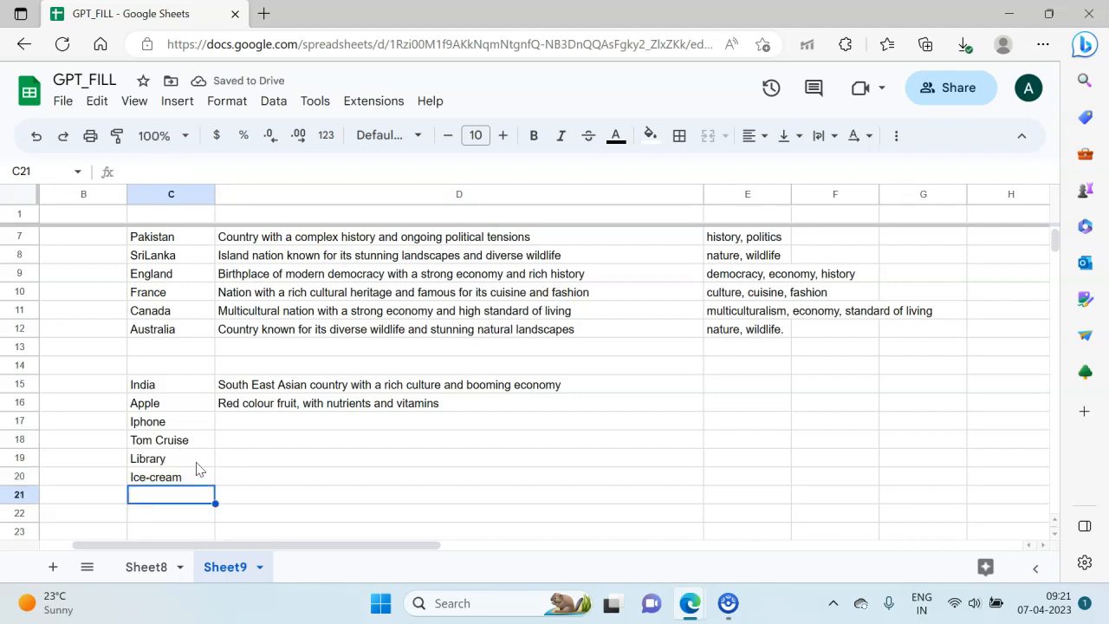
pyautogui.write('Delhi')
pyautogui.press('Return')
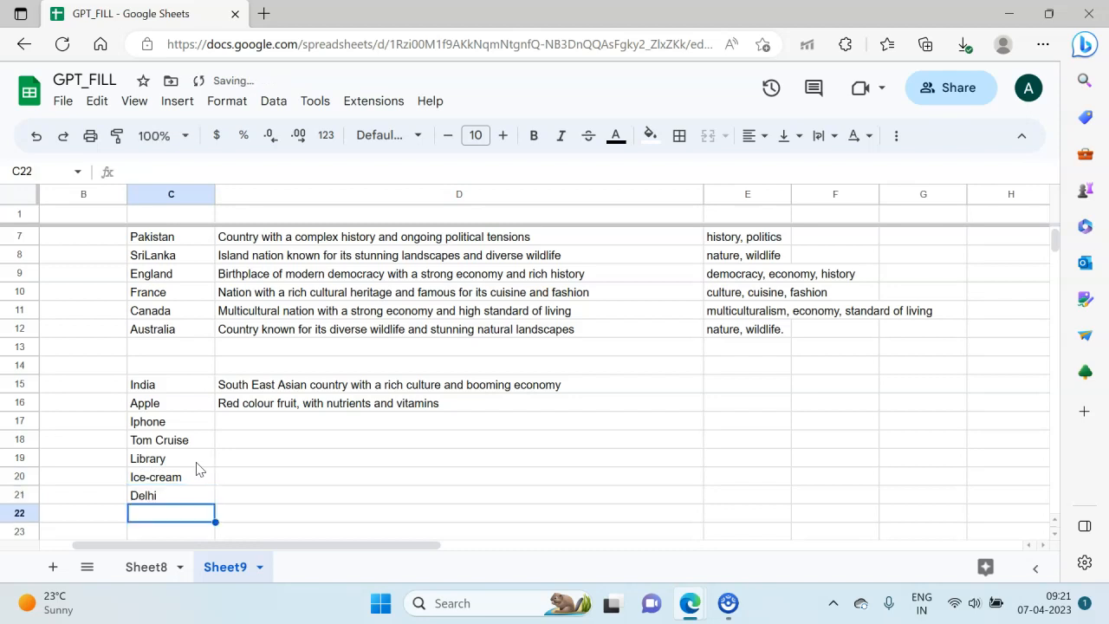
# Step: Enter Amitabh Bachhan in C22 as the last item of the list
pyautogui.scroll(-2, 195, 469)
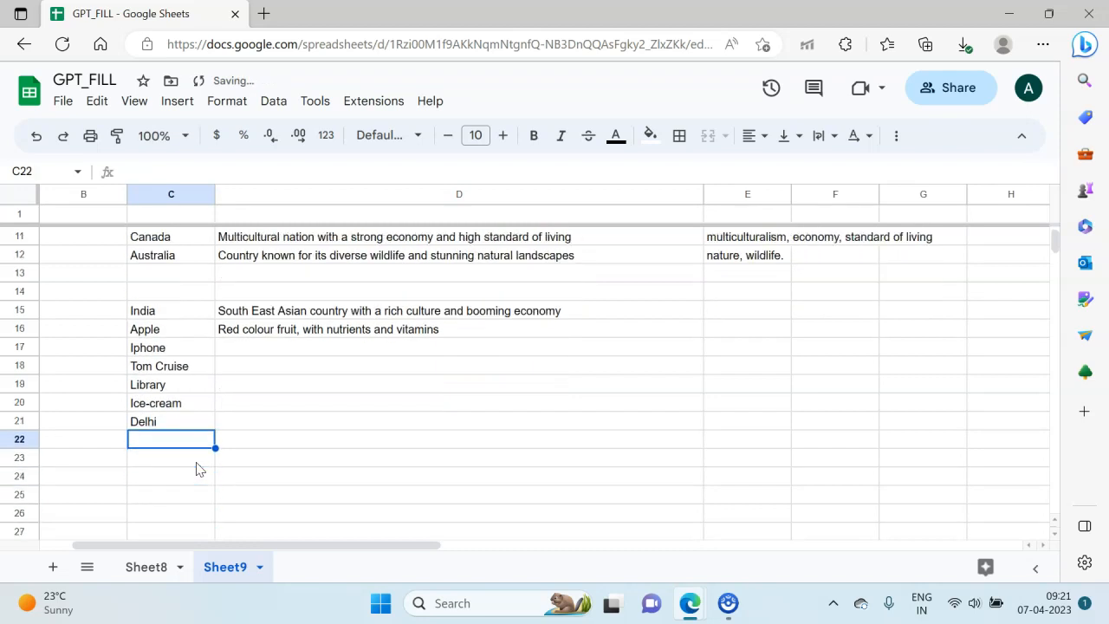
pyautogui.write('Am')
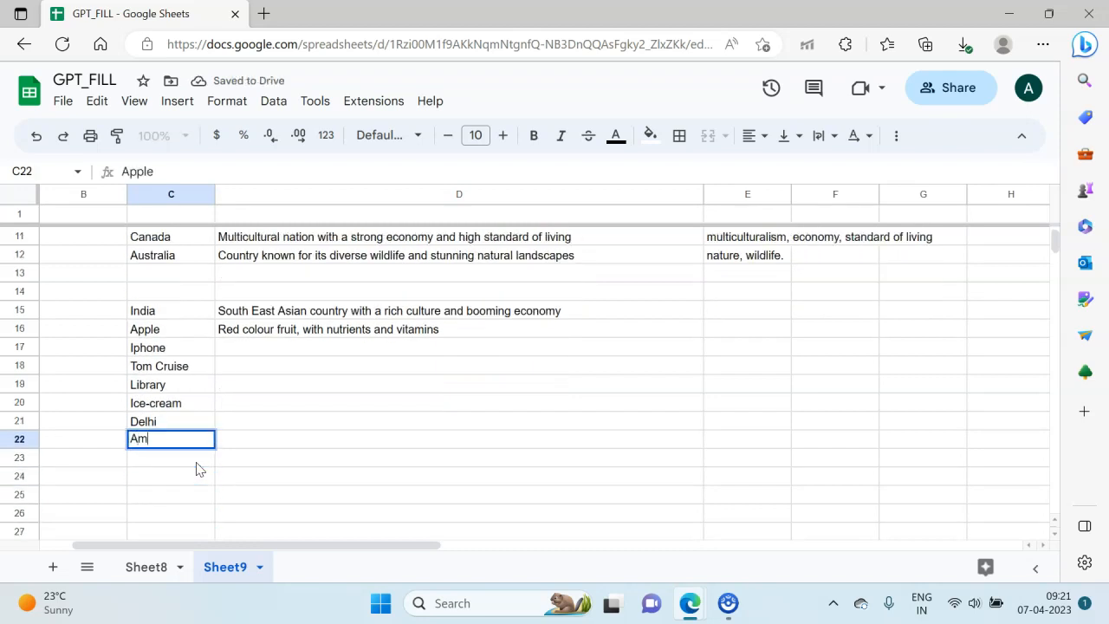
pyautogui.write('itabh Bacha')
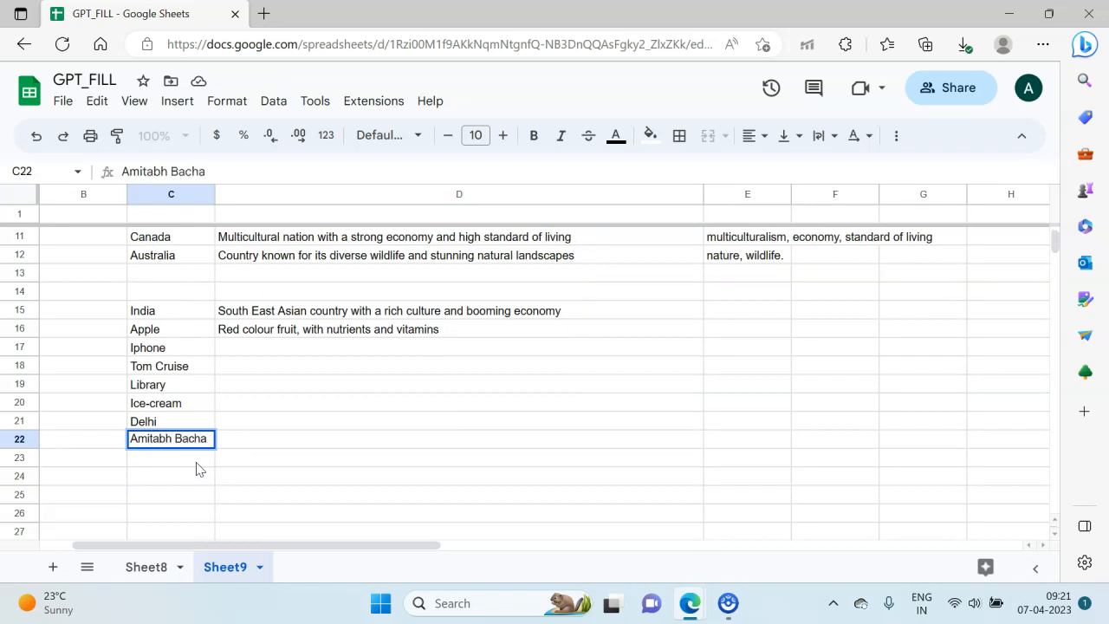
pyautogui.press('BackSpace')
pyautogui.write('hh')
pyautogui.press('BackSpace')
pyautogui.write('han')
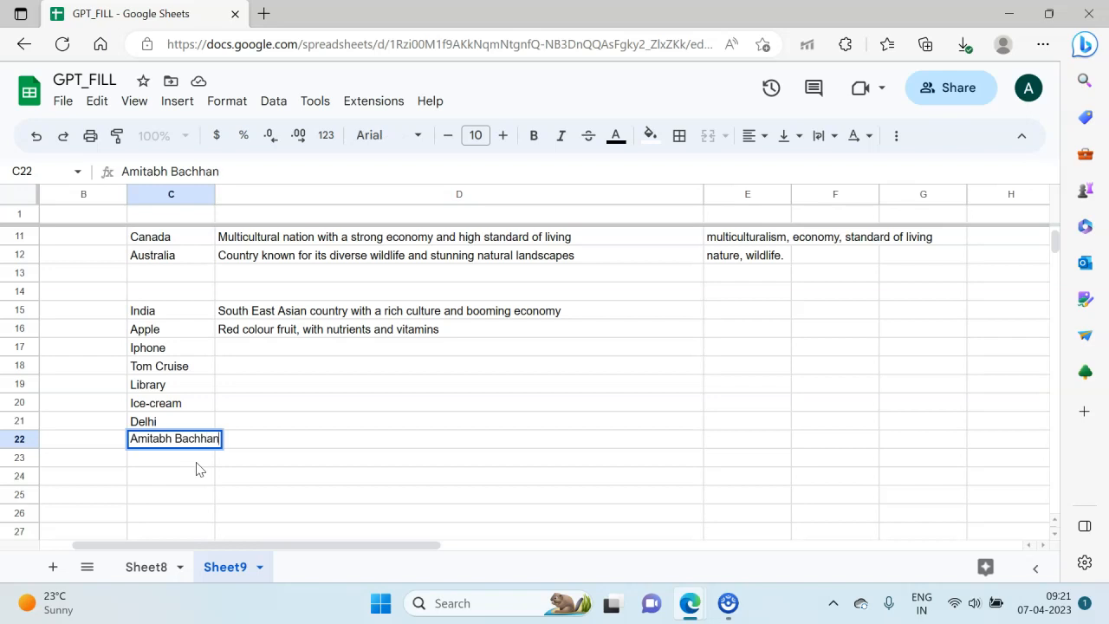
pyautogui.press('Return')
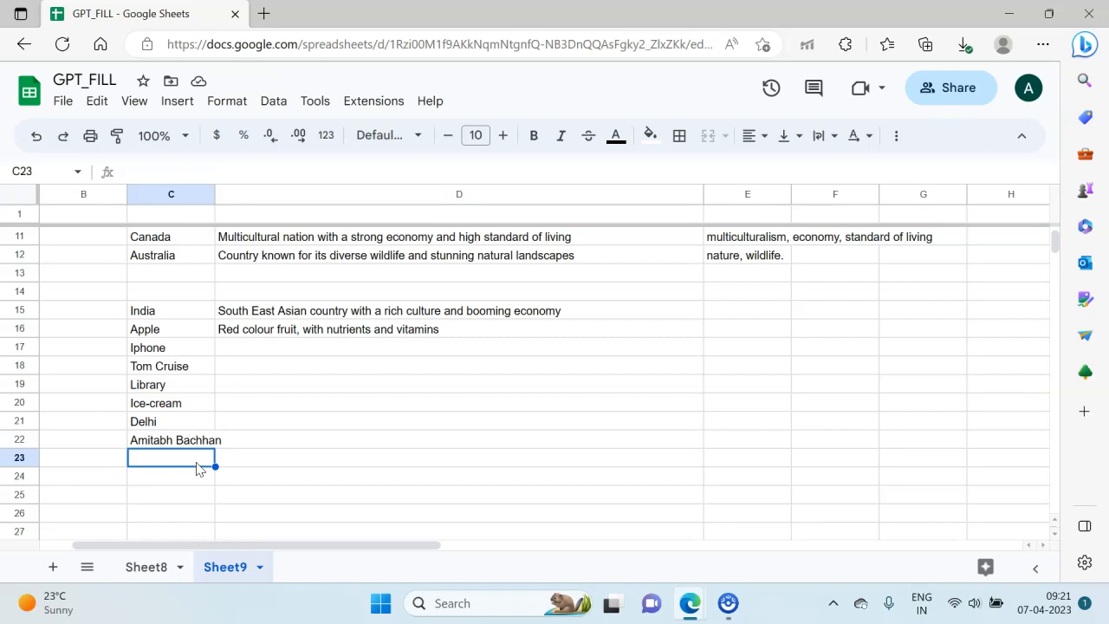
# Step: Begin a gpt_fill formula in D17 beside Iphone, using C15:D16 as the examples range
pyautogui.press('Right')
pyautogui.press('Right')
pyautogui.press('Up')
pyautogui.press('Up')
pyautogui.press('Up')
pyautogui.press('Up')
pyautogui.press('Up')
pyautogui.press('Up')
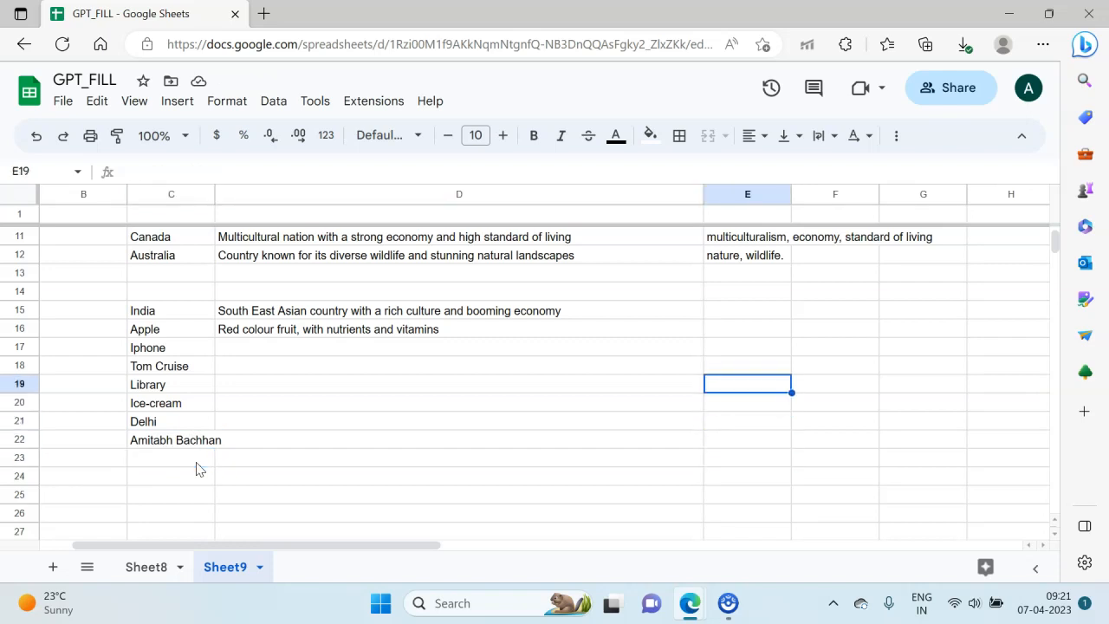
pyautogui.press('Left')
pyautogui.write('=gpt-')
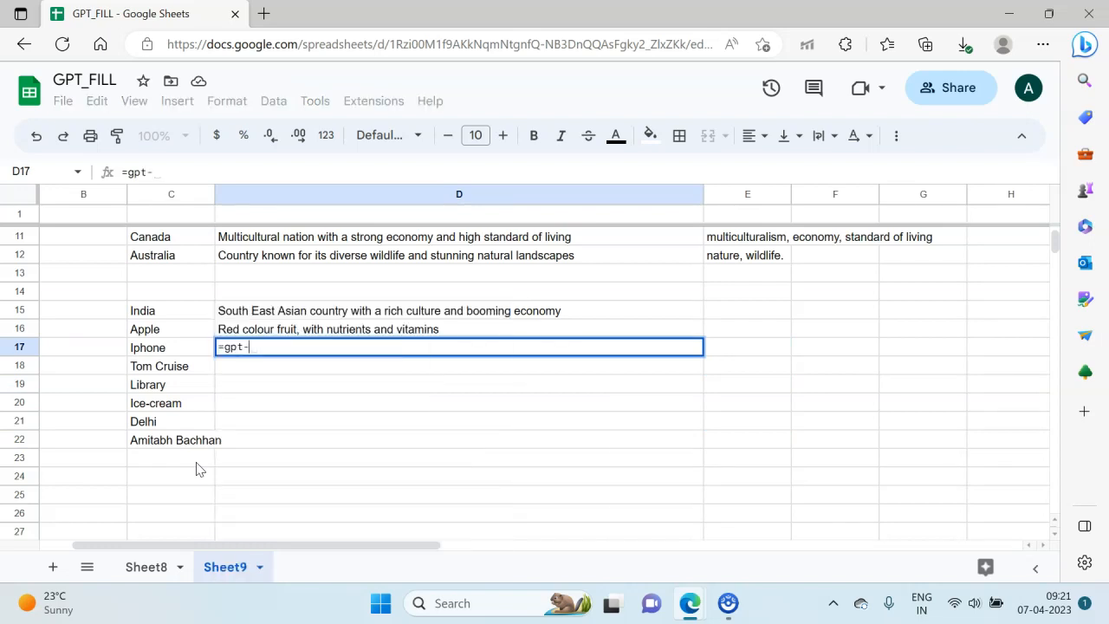
pyautogui.press('BackSpace')
pyautogui.write('_')
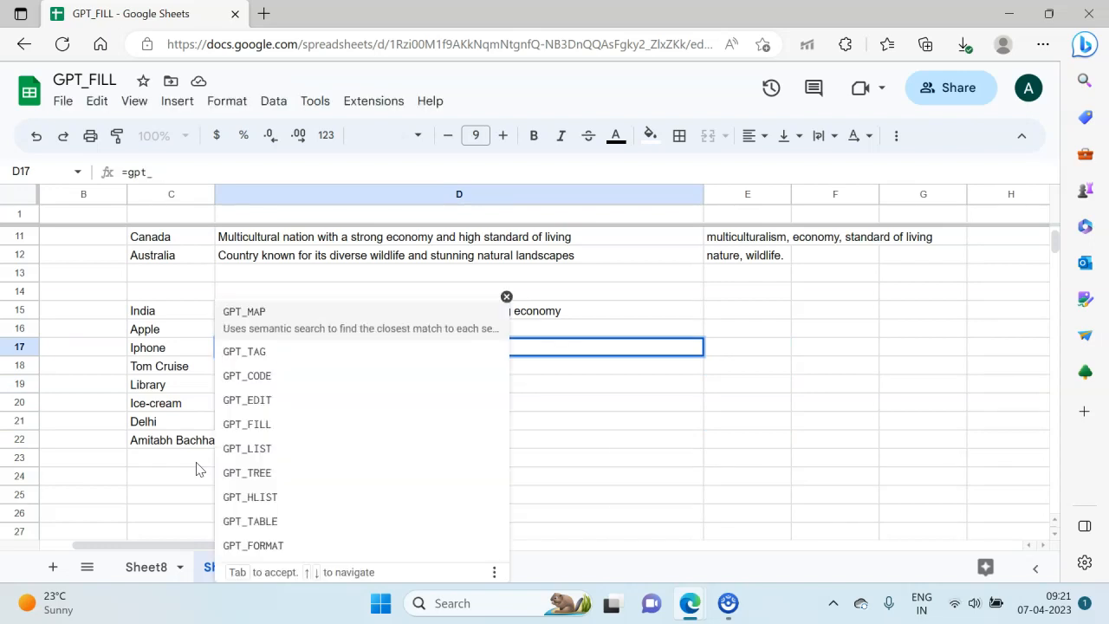
pyautogui.write('fill(')
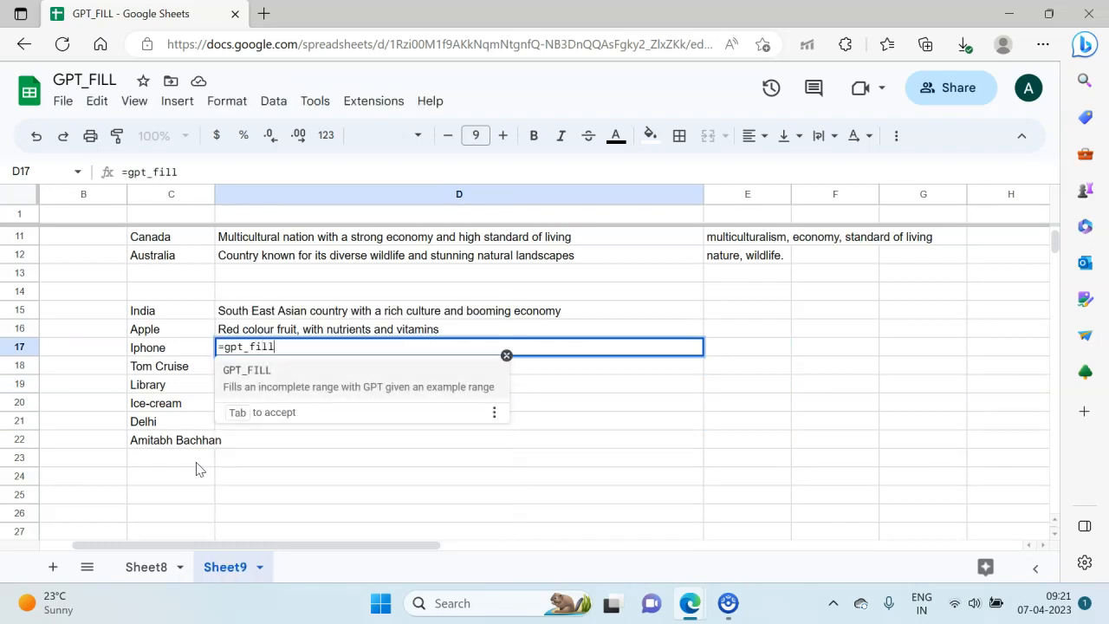
pyautogui.press('Up')
pyautogui.press('Left')
pyautogui.hotkey('shift', 'Down')
pyautogui.hotkey('shift', 'Right')
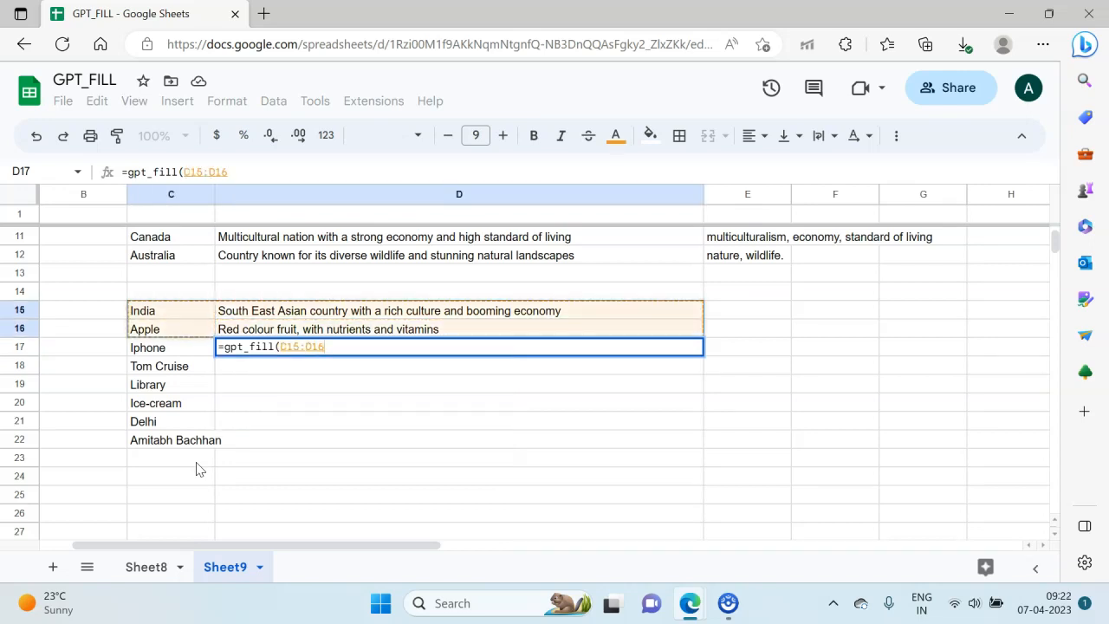
# Step: Add C17:C22 as the inputs range of the gpt_fill formula and run it
pyautogui.write(',')
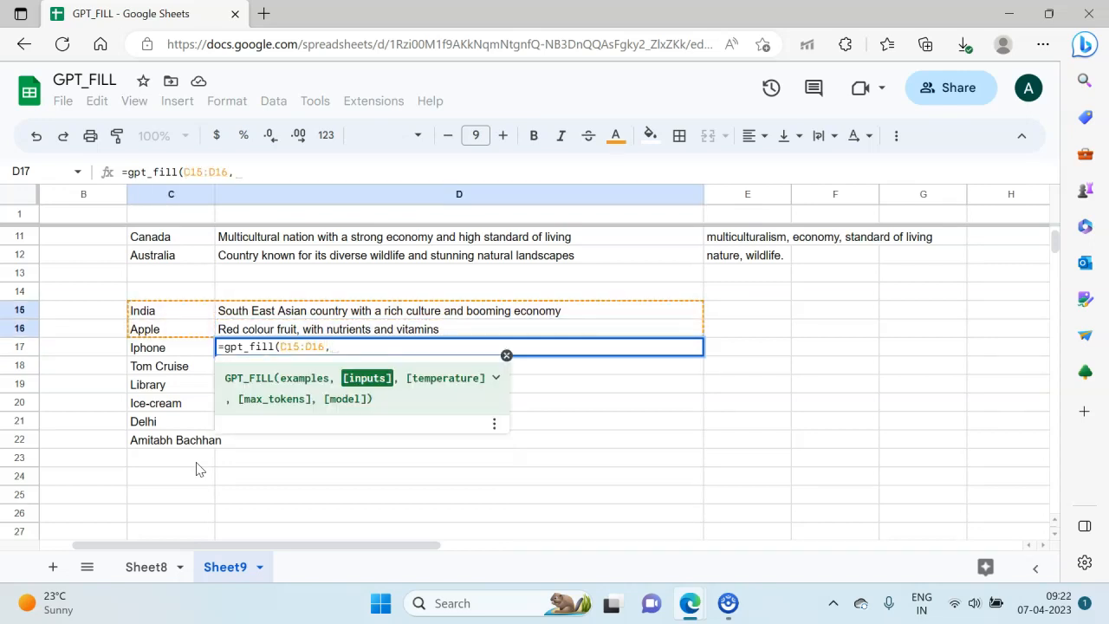
pyautogui.click(178, 347)
pyautogui.hotkey('shift', 'Down')
pyautogui.hotkey('shift', 'Down')
pyautogui.hotkey('shift', 'Down')
pyautogui.hotkey('shift', 'Down')
pyautogui.hotkey('shift', 'Down')
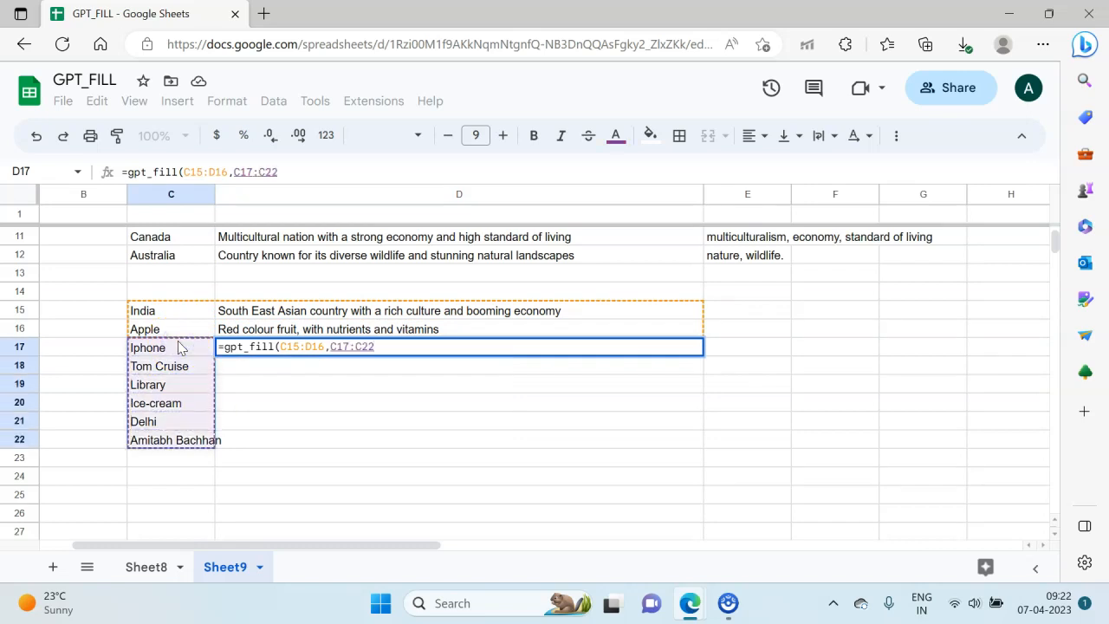
pyautogui.write(')')
pyautogui.press('Return')
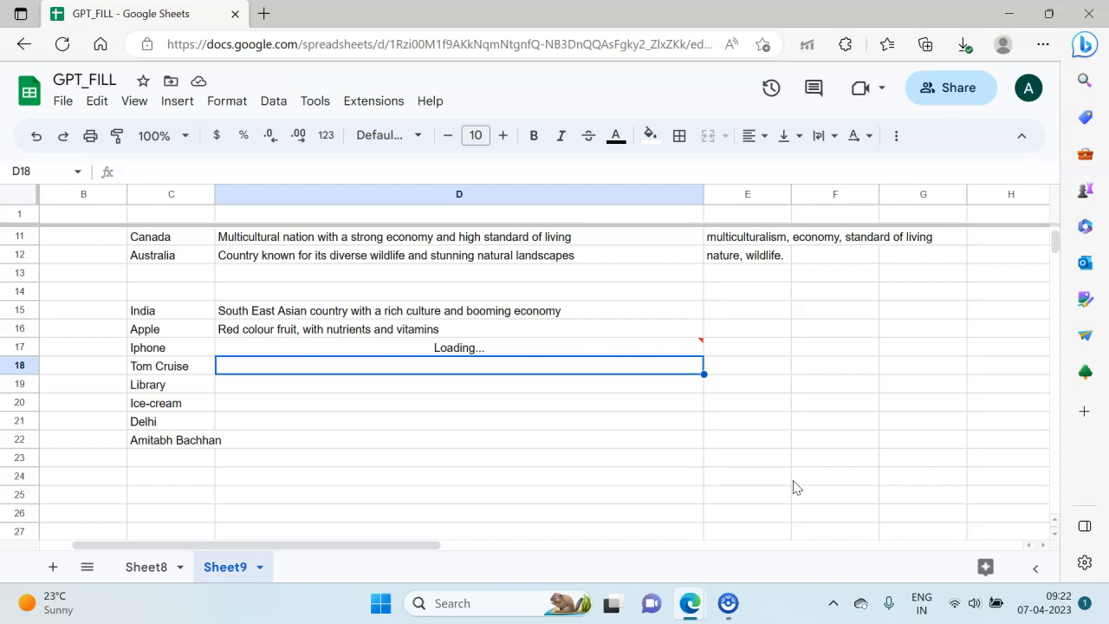
# Step: Enter the tags "culture, economy, history" for India in E15
pyautogui.click(748, 286)
pyautogui.click(753, 308)
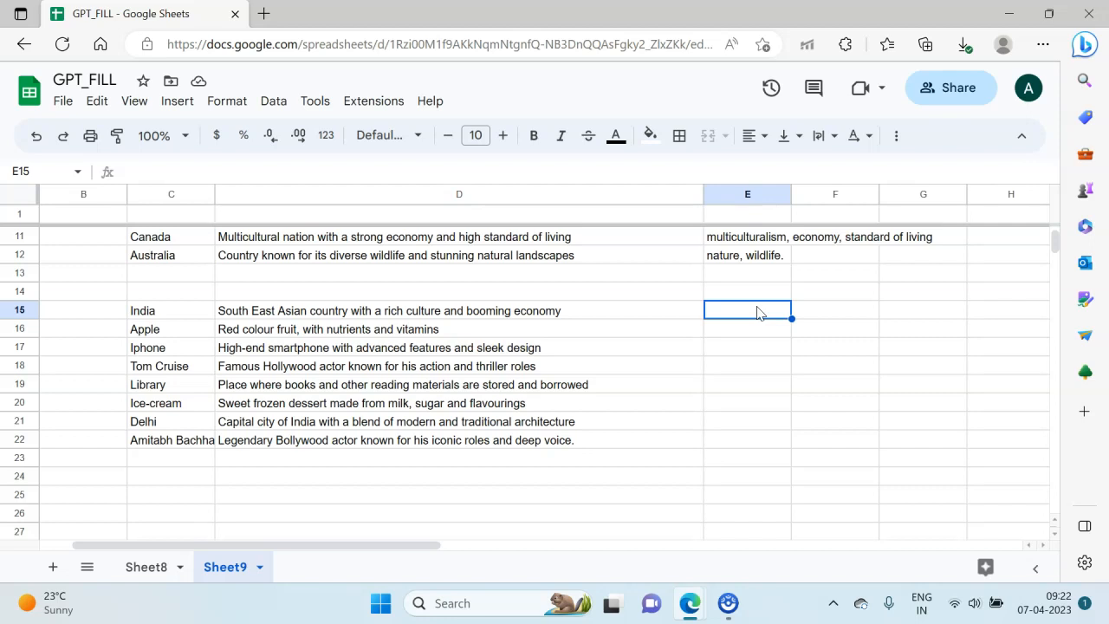
pyautogui.write('cultrue')
pyautogui.press('BackSpace')
pyautogui.press('BackSpace')
pyautogui.press('BackSpace')
pyautogui.write('ure')
pyautogui.write(', economy, hi')
pyautogui.write('sotry')
pyautogui.press('BackSpace')
pyautogui.press('BackSpace')
pyautogui.press('BackSpace')
pyautogui.press('BackSpace')
pyautogui.write('tory')
pyautogui.press('Return')
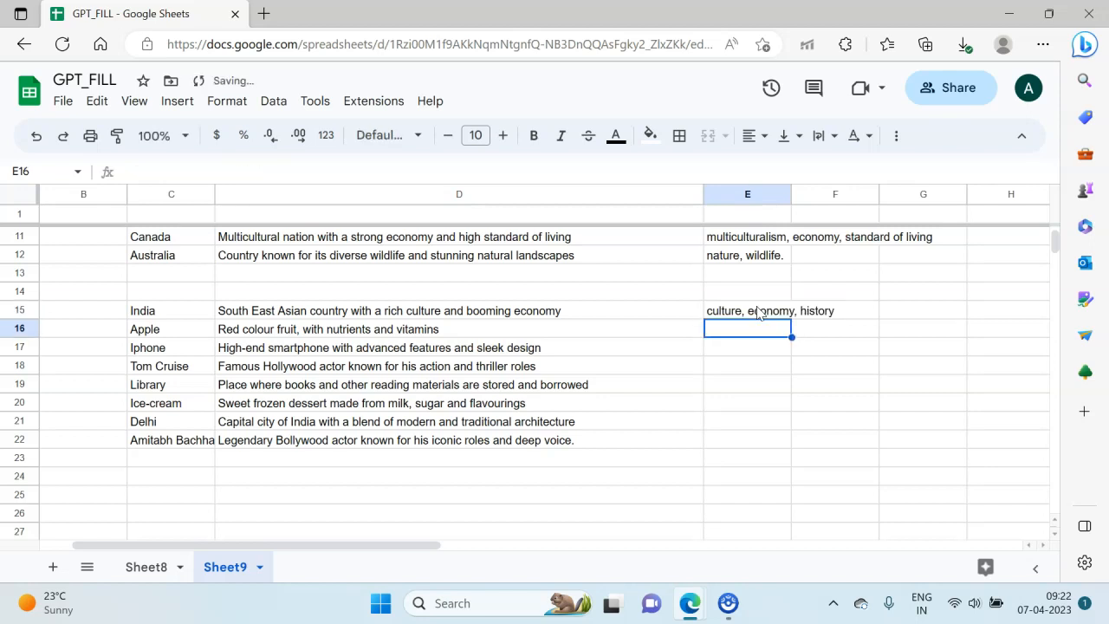
# Step: Enter the tags "nutrition, colour" for Apple in E16
pyautogui.write('nur')
pyautogui.press('BackSpace')
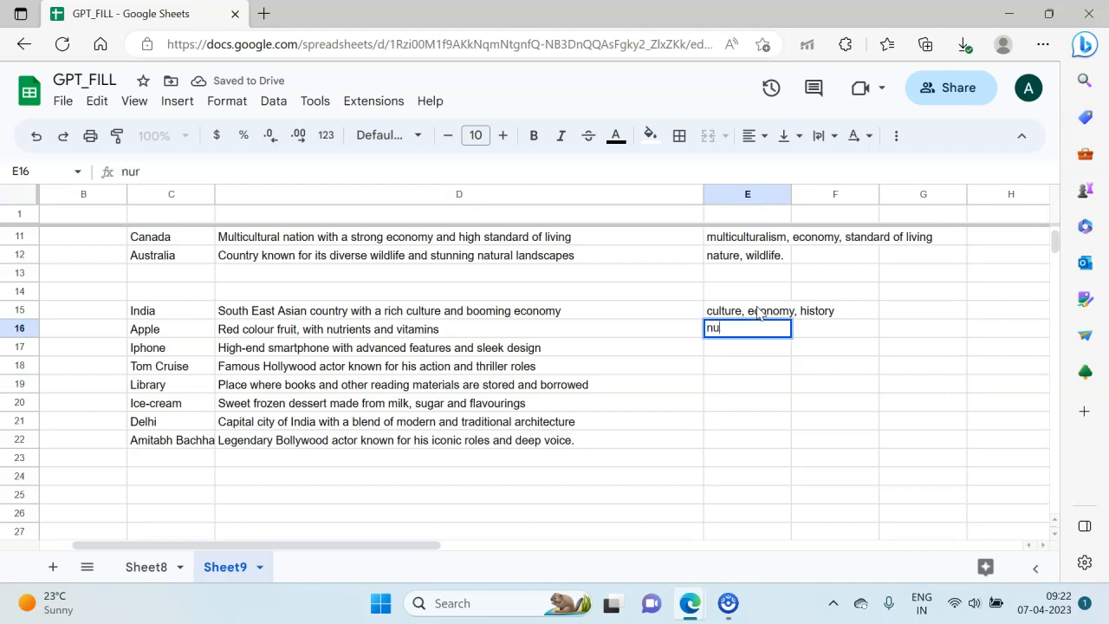
pyautogui.write('tir')
pyautogui.press('BackSpace')
pyautogui.press('BackSpace')
pyautogui.write('rition, colour')
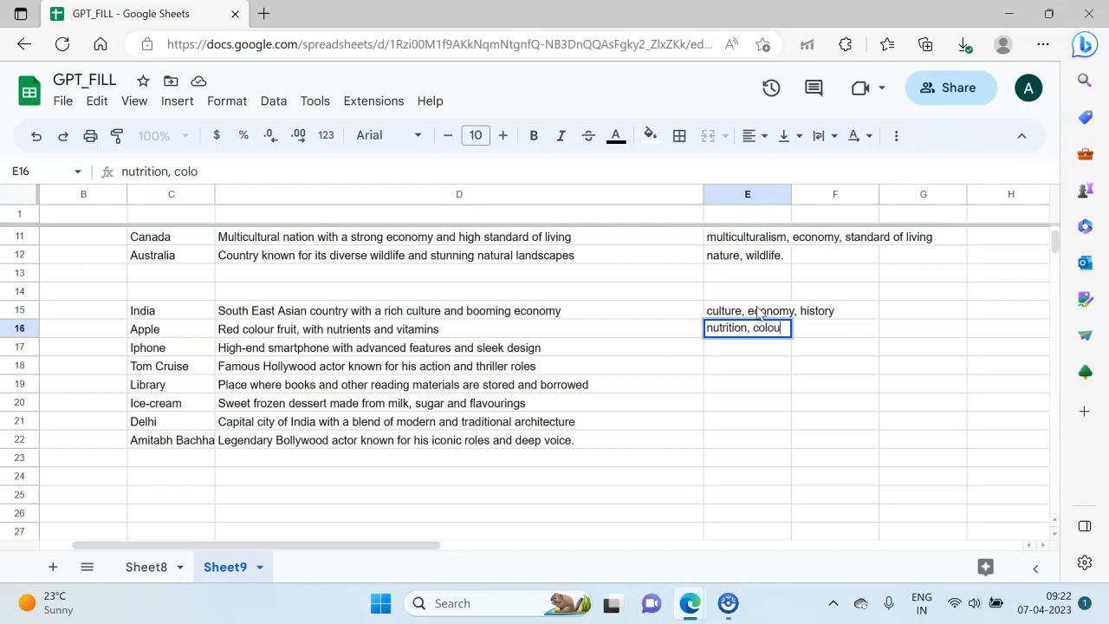
pyautogui.press('Return')
# Step: Extend the examples range of the gpt_fill formula in D17 to C15:E16 and run it again
pyautogui.press('Left')
pyautogui.press('F2')
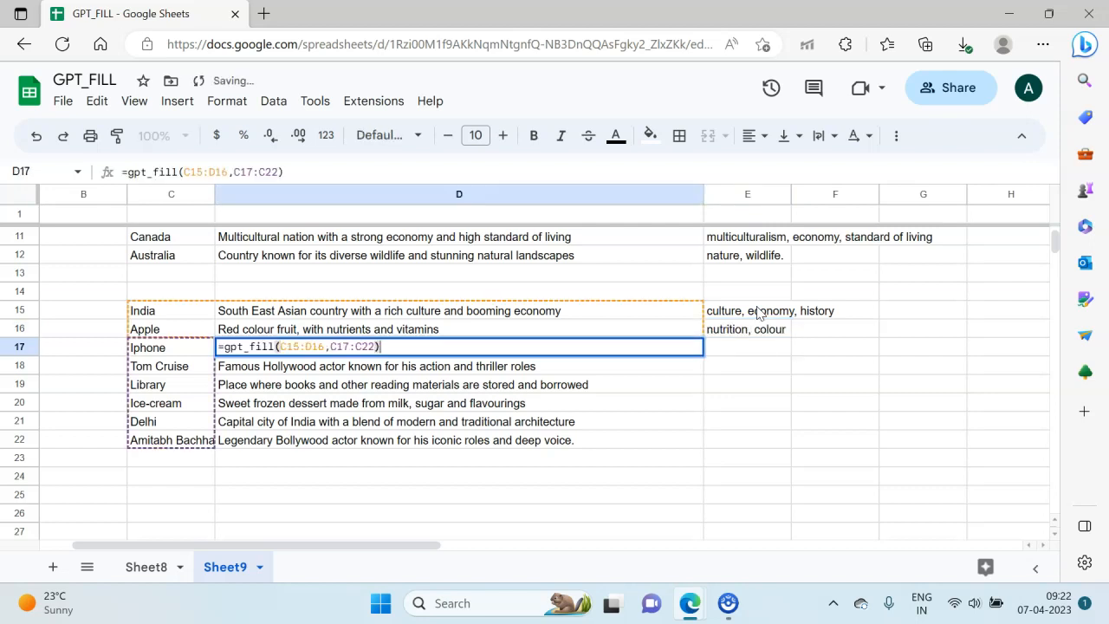
pyautogui.click(298, 347)
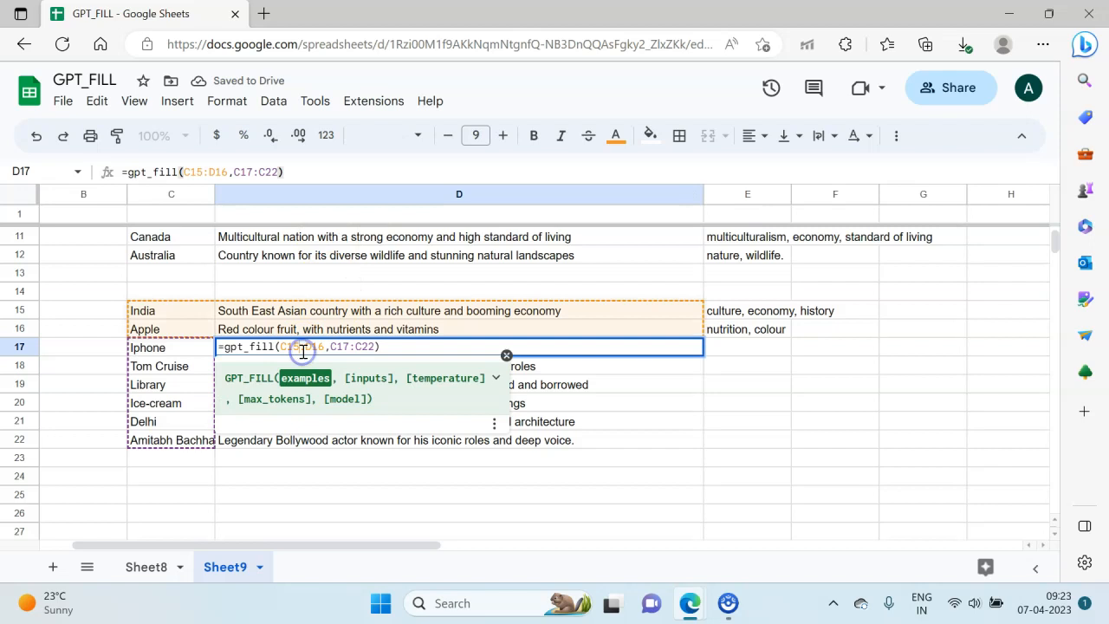
pyautogui.click(226, 170)
pyautogui.press('BackSpace')
pyautogui.press('BackSpace')
pyautogui.press('BackSpace')
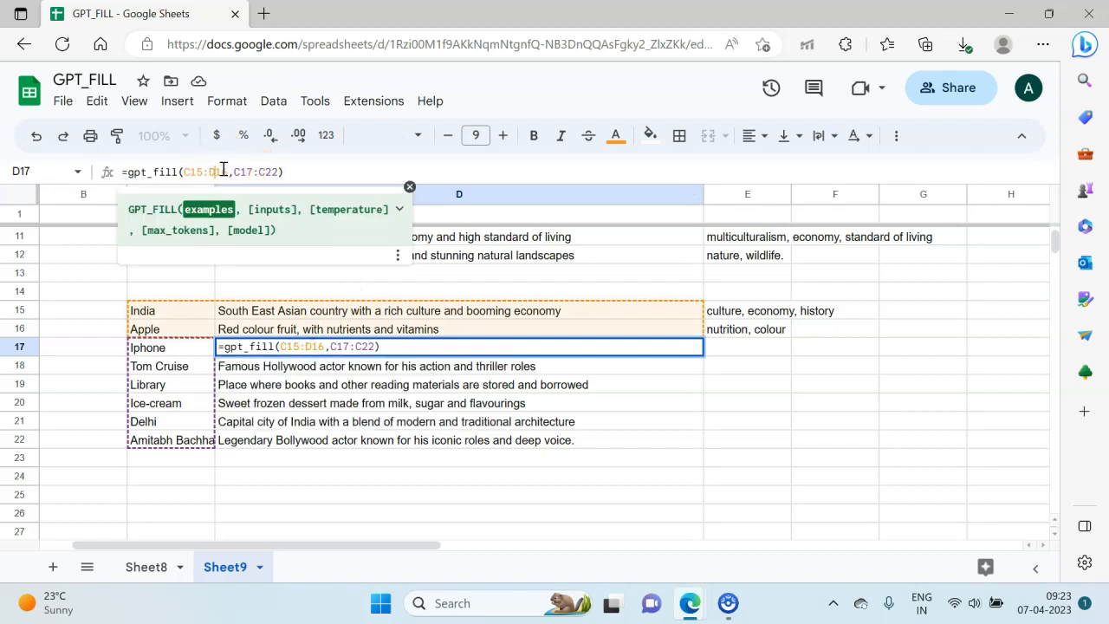
pyautogui.write('E16')
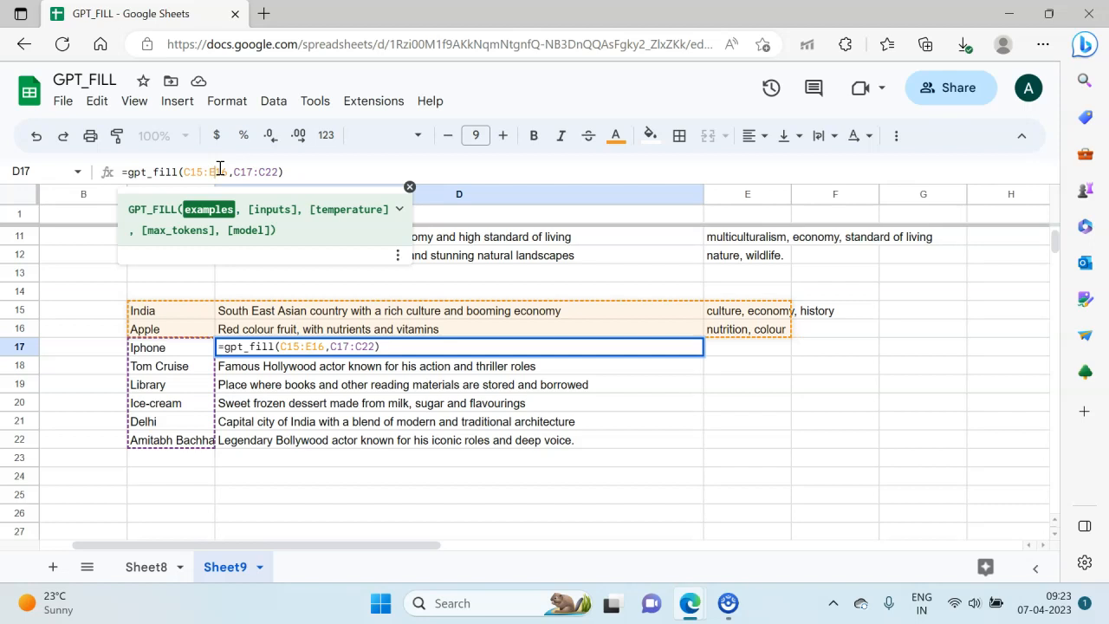
pyautogui.press('Return')
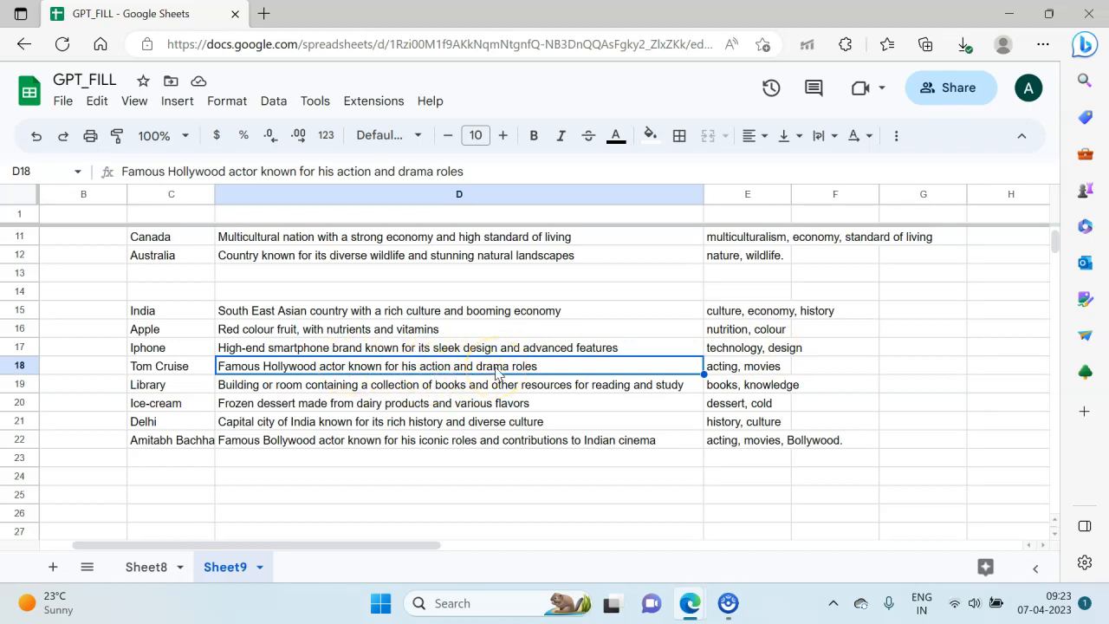
# Step: Review the generated description and tags in row 22
pyautogui.click(340, 442)
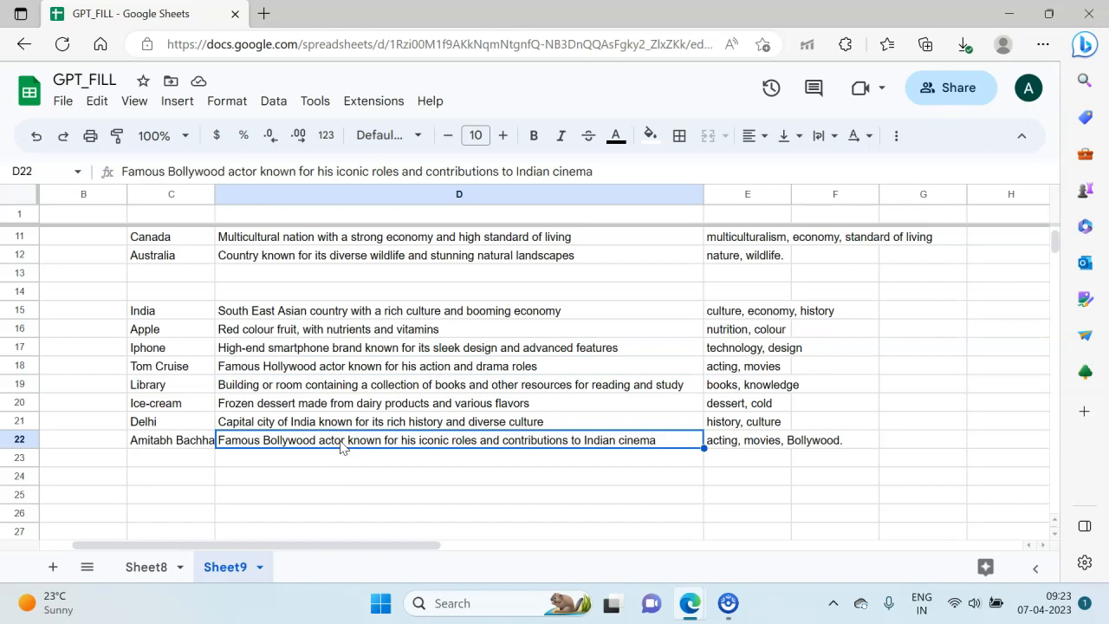
pyautogui.click(759, 444)
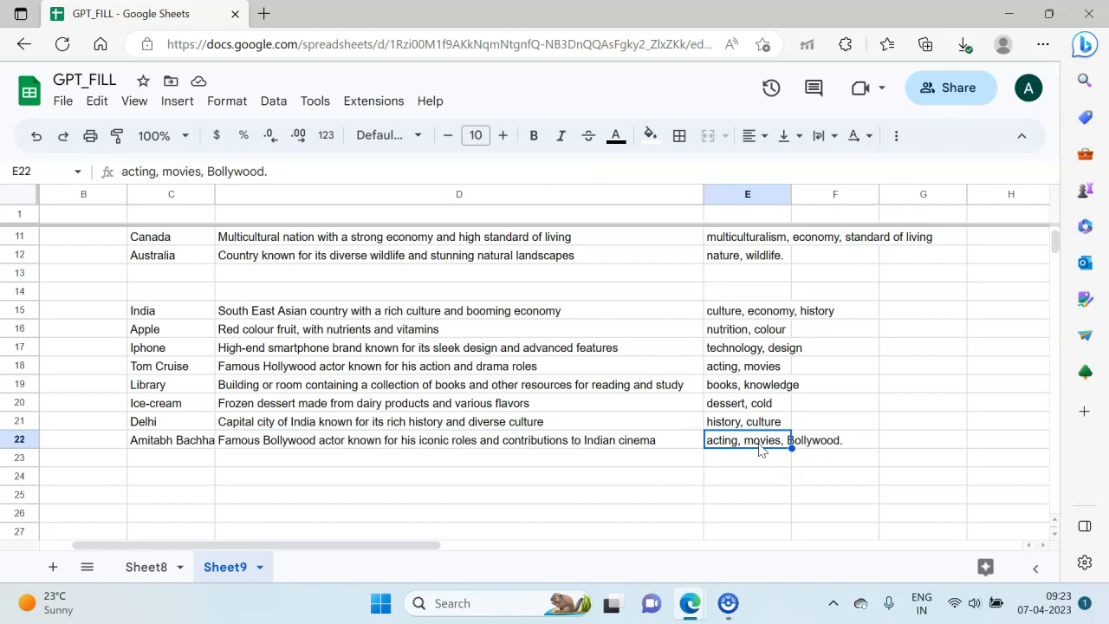
pyautogui.click(494, 447)
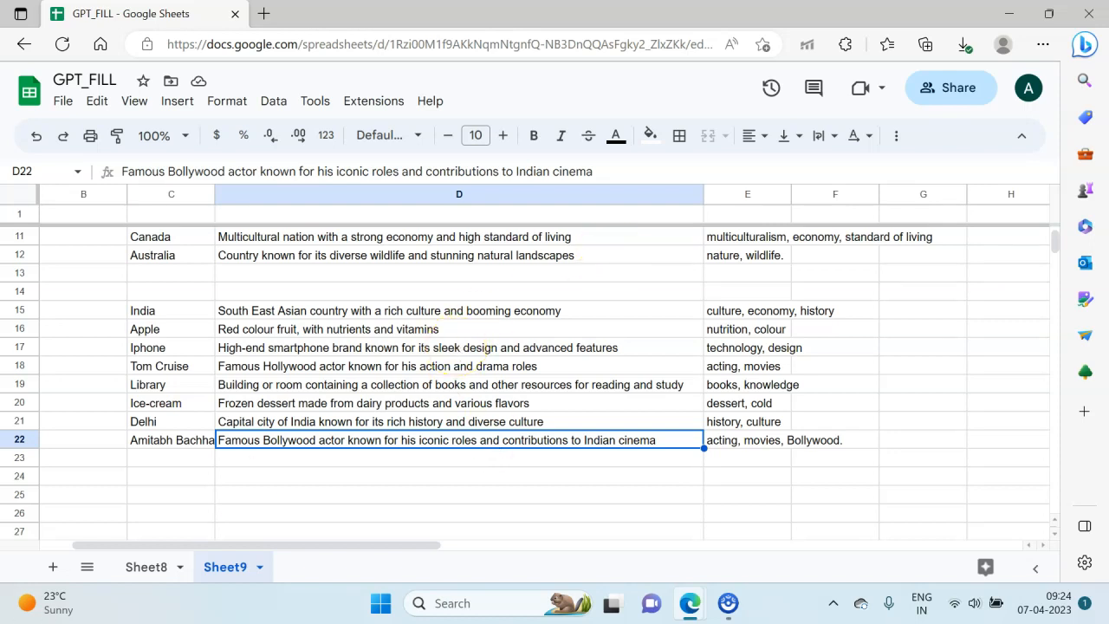
# Step: Add two blank sheets to the spreadsheet and switch to Sheet10
pyautogui.click(51, 565)
pyautogui.click(50, 566)
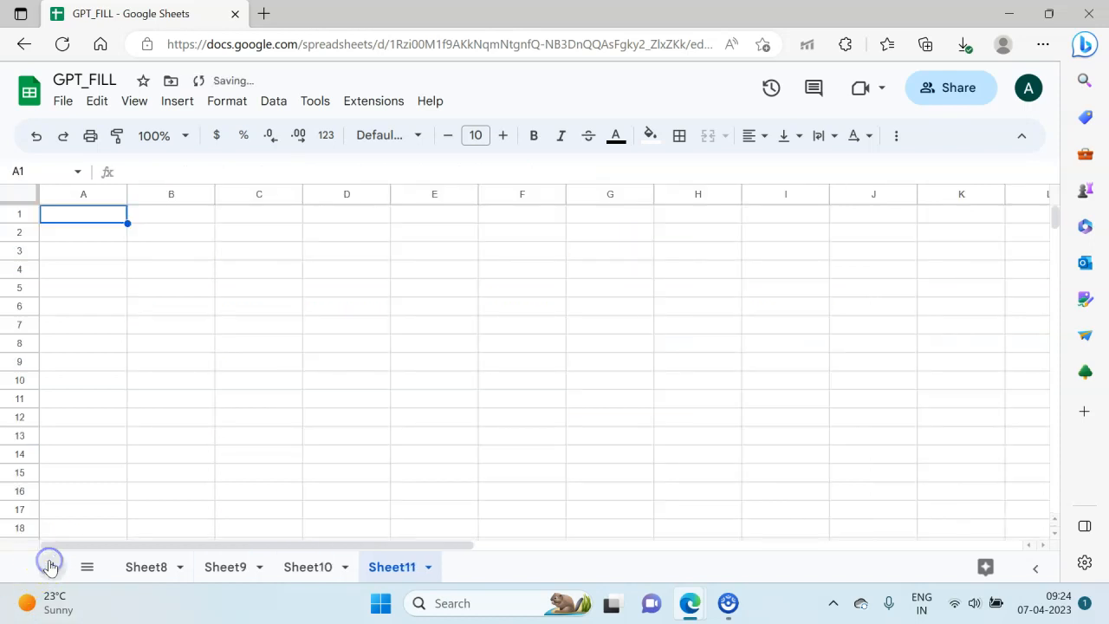
pyautogui.click(319, 559)
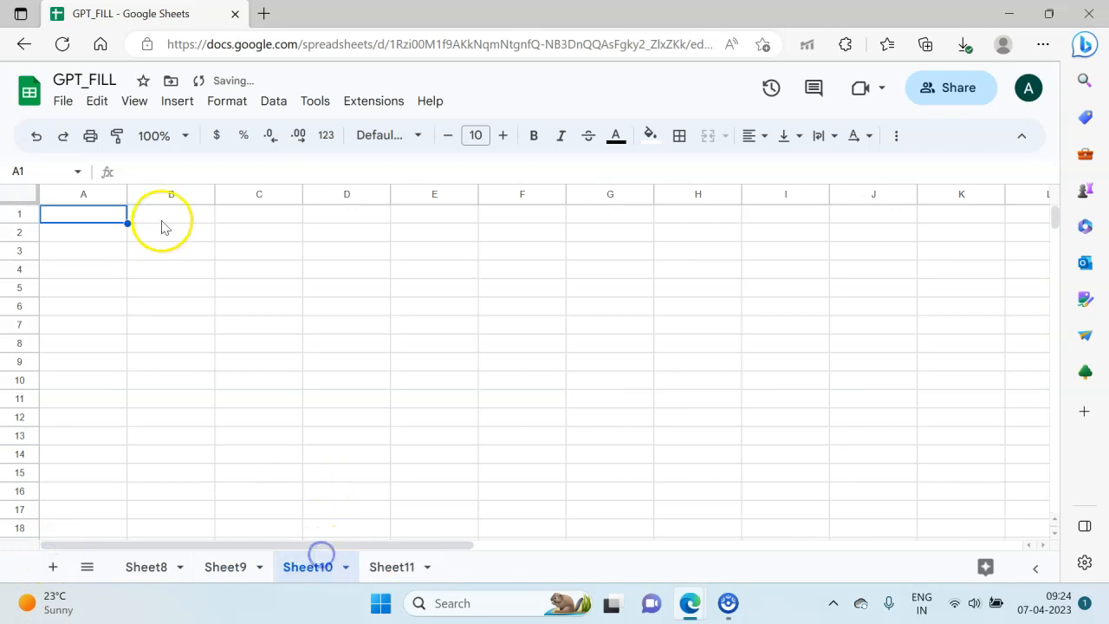
pyautogui.click(165, 275)
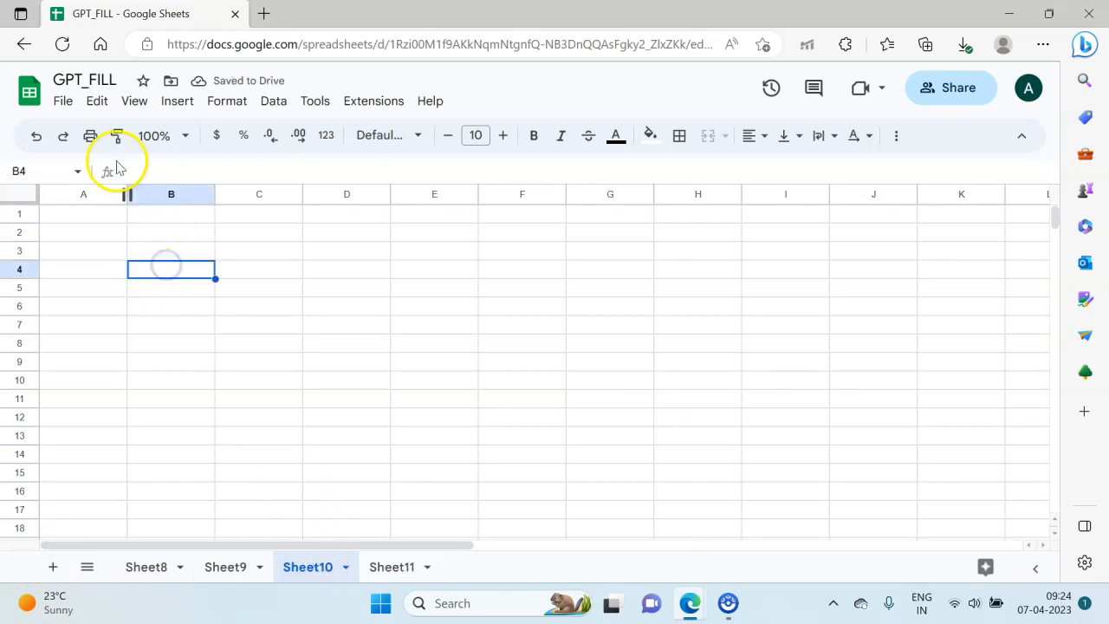
# Step: Rename the spreadsheet as GPT_MAP
pyautogui.click(96, 79)
pyautogui.click(104, 81)
pyautogui.press('BackSpace')
pyautogui.press('BackSpace')
pyautogui.press('BackSpace')
pyautogui.press('BackSpace')
pyautogui.write('MAP')
pyautogui.press('Return')
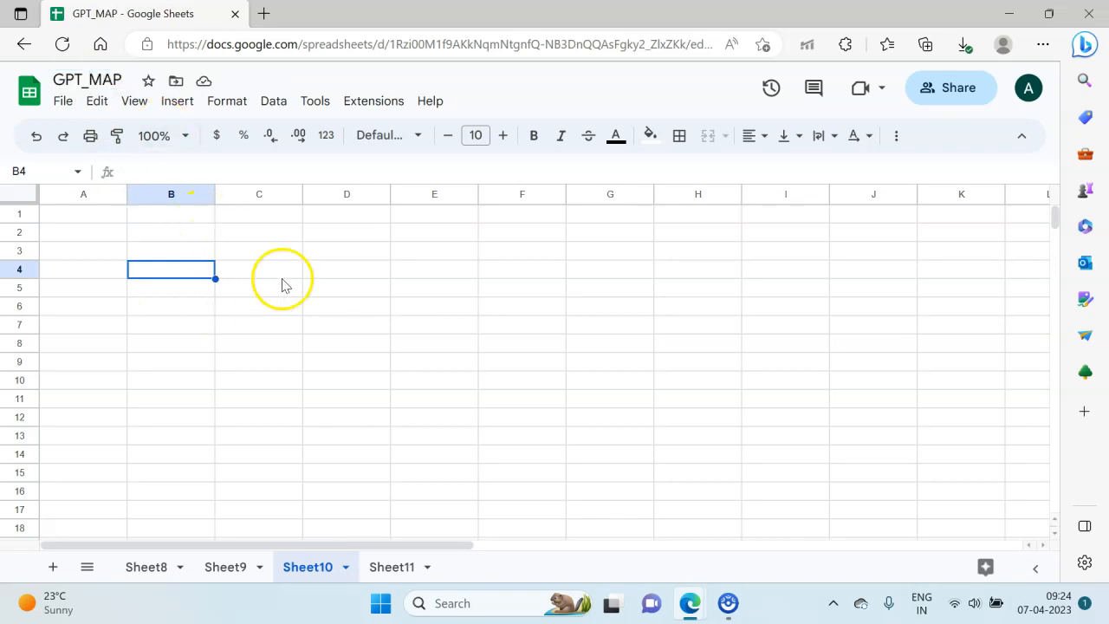
# Step: Enter a full name prefixed with "Dr" in C4 and a full name followed by ", CFA" in C5
pyautogui.click(283, 283)
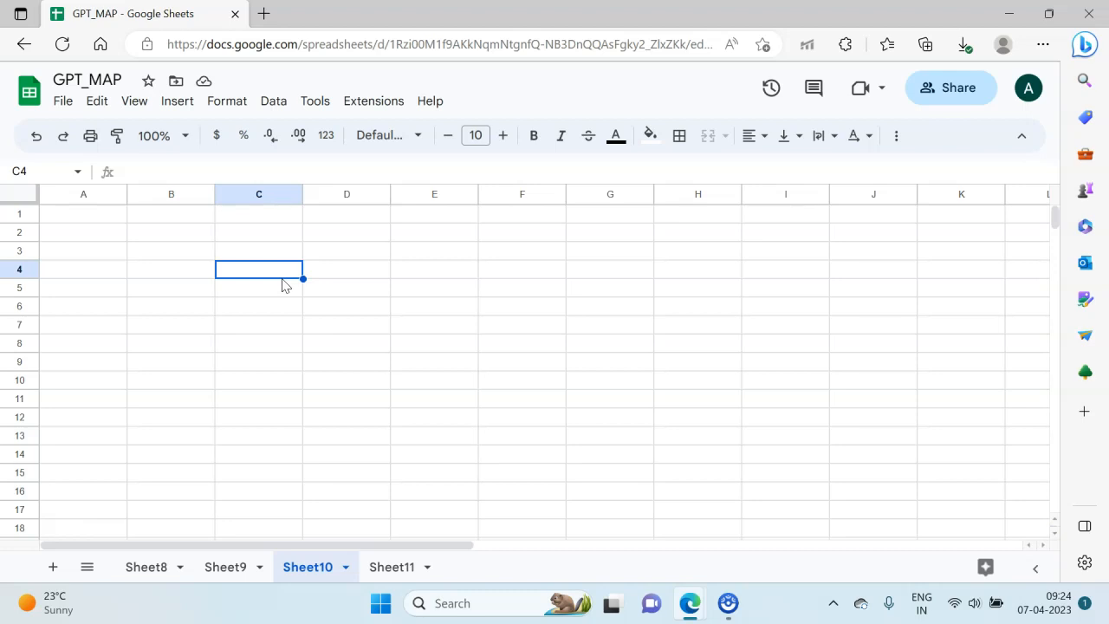
pyautogui.write('DR')
pyautogui.press('BackSpace')
pyautogui.press('BackSpace')
pyautogui.write('r ')
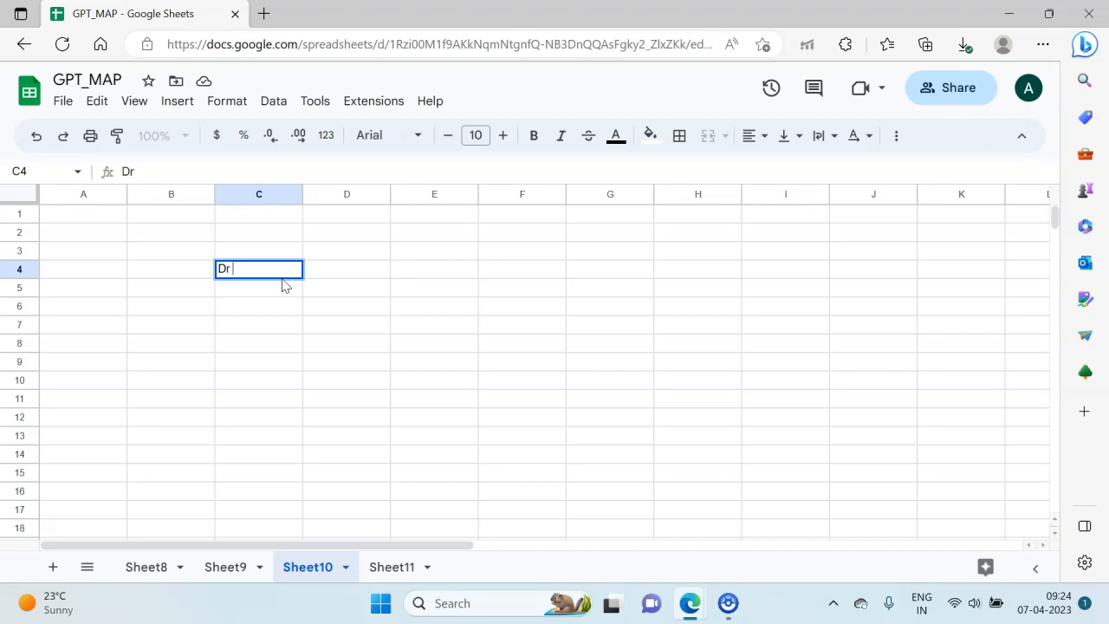
pyautogui.write('Vikrant Khanna')
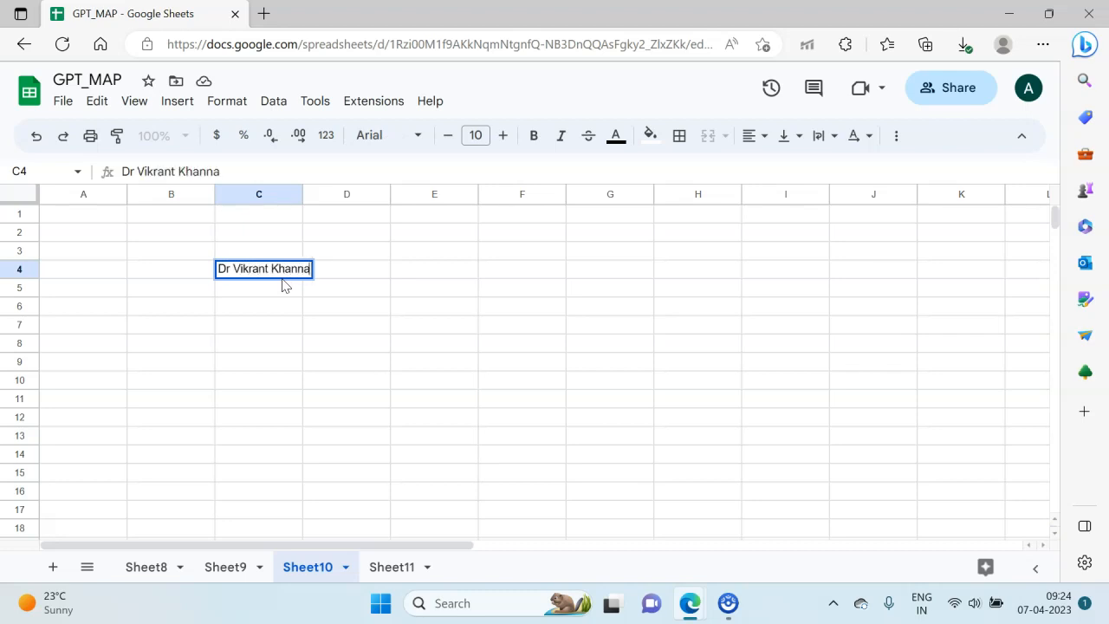
pyautogui.press('Return')
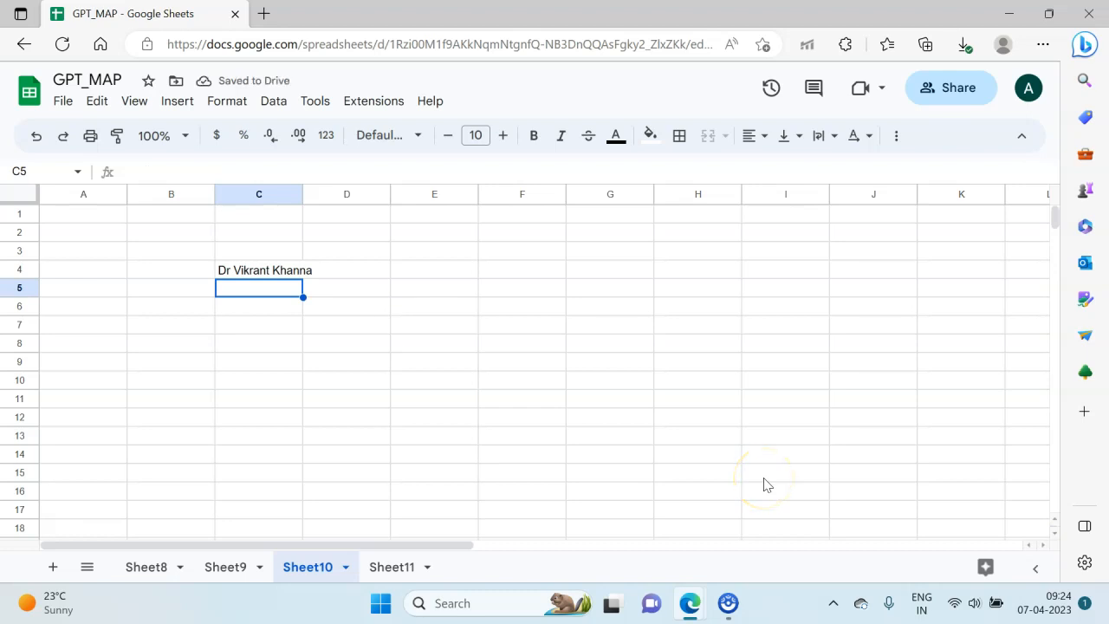
pyautogui.write('Simran ')
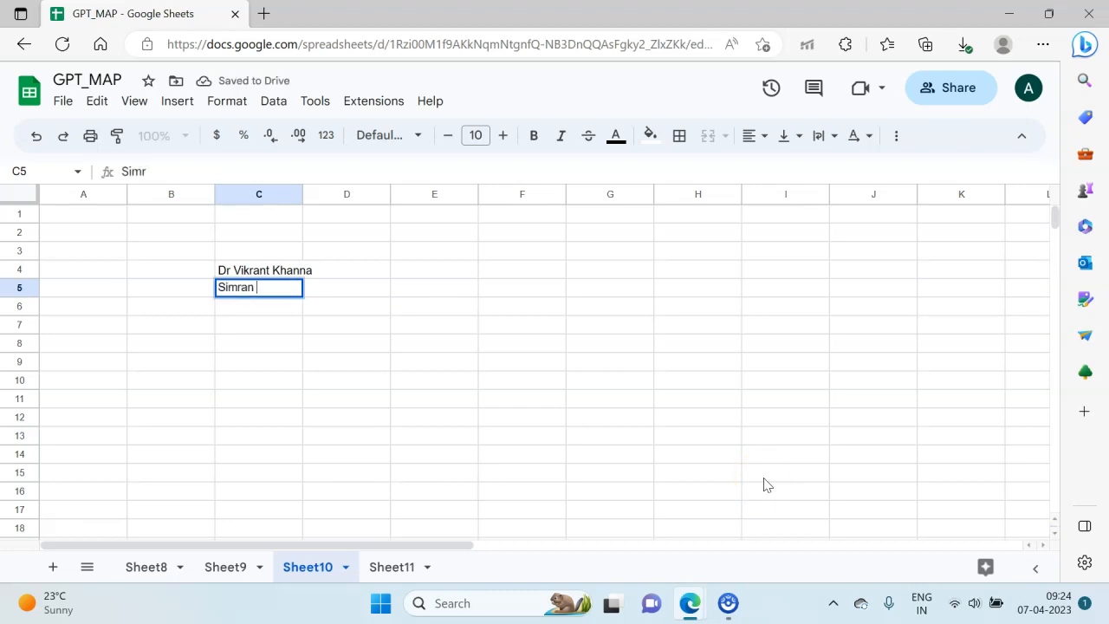
pyautogui.write('Kaur, CFA')
pyautogui.press('Return')
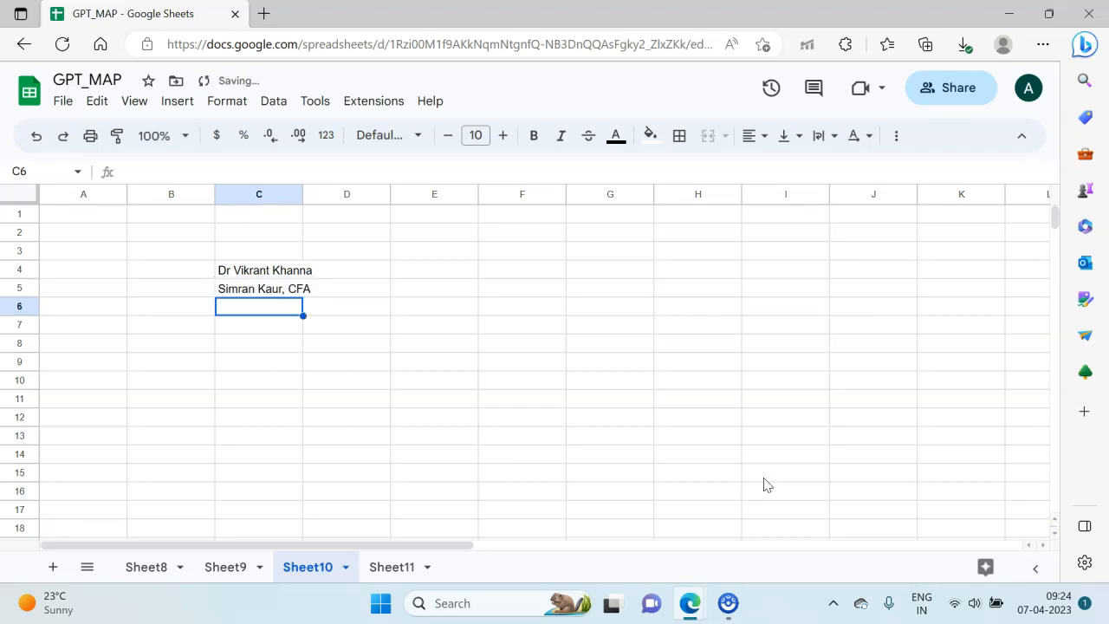
# Step: Enter a full name prefixed with "CA" in C6
pyautogui.write('CA')
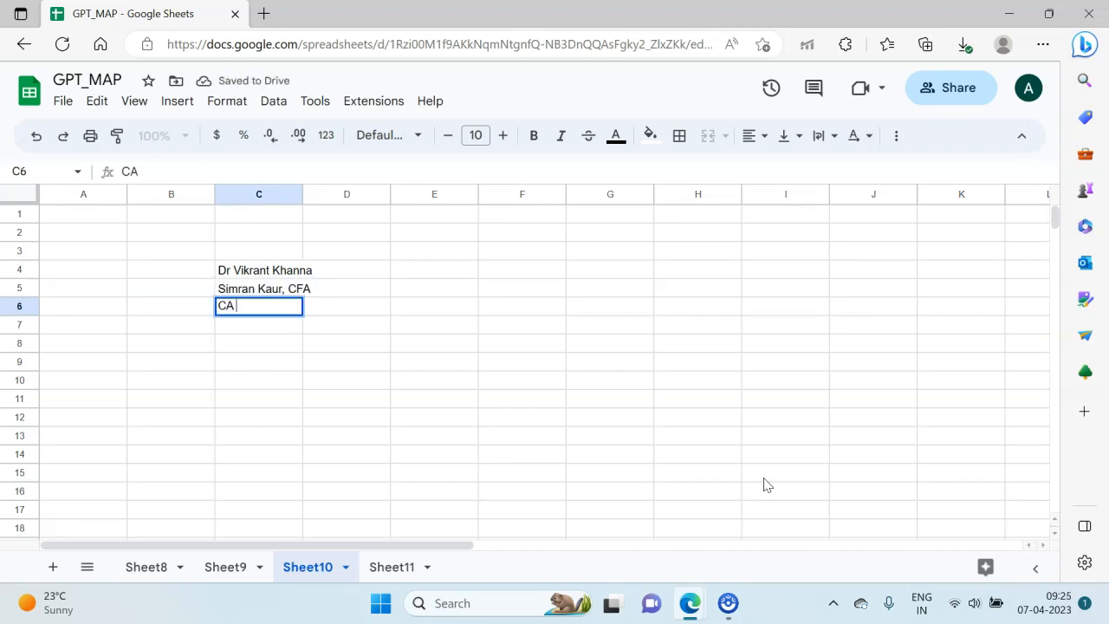
pyautogui.write(' Sau')
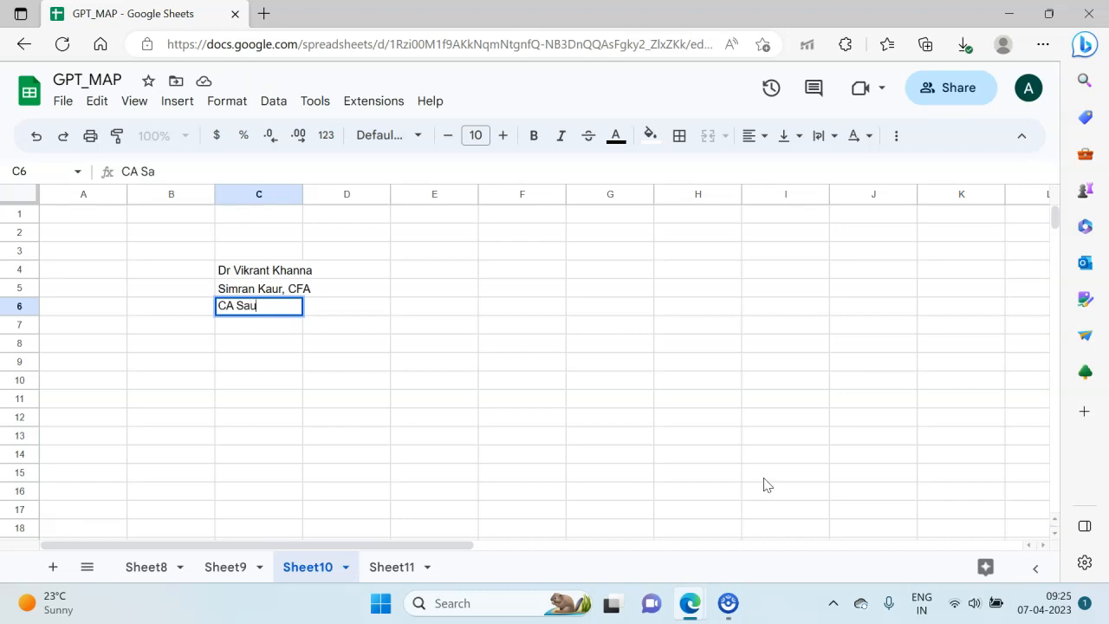
pyautogui.write('rabh KAp')
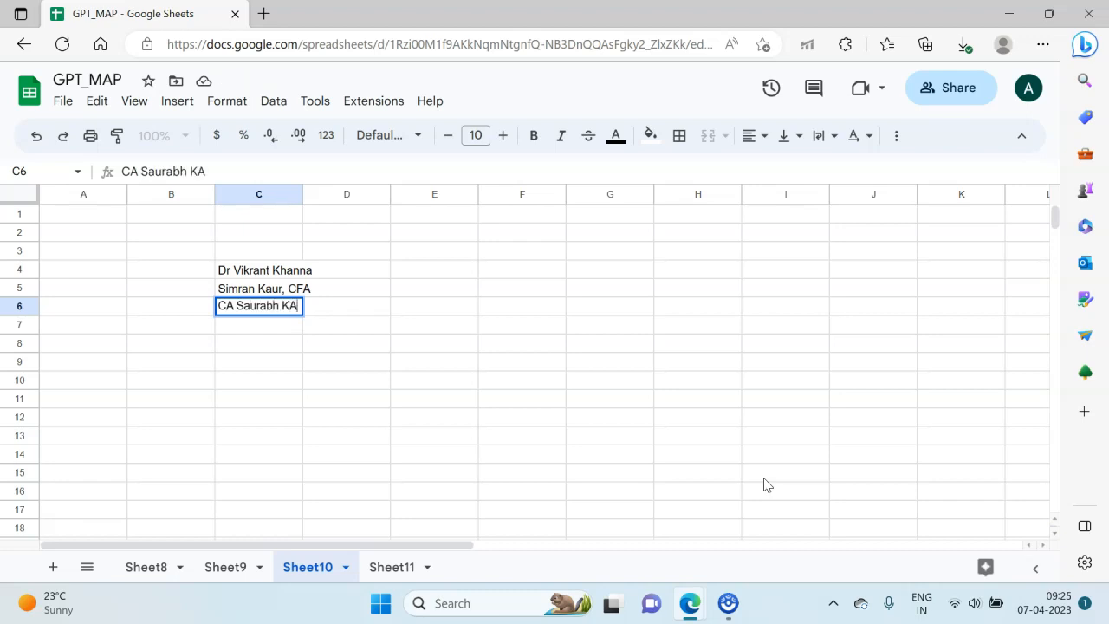
pyautogui.press('BackSpace')
pyautogui.press('BackSpace')
pyautogui.write('apoor')
pyautogui.press('Return')
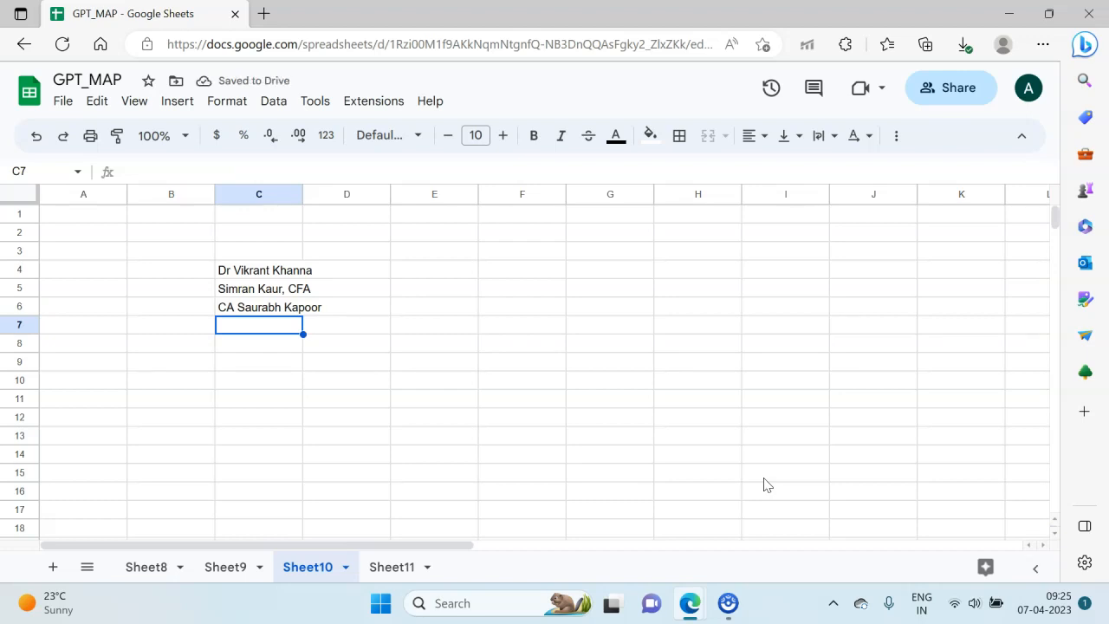
# Step: Enter a full name followed by ", IAS" in C7
pyautogui.write('Akhil')
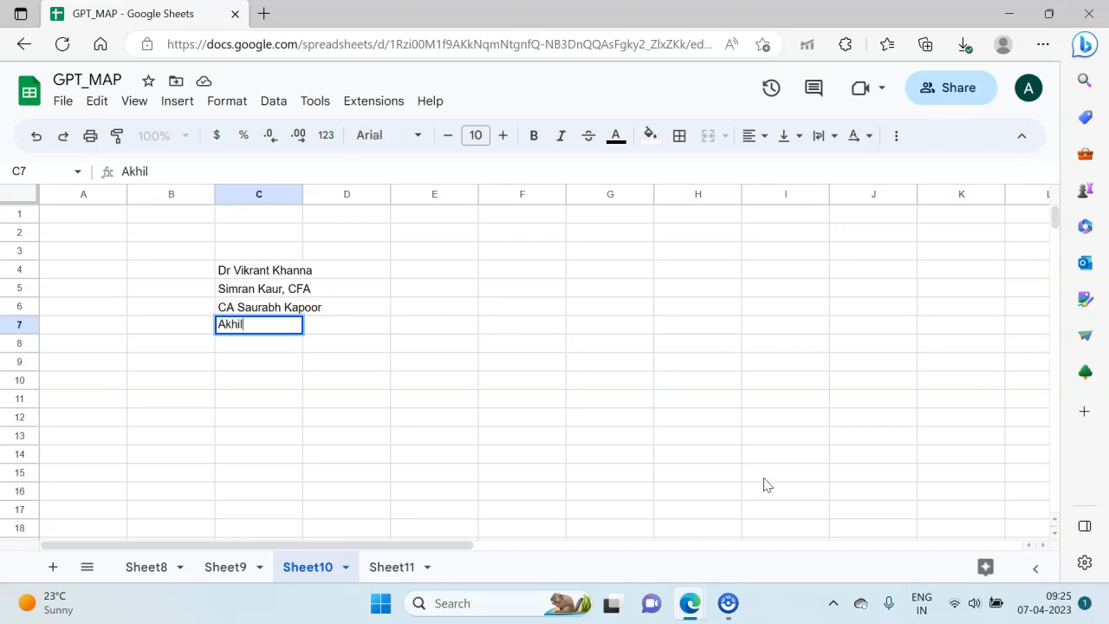
pyautogui.write('esh Singh, IAS')
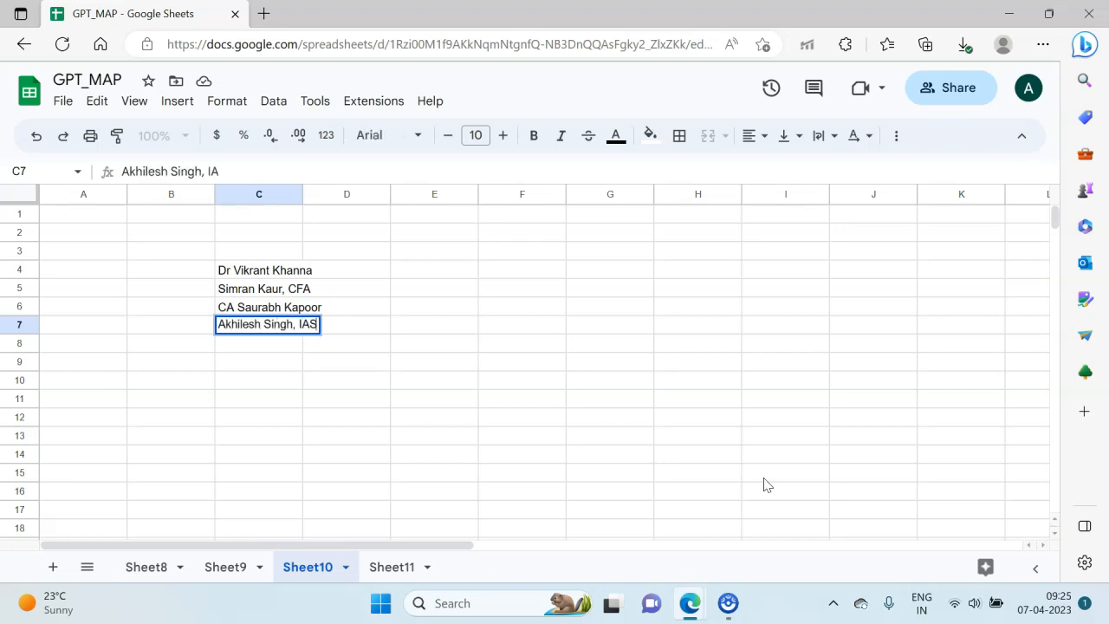
pyautogui.press('Return')
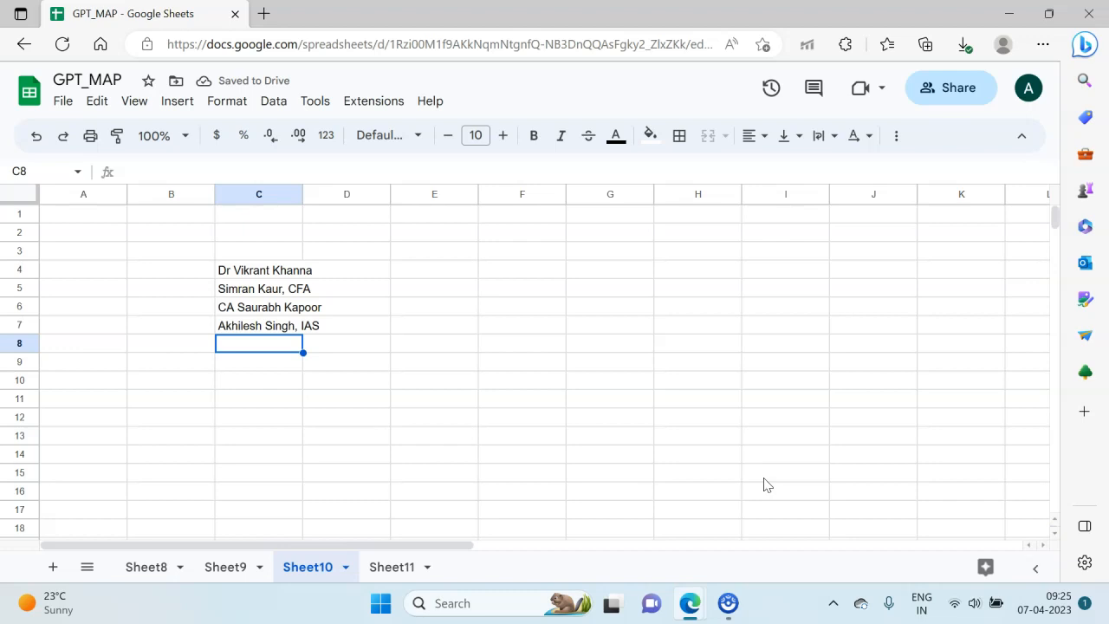
# Step: Enter a full name followed by ", PhD" in C8
pyautogui.write('Au')
pyautogui.press('BackSpace')
pyautogui.write('nup Singh, ')
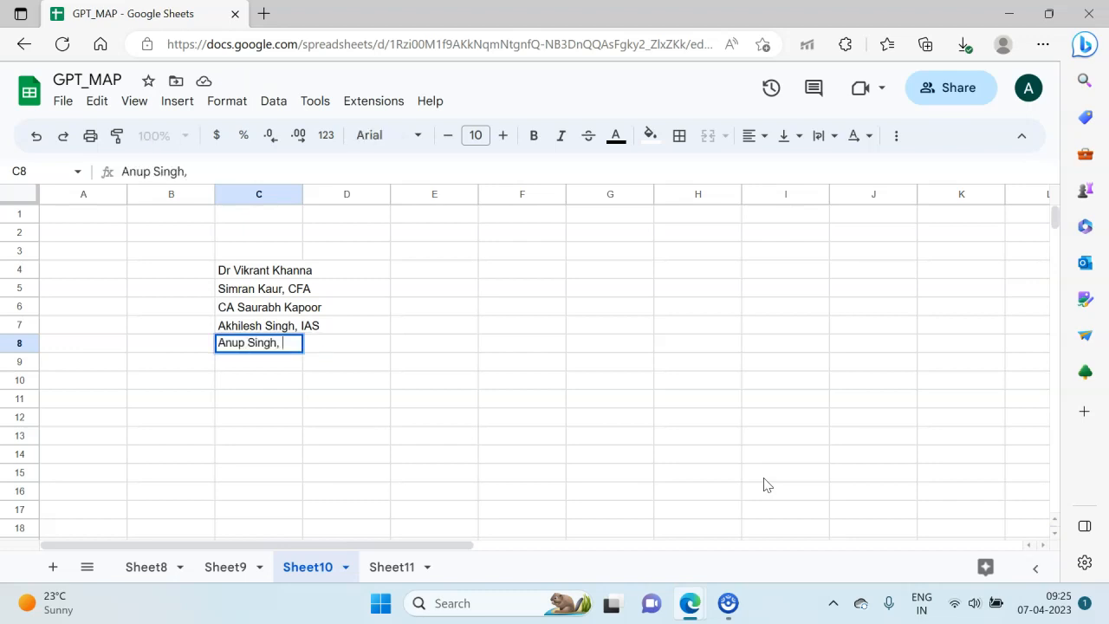
pyautogui.write('PhD')
pyautogui.press('Return')
# Step: Autofit the width of column C to the entered names
pyautogui.press('Right')
pyautogui.press('Up')
pyautogui.press('Up')
pyautogui.press('Up')
pyautogui.press('Up')
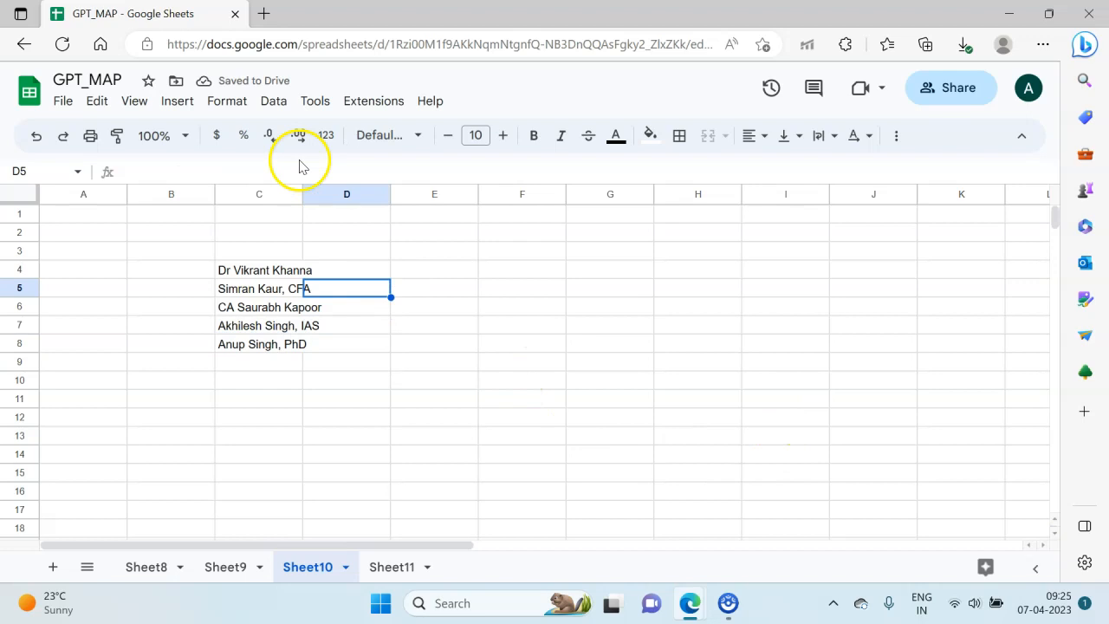
pyautogui.doubleClick(304, 194)
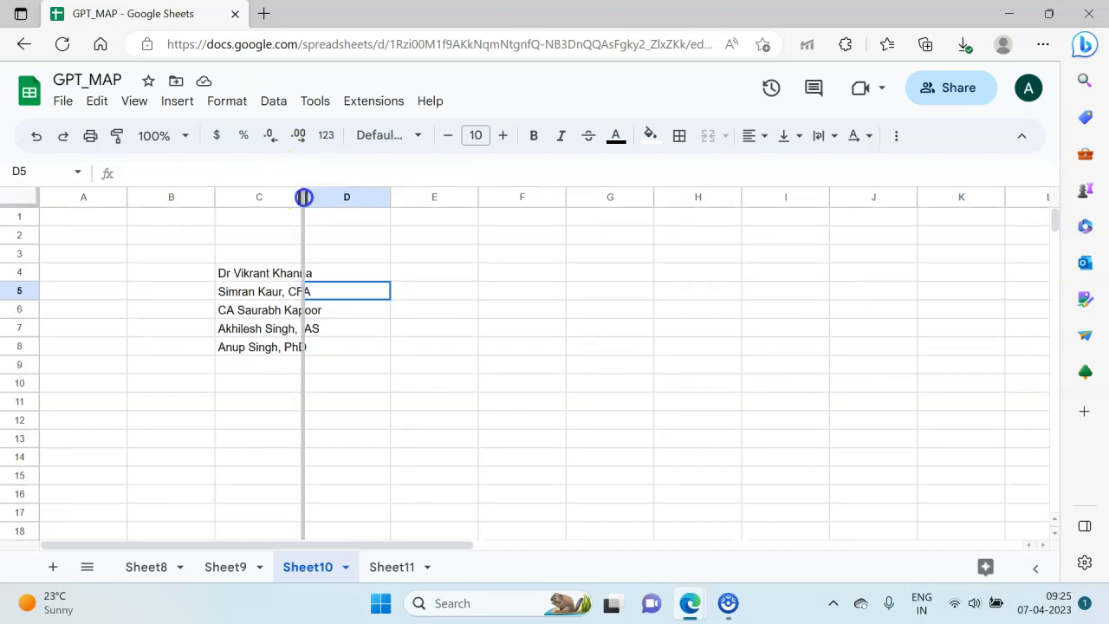
# Step: Enter the first name of the person listed in C4 into D6
pyautogui.moveTo(362, 254); pyautogui.dragTo(364, 279)
pyautogui.click(364, 277)
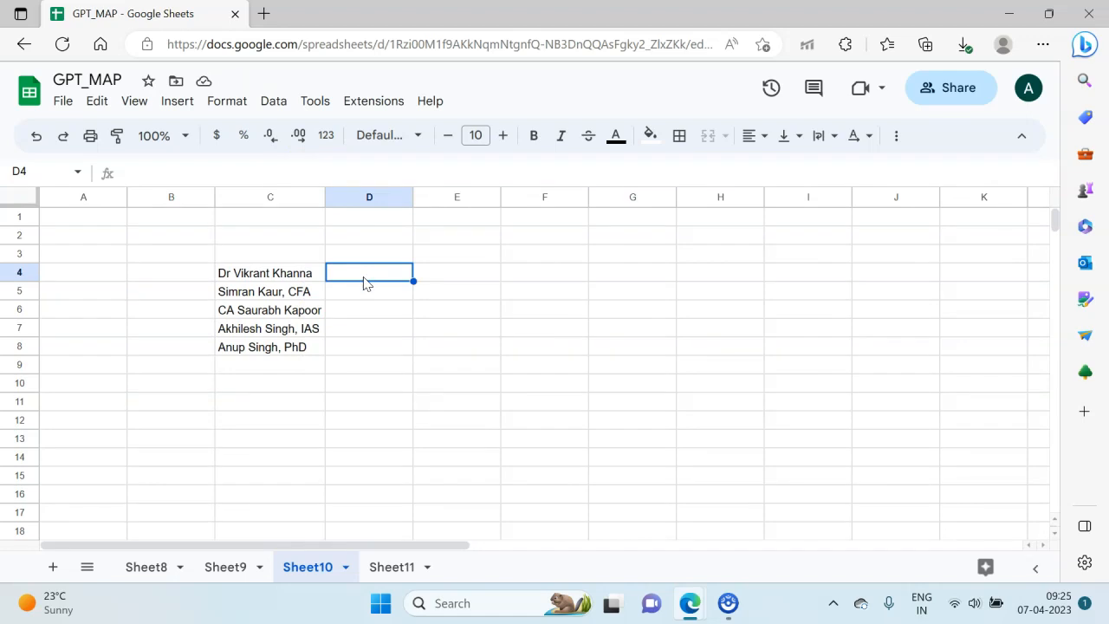
pyautogui.press('Down')
pyautogui.press('Down')
pyautogui.write('Vikrant')
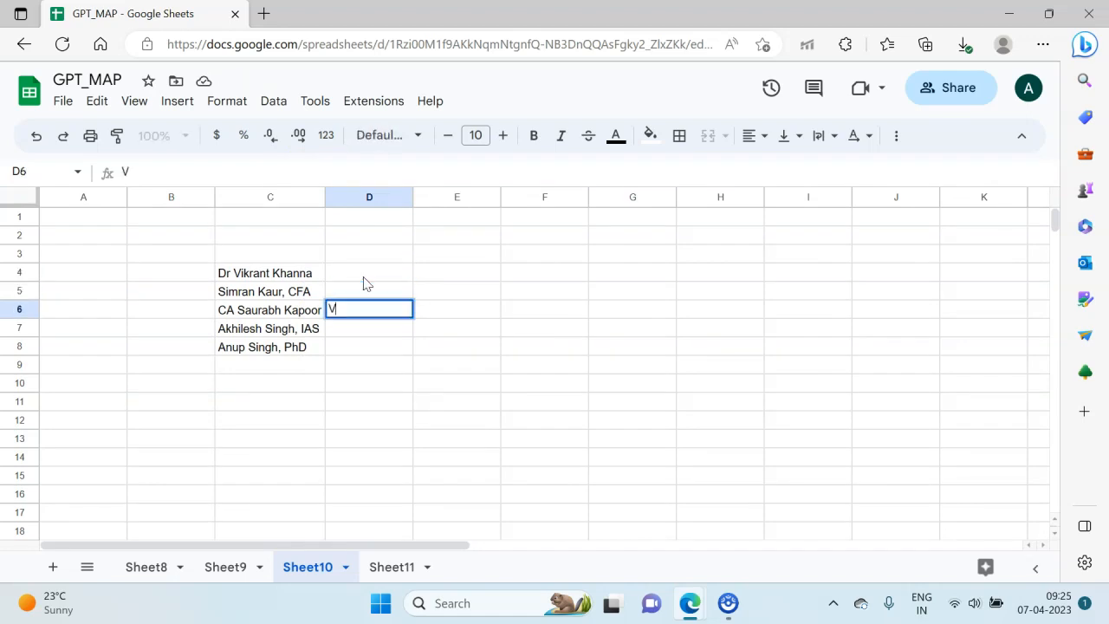
pyautogui.press('Return')
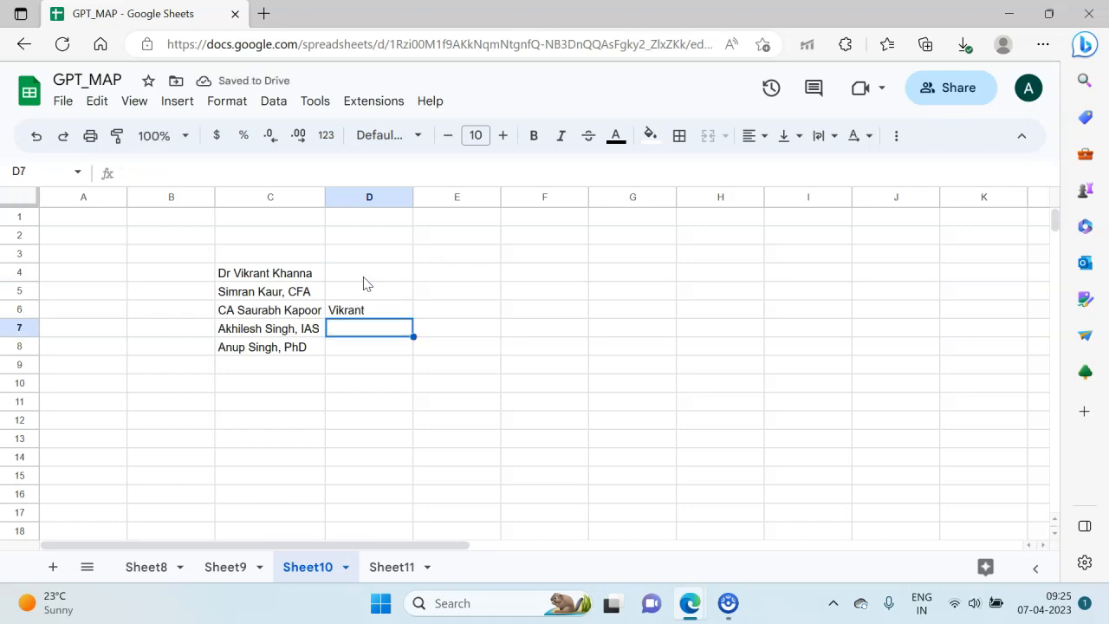
# Step: Enter the first name of the person in C8 into D4 and that of the person in C7 into D5
pyautogui.press('Up')
pyautogui.press('Up')
pyautogui.press('Up')
pyautogui.write('Anup')
pyautogui.press('BackSpace')
pyautogui.write('p')
pyautogui.press('Return')
pyautogui.write('Akhik')
pyautogui.press('BackSpace')
pyautogui.write('lesh')
pyautogui.press('Return')
# Step: Fill D6:D8 with the first names of the people listed in C4, C5 and C6, in that order
pyautogui.write('Vikrant')
pyautogui.press('Return')
pyautogui.write('Simran')
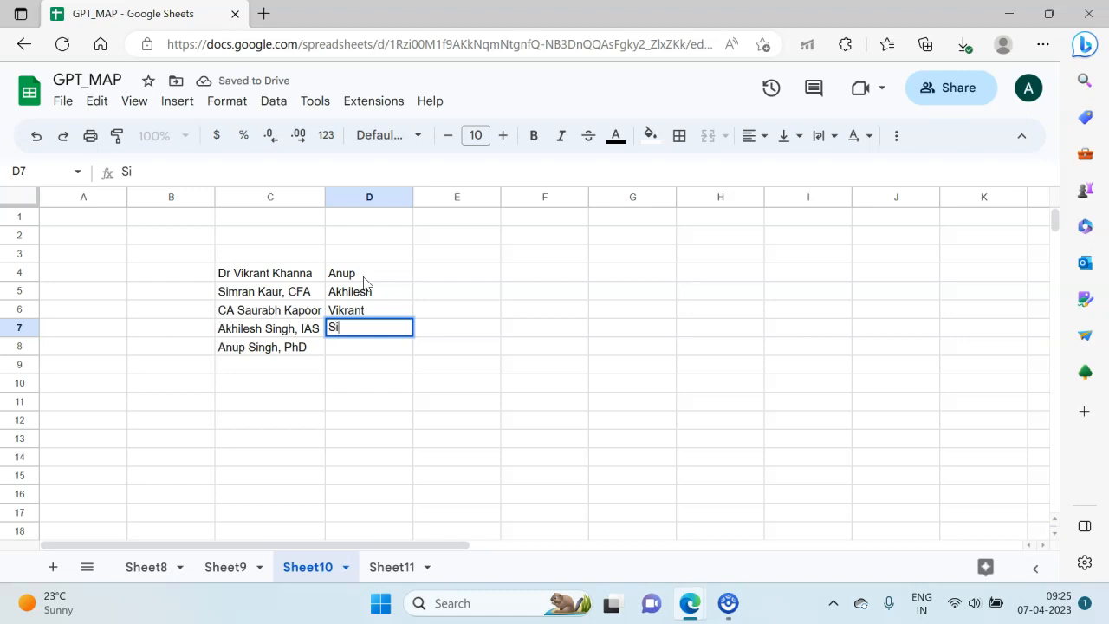
pyautogui.press('Return')
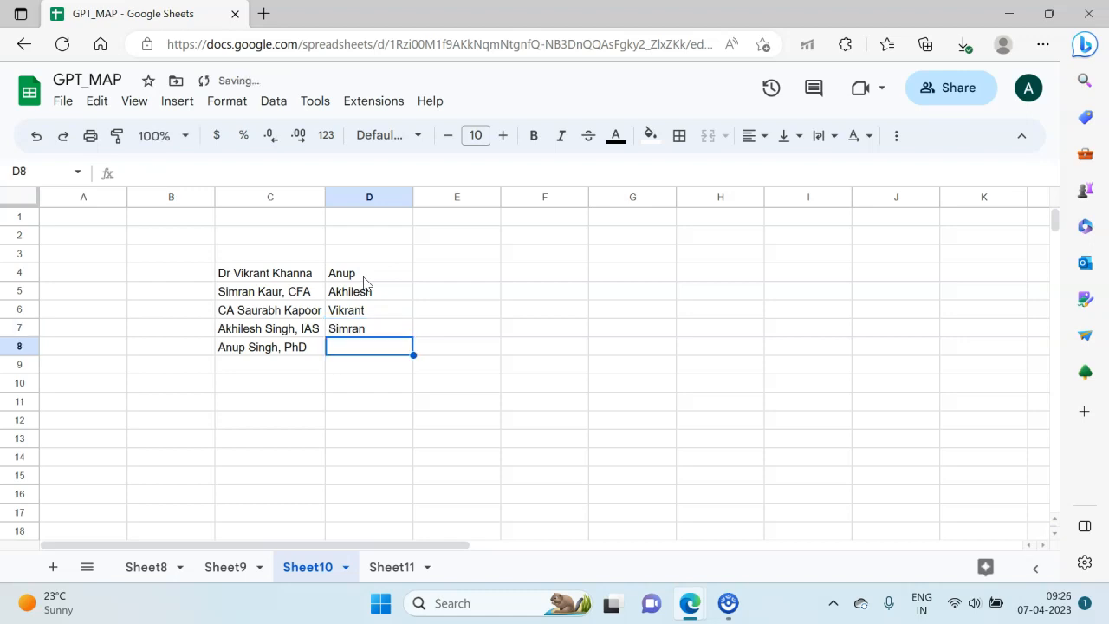
pyautogui.write('Saurabh')
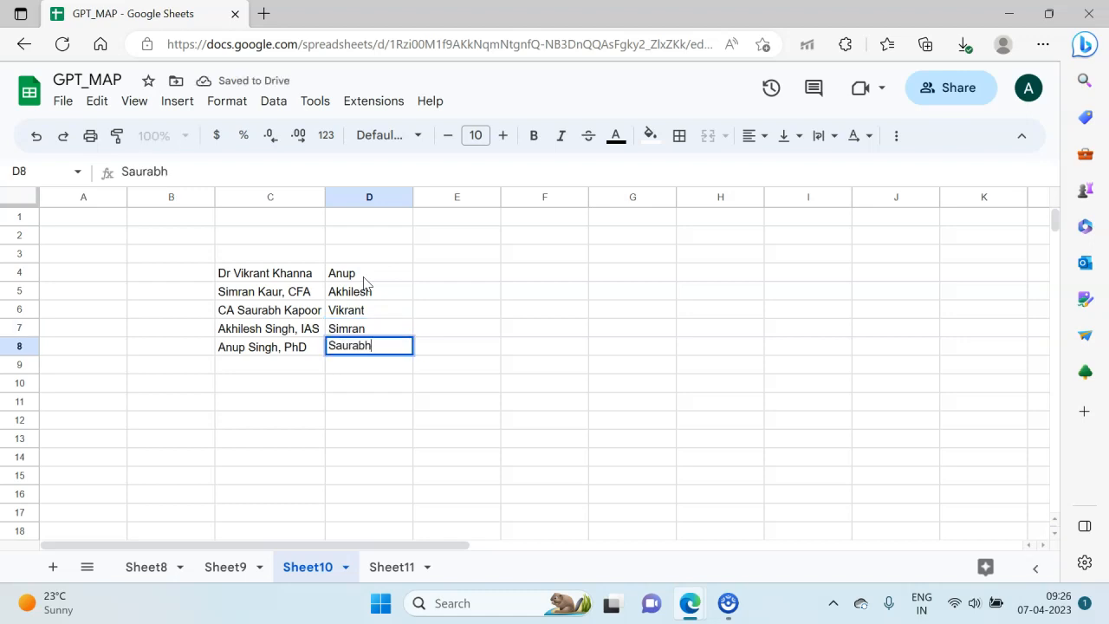
pyautogui.press('Return')
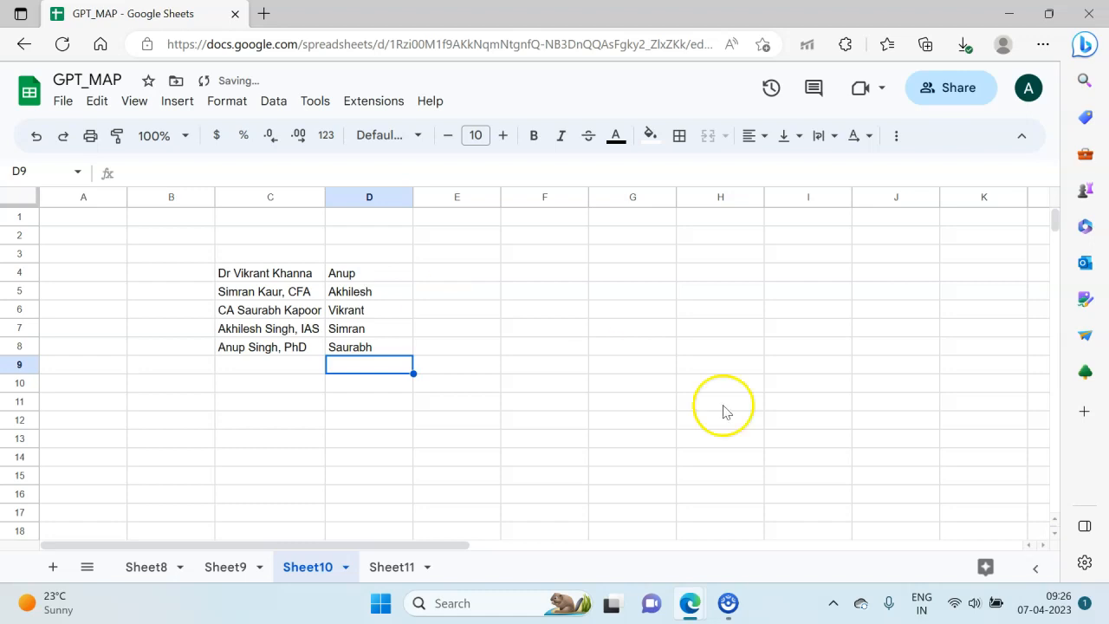
# Step: Compare the titled full names in C4:C8 with the shuffled first names in D4:D8
pyautogui.click(475, 278)
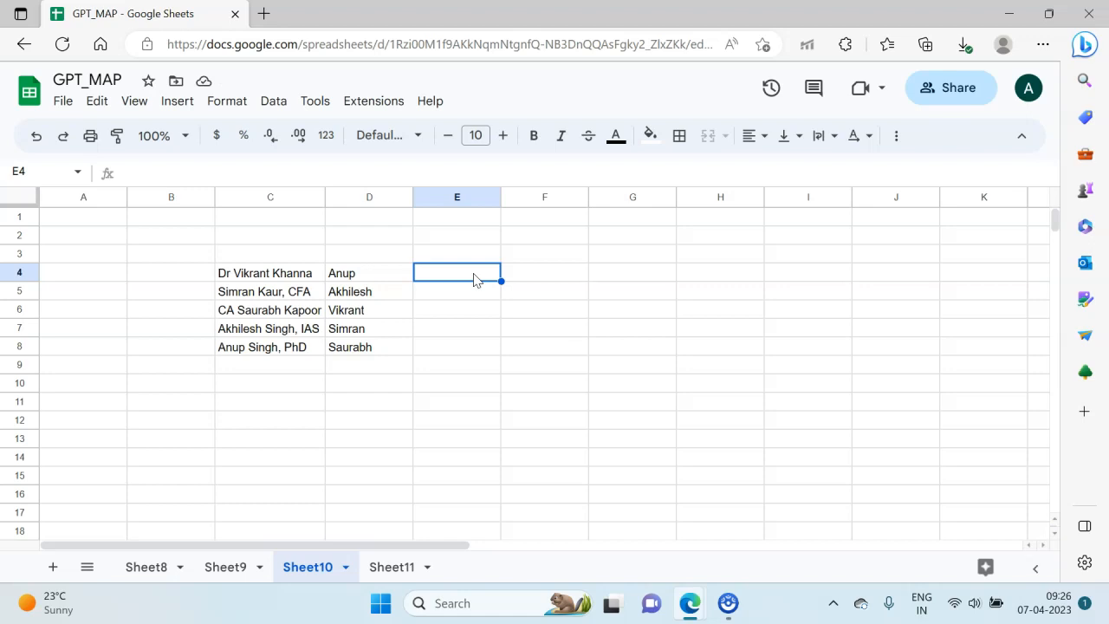
pyautogui.press('Left')
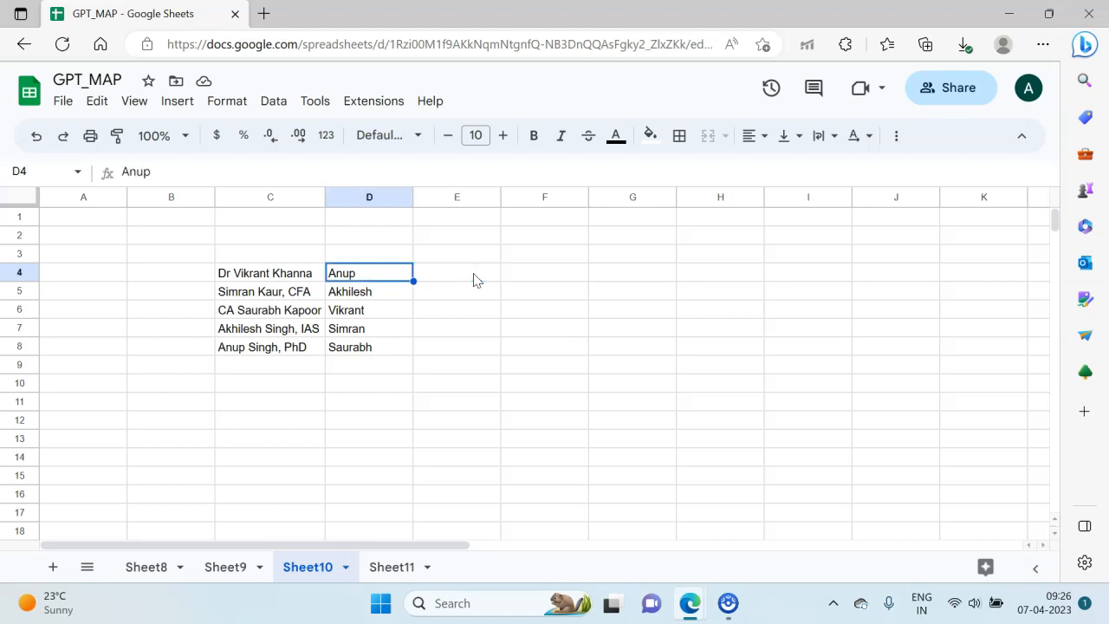
pyautogui.press('Down')
pyautogui.press('Down')
pyautogui.press('Down')
pyautogui.press('Down')
pyautogui.press('Up')
pyautogui.press('Up')
pyautogui.press('Up')
pyautogui.press('Up')
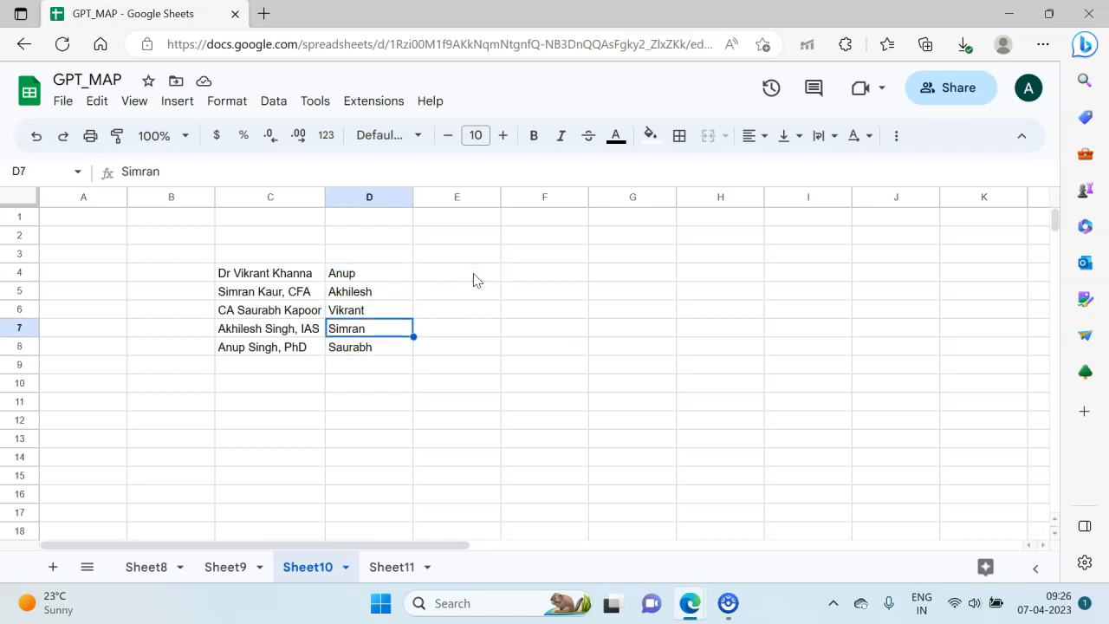
pyautogui.press('Left')
pyautogui.press('Right')
pyautogui.press('Left')
pyautogui.press('Right')
pyautogui.press('Down')
pyautogui.press('Down')
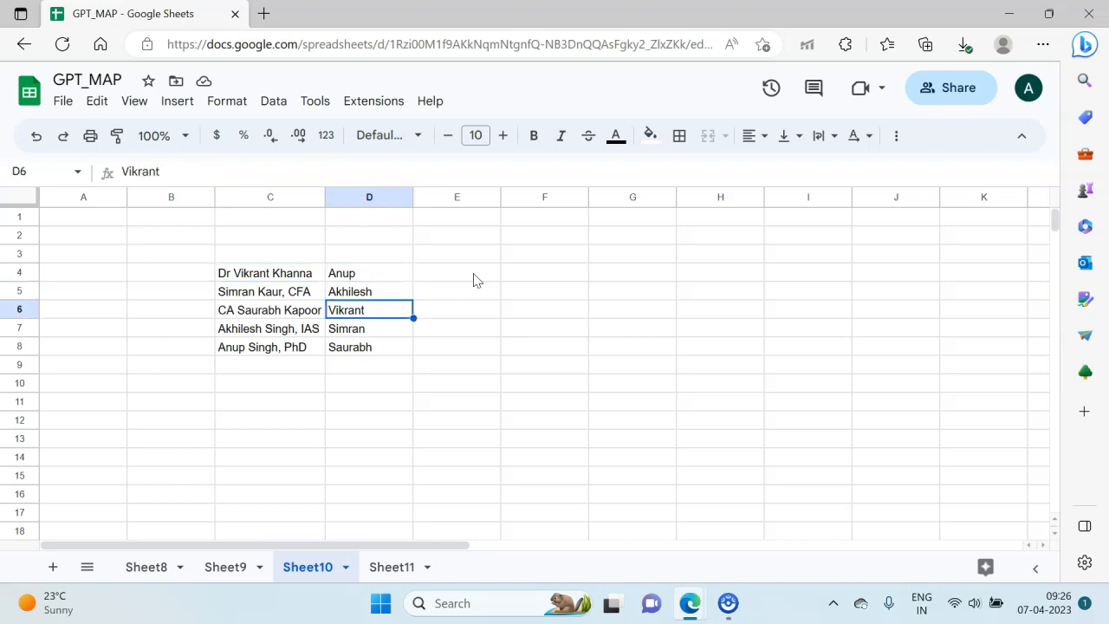
pyautogui.press('Right')
pyautogui.press('Up')
pyautogui.press('Up')
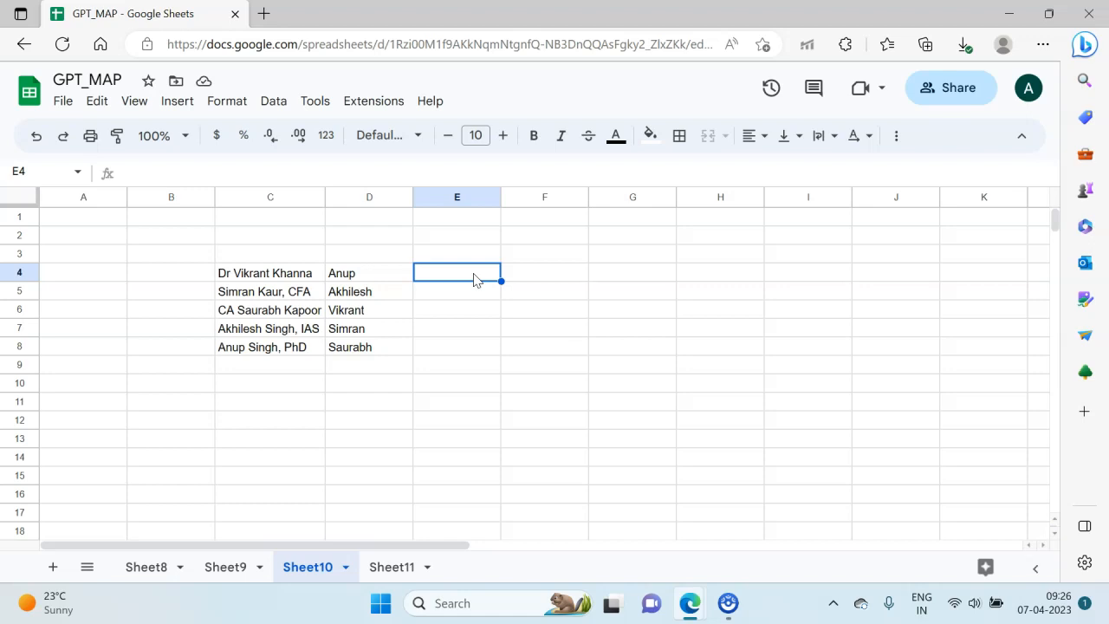
pyautogui.write('=gp')
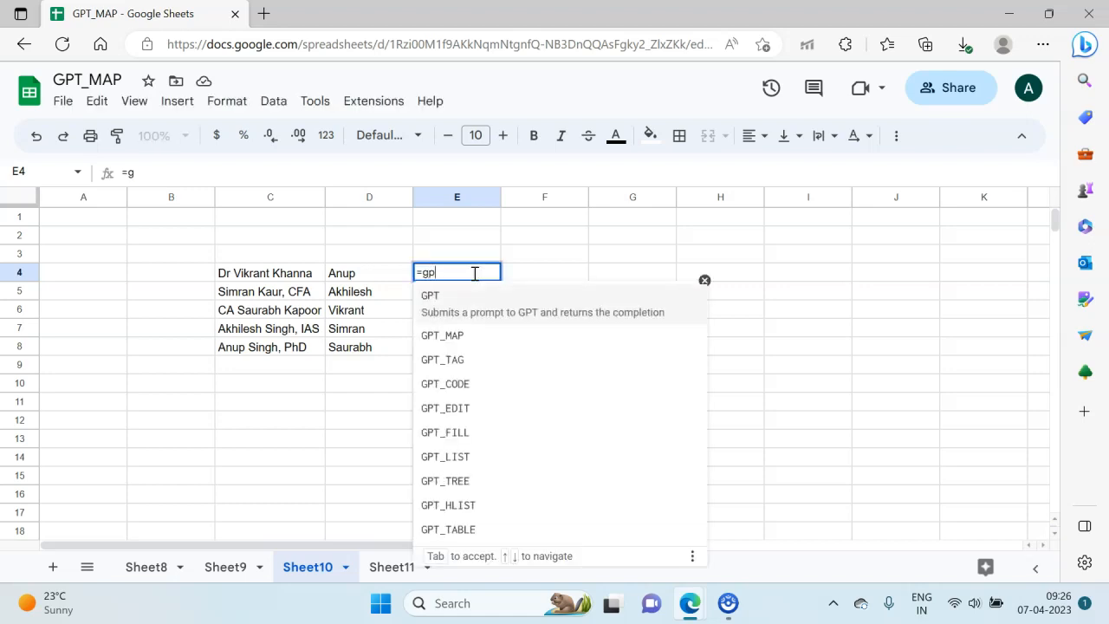
pyautogui.write('t_ma')
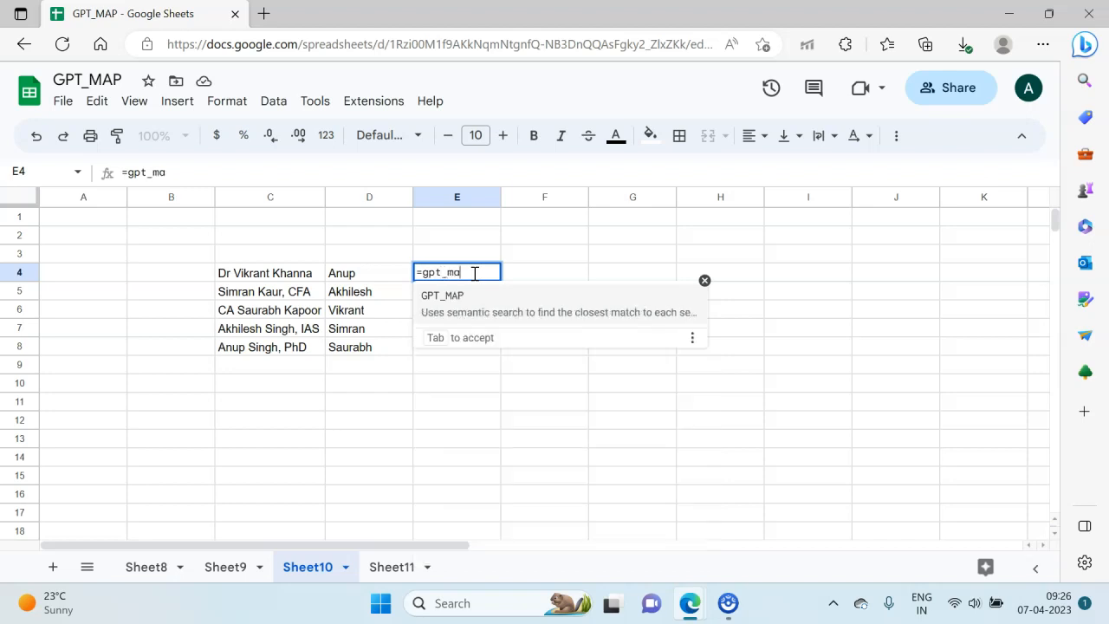
pyautogui.write('p(')
pyautogui.press('BackSpace')
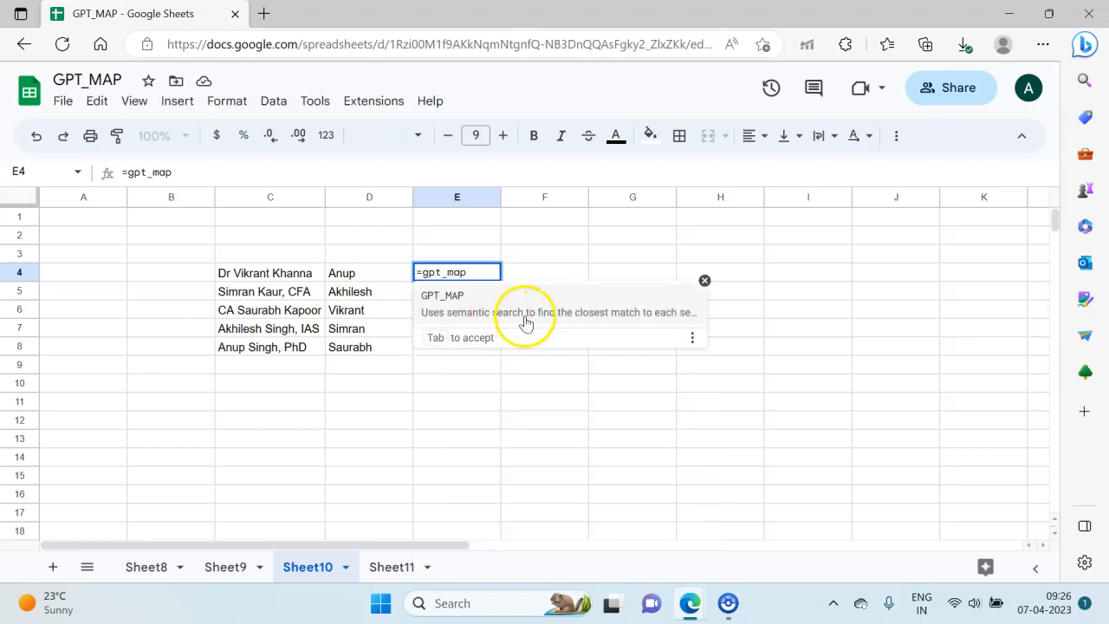
pyautogui.doubleClick(619, 317)
pyautogui.press('Escape')
pyautogui.click(464, 285)
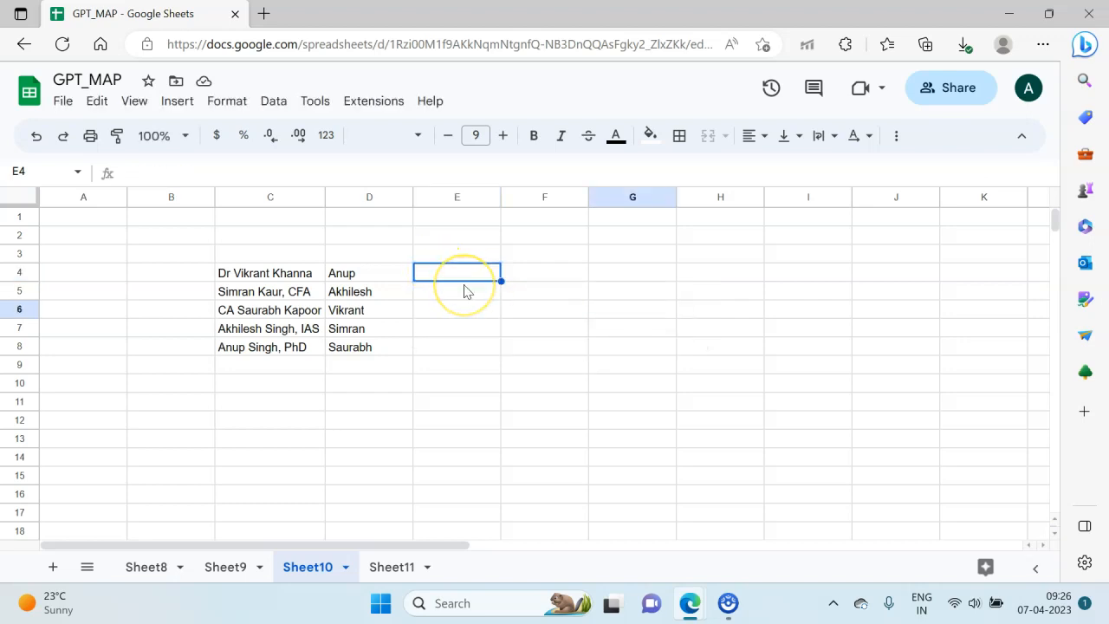
# Step: Start a GPT_MAP formula in E4 and expand the help describing its arguments
pyautogui.write('=gpt t')
pyautogui.press('BackSpace')
pyautogui.press('BackSpace')
pyautogui.write('_map')
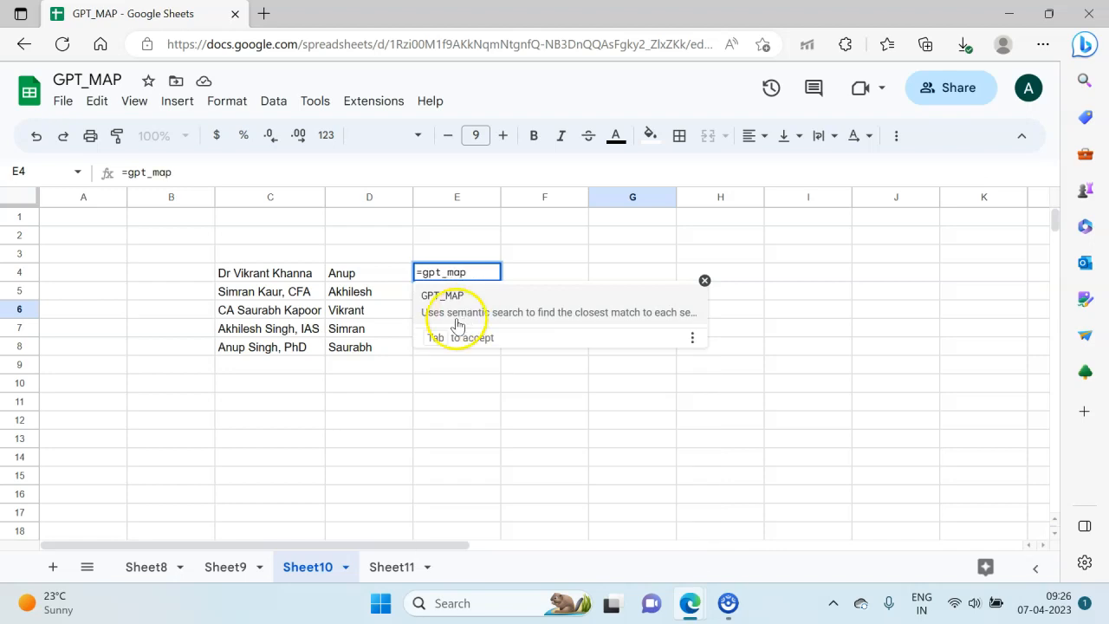
pyautogui.click(499, 310)
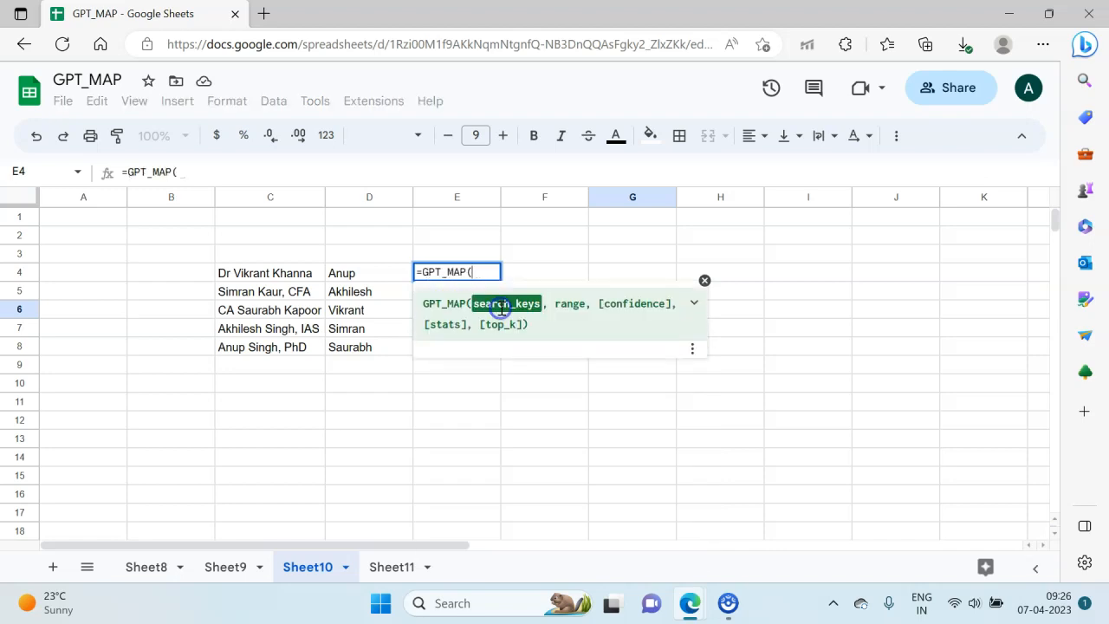
pyautogui.click(693, 308)
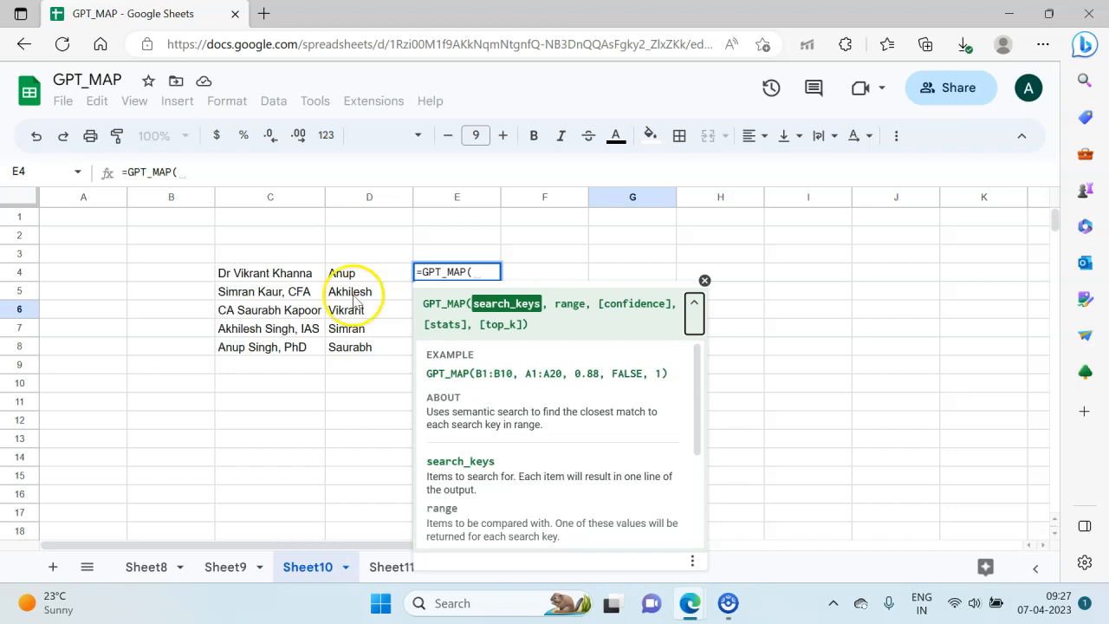
# Step: Set C4:C8 as the search keys of the GPT_MAP formula in E4
pyautogui.click(271, 274)
pyautogui.press('BackSpace')
pyautogui.press('BackSpace')
pyautogui.press('BackSpace')
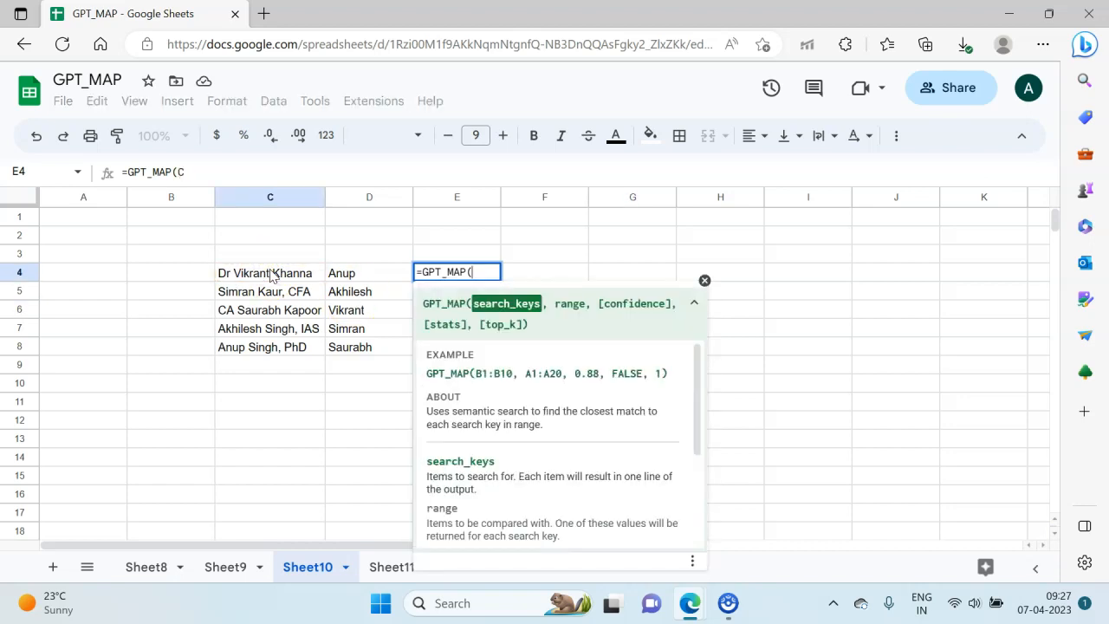
pyautogui.write('(')
pyautogui.click(292, 279)
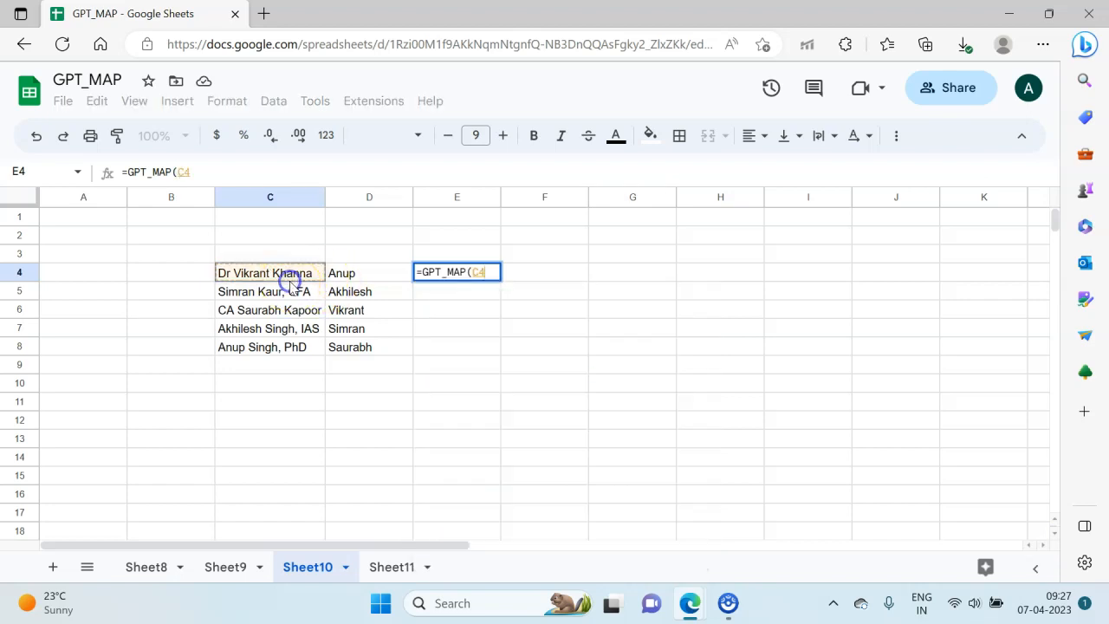
pyautogui.hotkey('shift', 'Down')
pyautogui.hotkey('shift', 'Down')
pyautogui.hotkey('shift', 'Down')
pyautogui.hotkey('shift', 'Down')
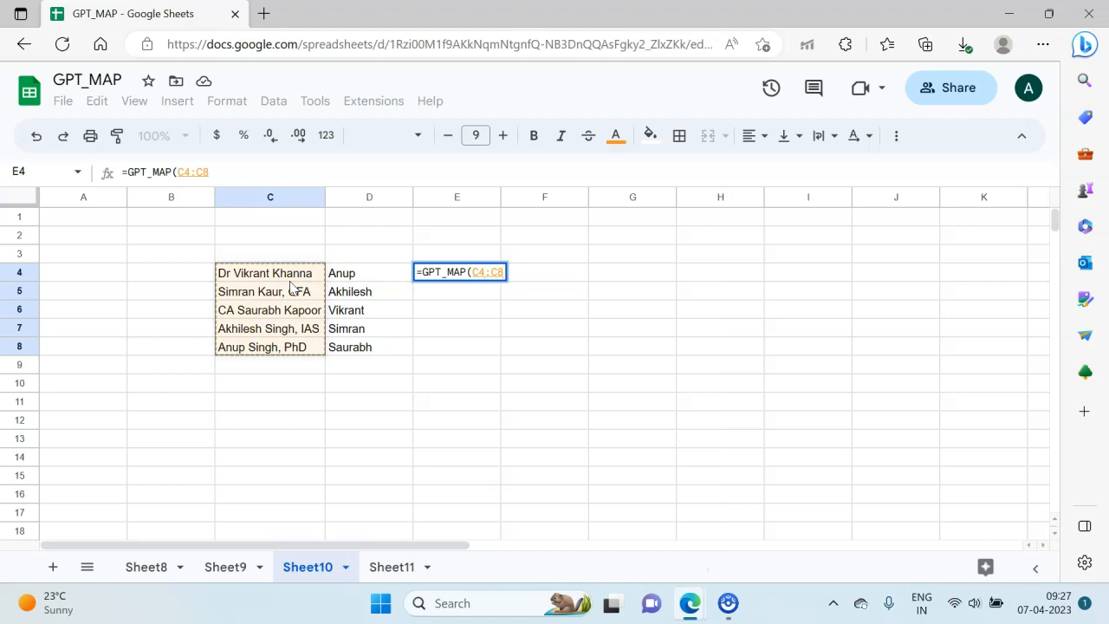
# Step: Add D4:D8 as the comparison range and enter the formula =GPT_MAP(C4:C8,D4:D8) in E4
pyautogui.write(',')
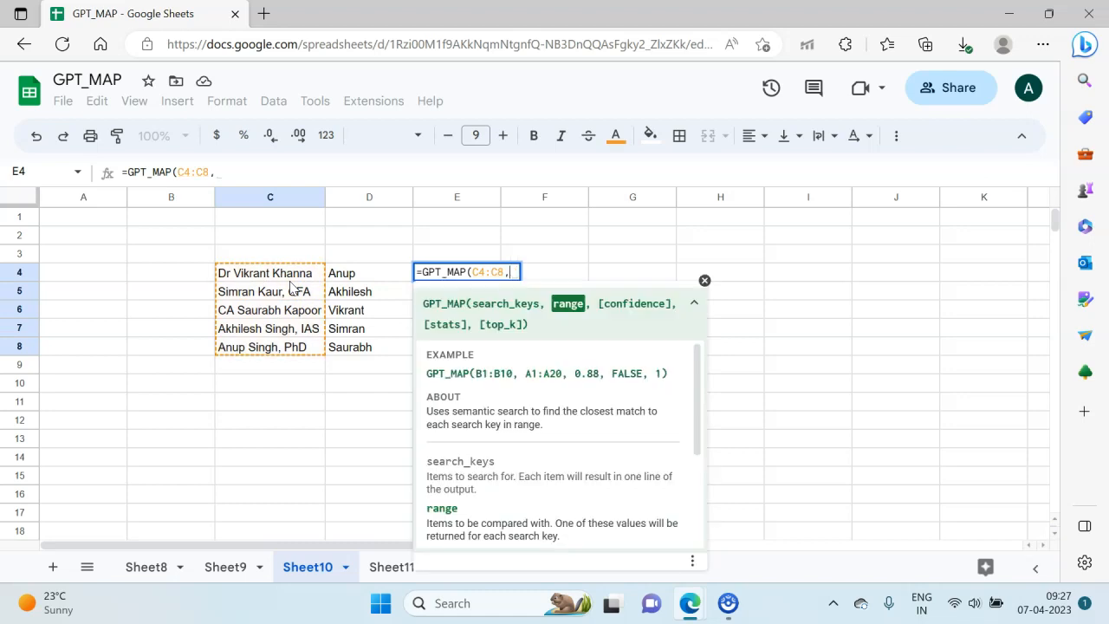
pyautogui.click(395, 274)
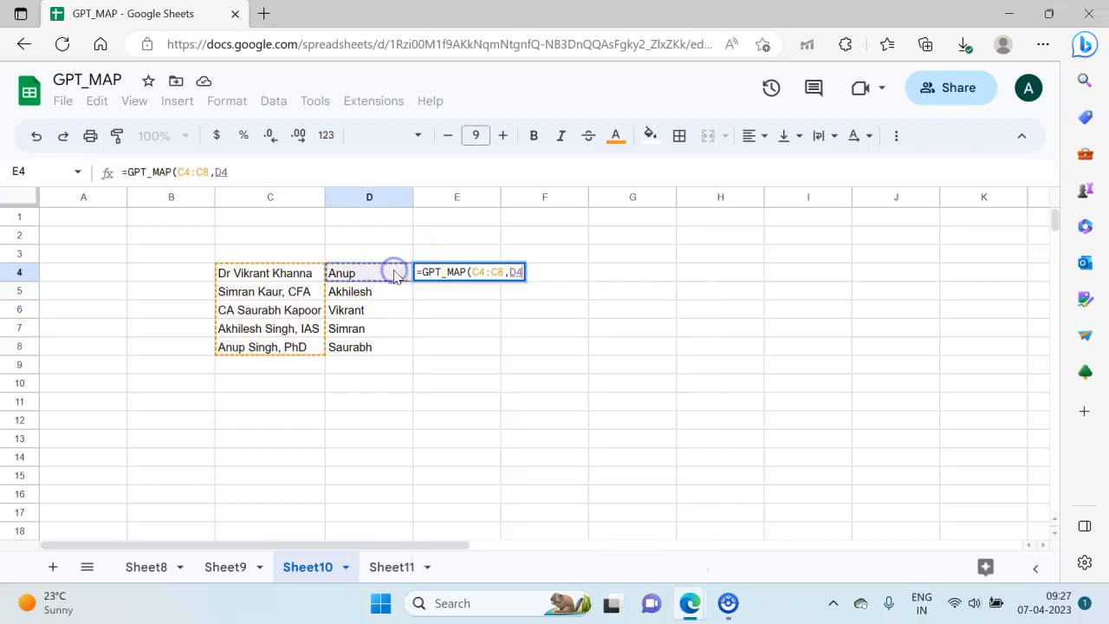
pyautogui.hotkey('shift', 'Down')
pyautogui.hotkey('shift', 'Down')
pyautogui.hotkey('shift', 'Down')
pyautogui.hotkey('shift', 'Down')
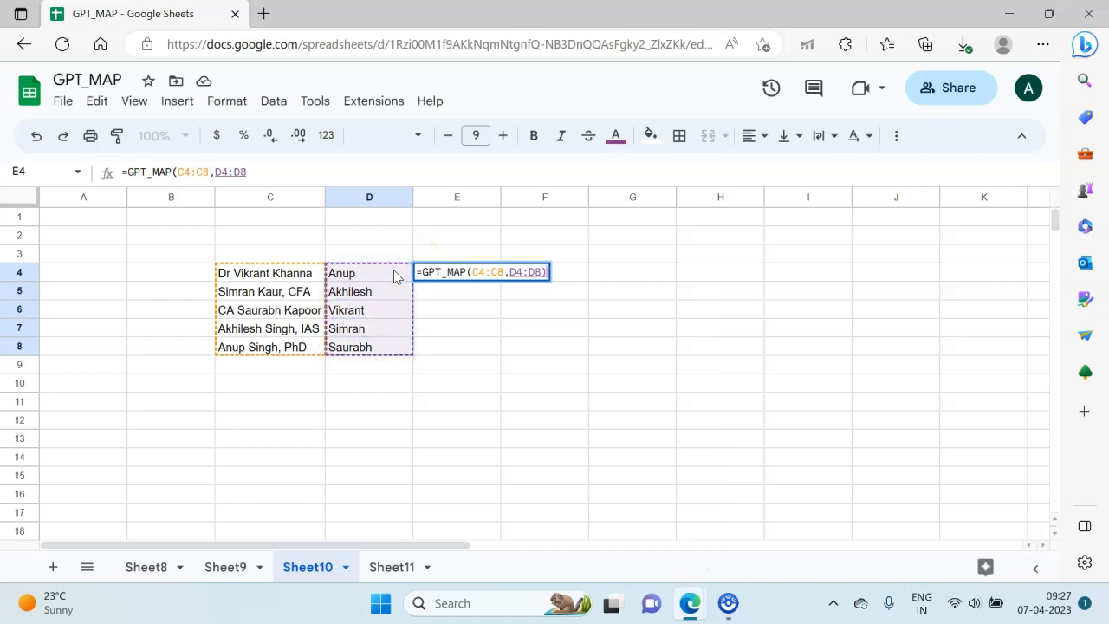
pyautogui.write(')')
pyautogui.press('Return')
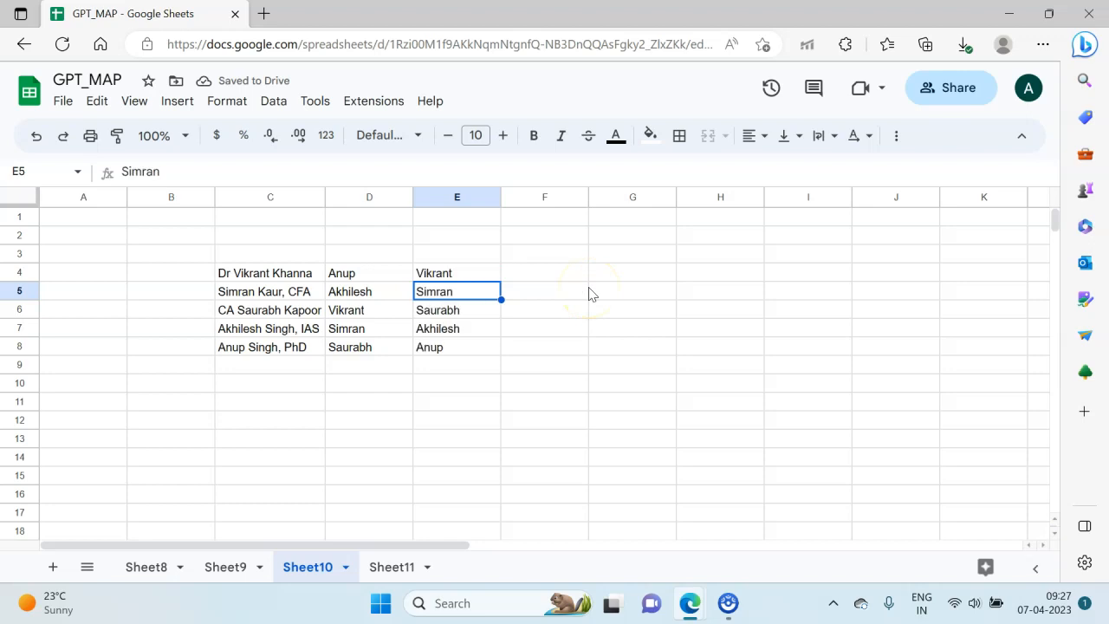
# Step: Check each full name in C4:C8 against its match in E4:E8 and review the ranges used by the formula in E4
pyautogui.press('Up')
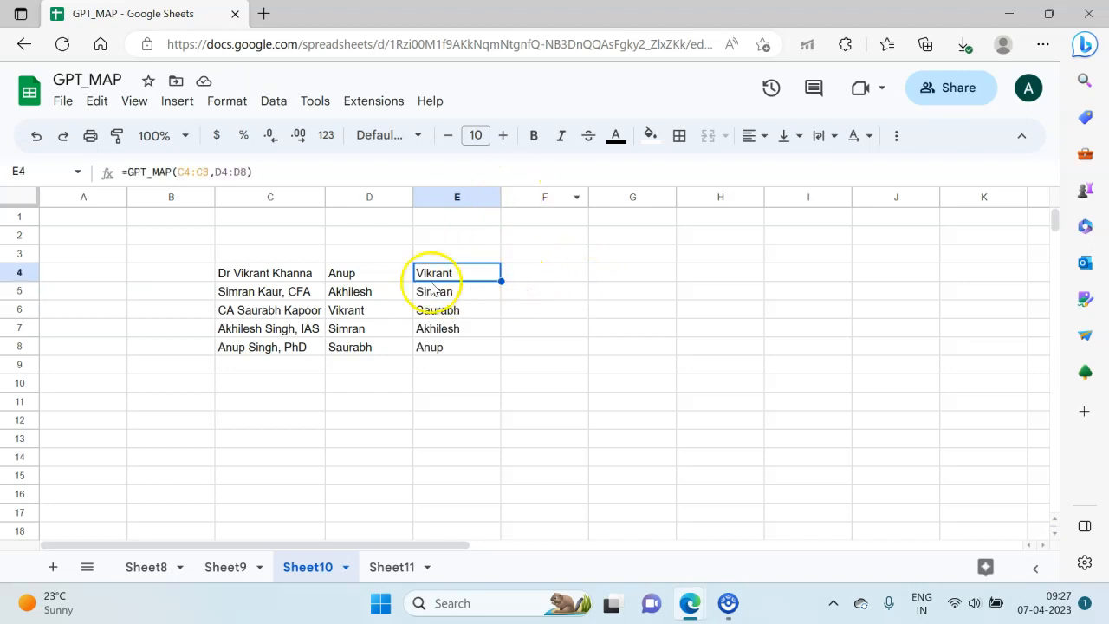
pyautogui.click(303, 276)
pyautogui.click(458, 272)
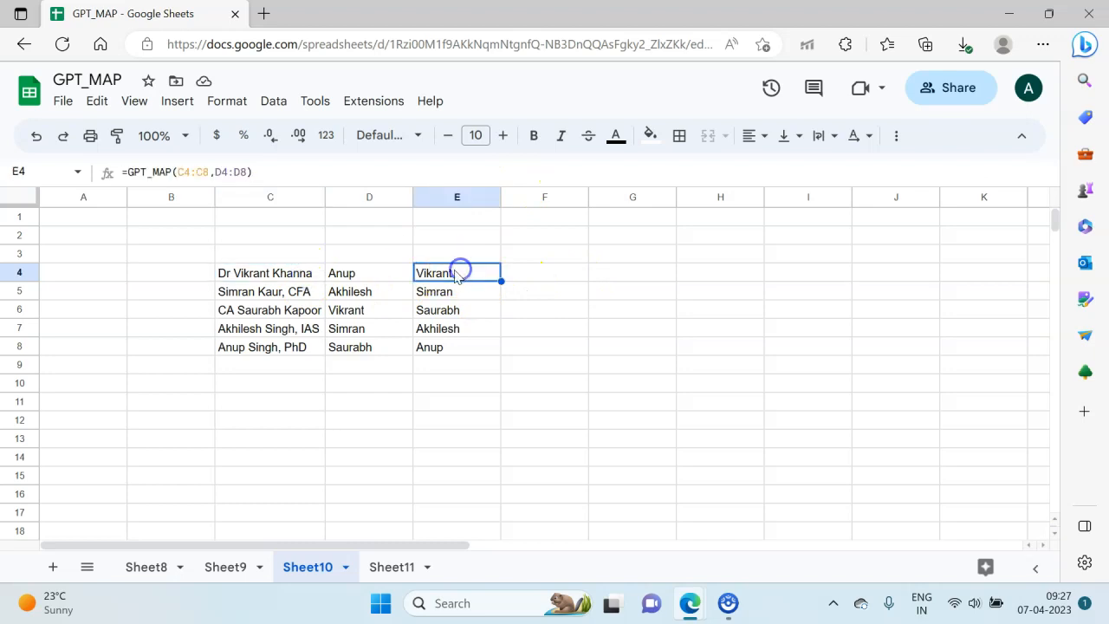
pyautogui.click(271, 291)
pyautogui.click(431, 289)
pyautogui.click(289, 310)
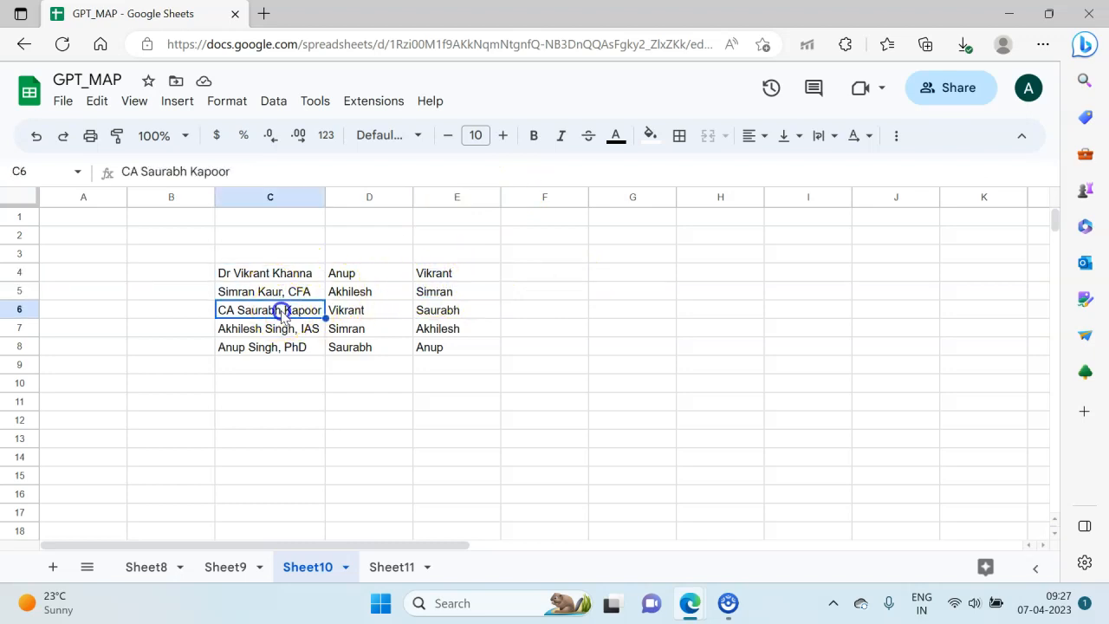
pyautogui.click(448, 310)
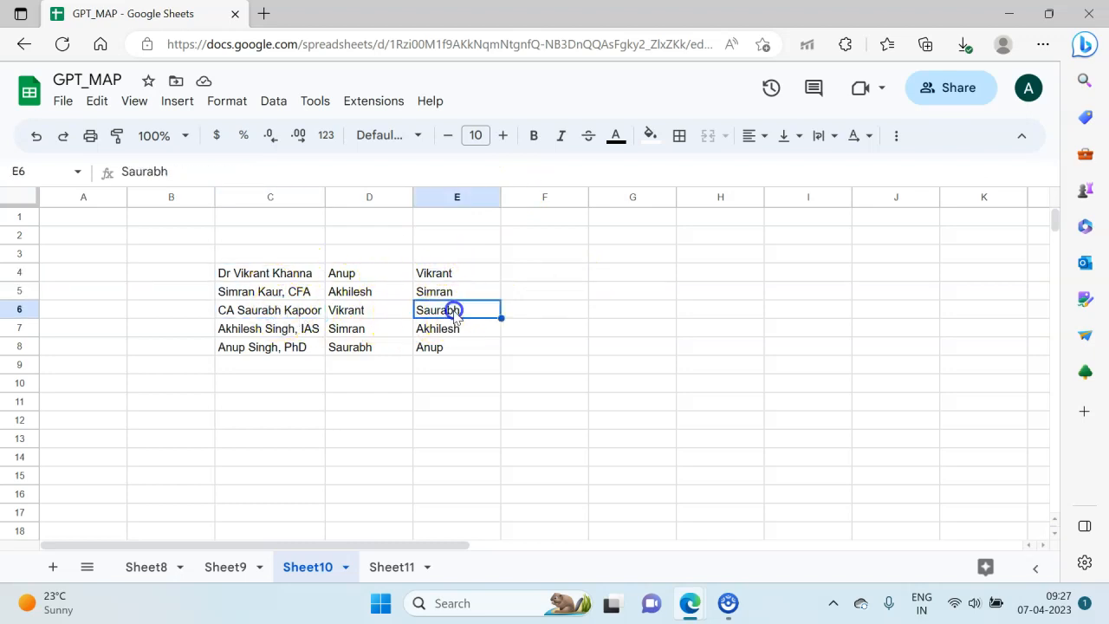
pyautogui.click(279, 328)
pyautogui.click(452, 327)
pyautogui.click(300, 347)
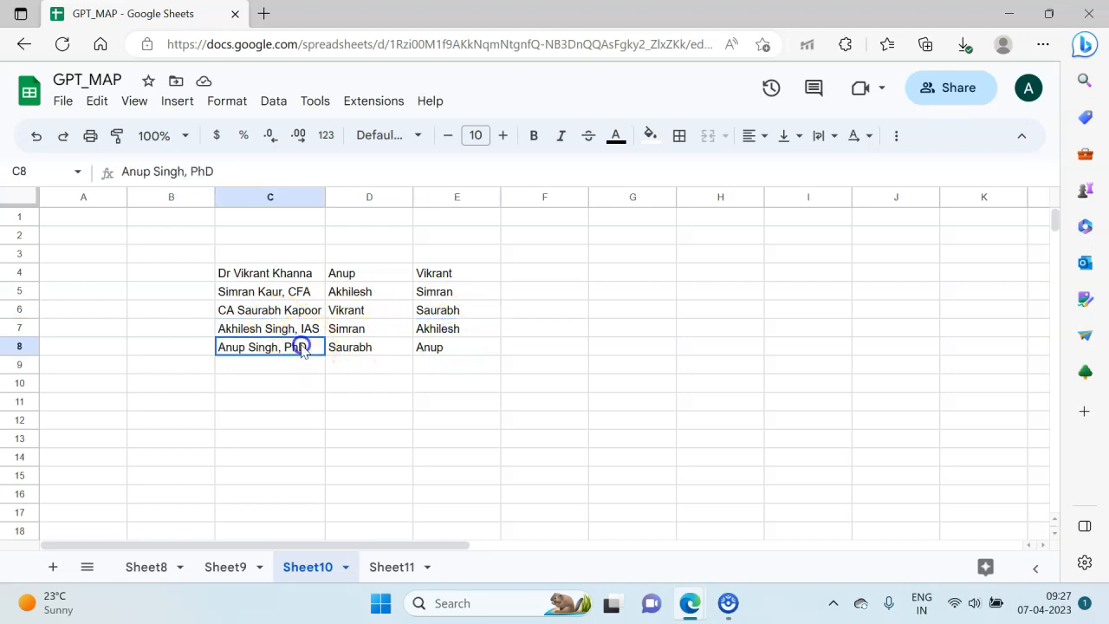
pyautogui.click(429, 347)
pyautogui.click(440, 268)
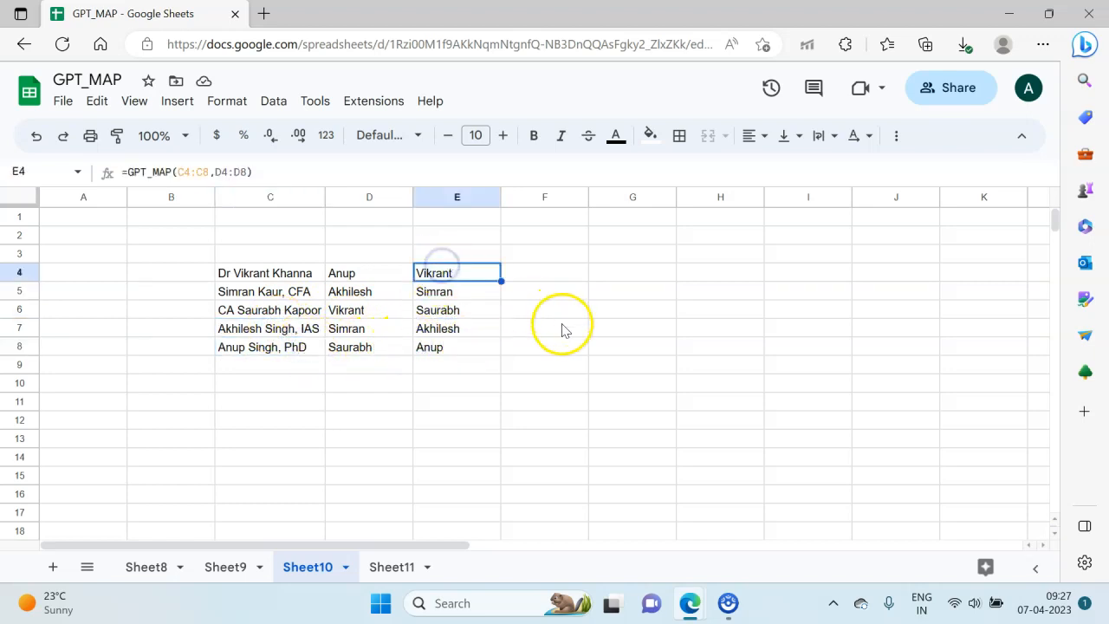
pyautogui.press('F2')
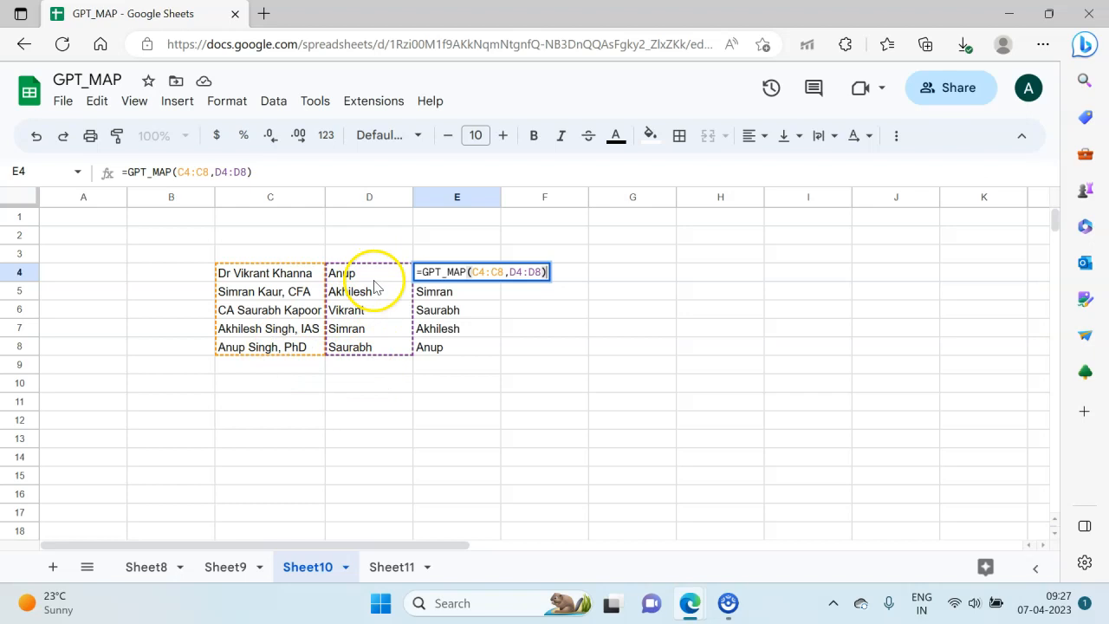
pyautogui.press('Return')
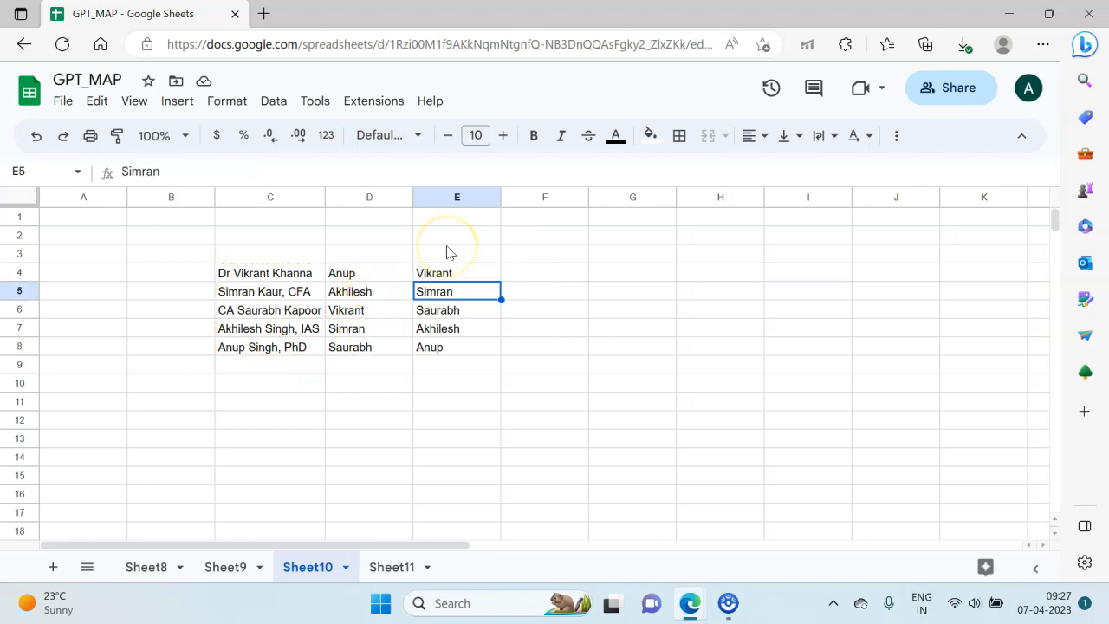
# Step: Start a second GPT_MAP formula in F4 with C4:C8 as the search keys
pyautogui.press('Right')
pyautogui.press('Up')
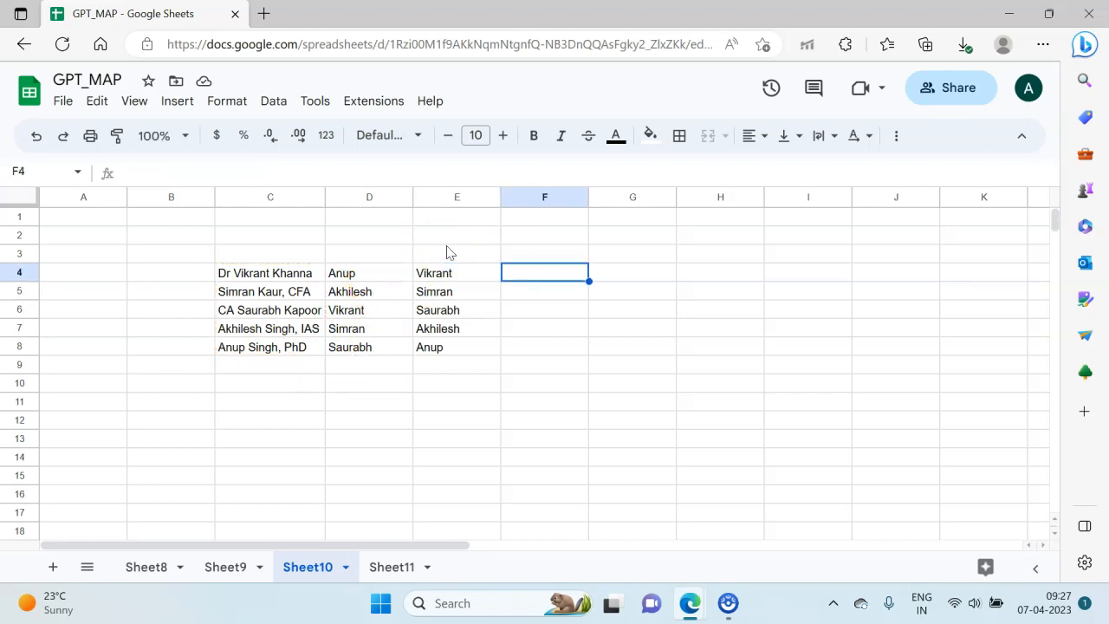
pyautogui.write('=')
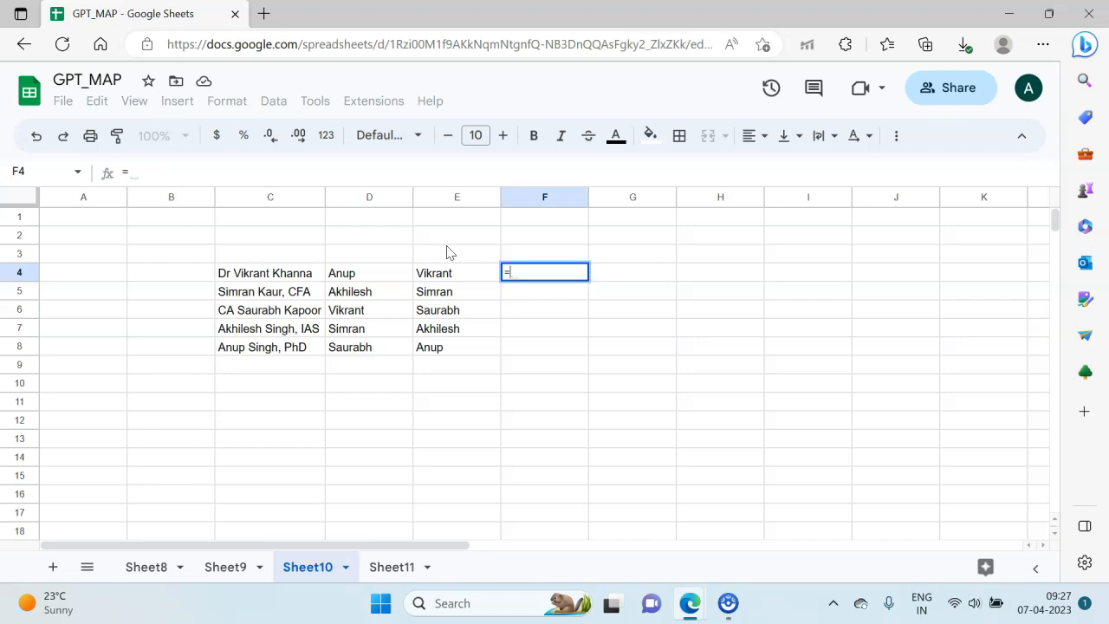
pyautogui.write('gpt')
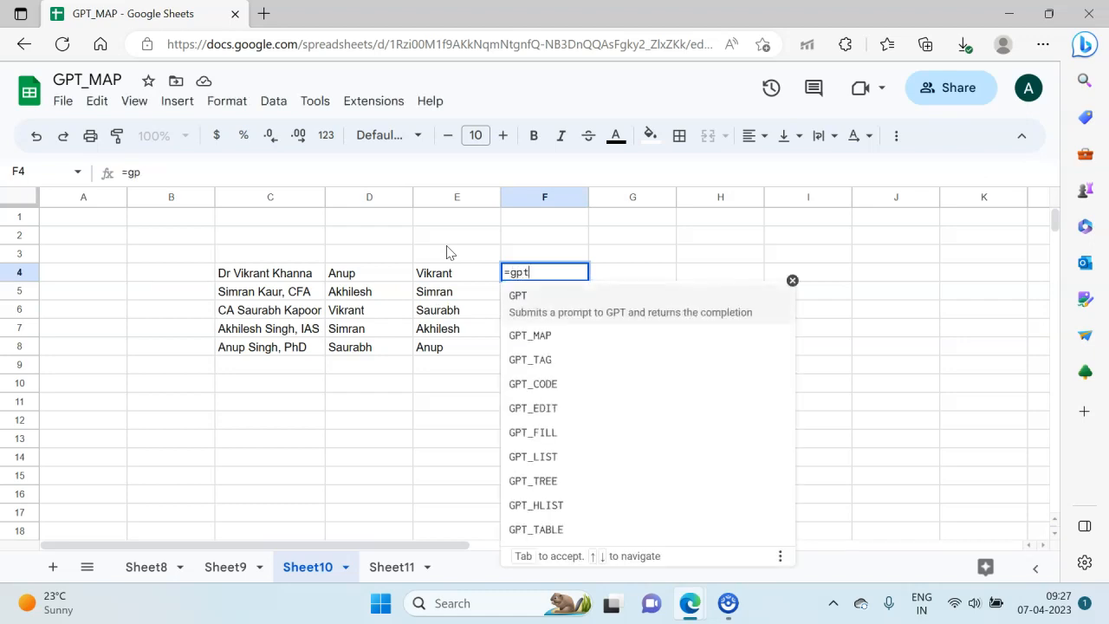
pyautogui.write('_map(')
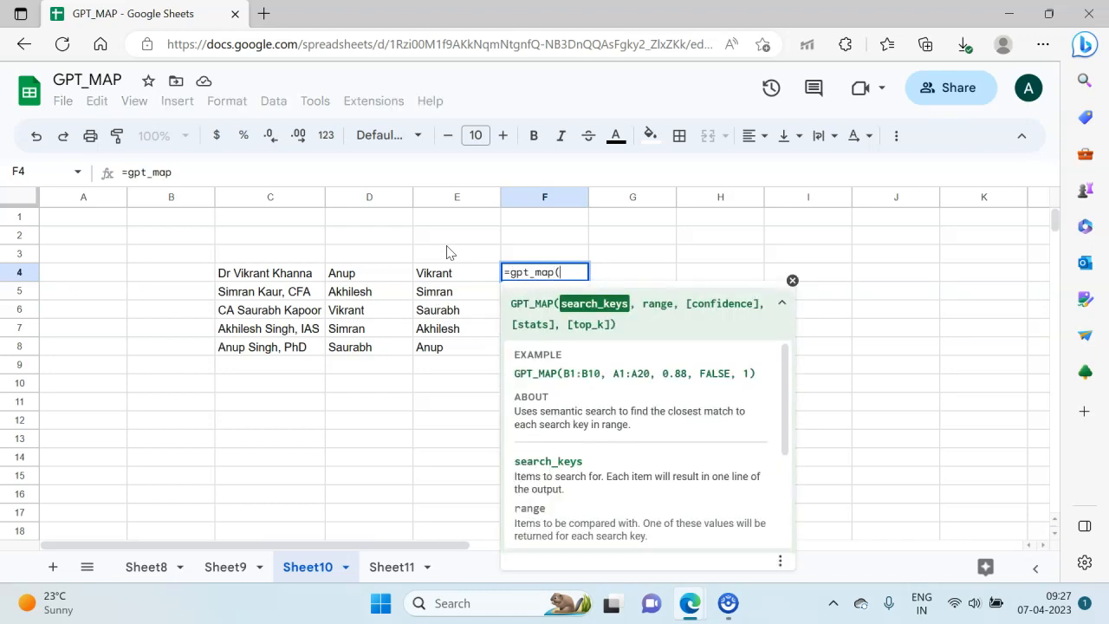
pyautogui.click(271, 273)
pyautogui.hotkey('shift', 'Down')
pyautogui.hotkey('shift', 'Down')
pyautogui.hotkey('shift', 'Down')
pyautogui.hotkey('shift', 'Down')
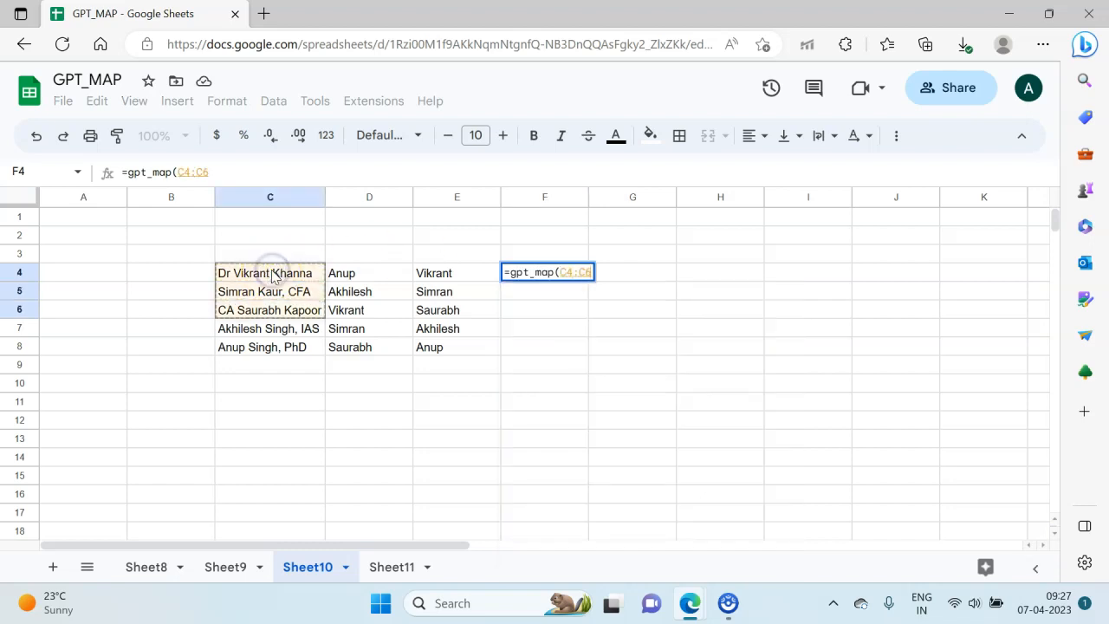
# Step: Set D4:D8 as the comparison range of the GPT_MAP formula in F4
pyautogui.write(',')
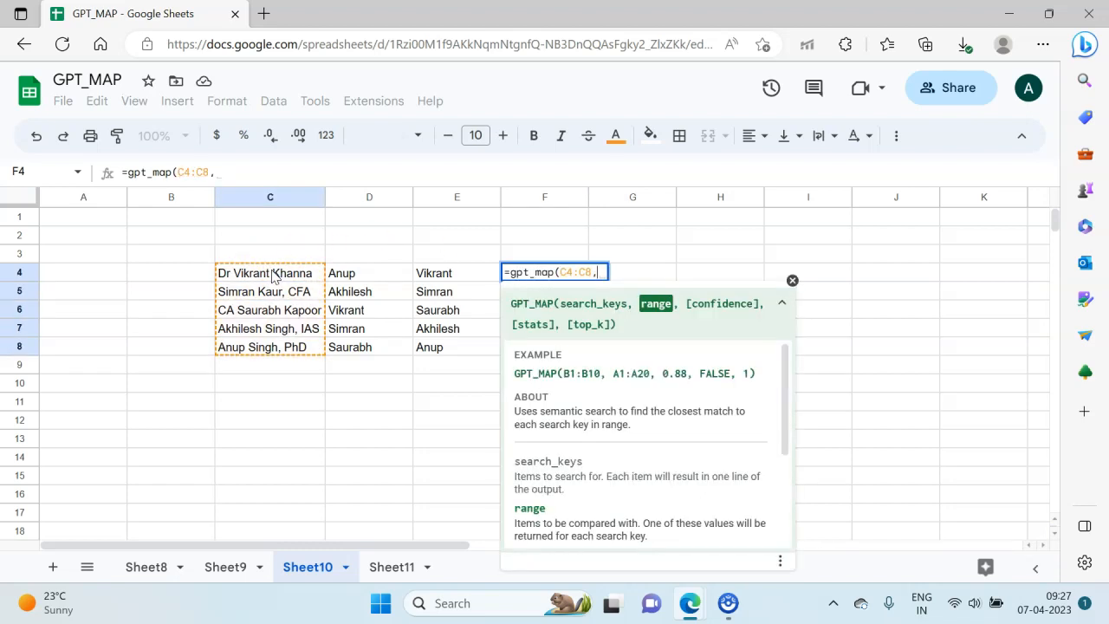
pyautogui.click(346, 272)
pyautogui.hotkey('shift', 'Down')
pyautogui.hotkey('shift', 'Down')
pyautogui.hotkey('shift', 'Down')
pyautogui.hotkey('shift', 'Down')
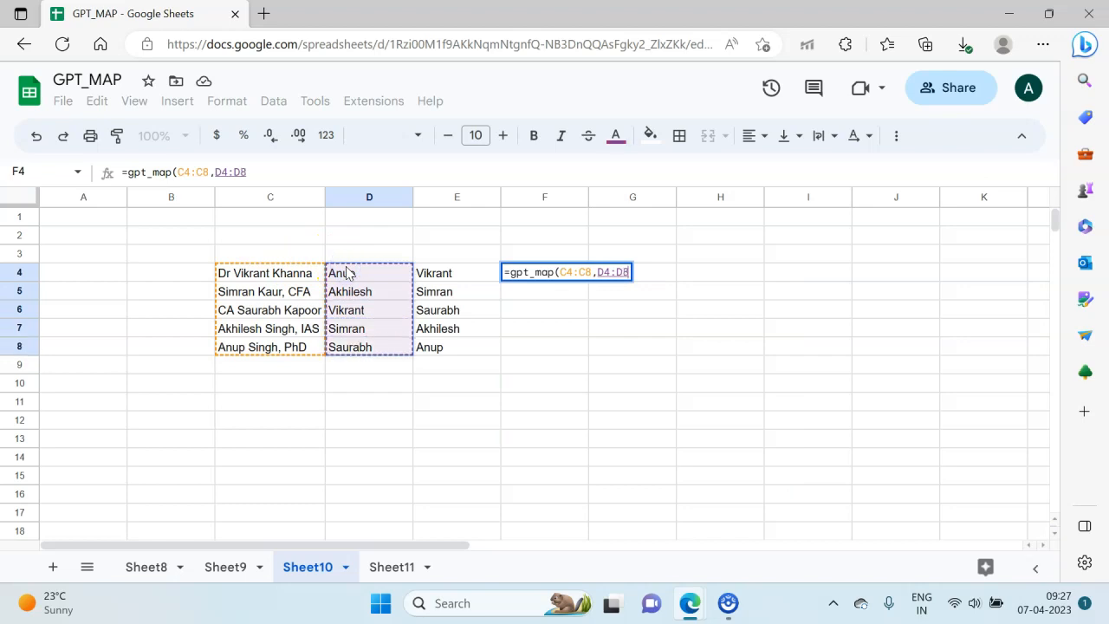
# Step: Leave the confidence argument empty, set stats to true and enter the formula =gpt_map(C4:C8,D4:D8,,true) in F4
pyautogui.write(',')
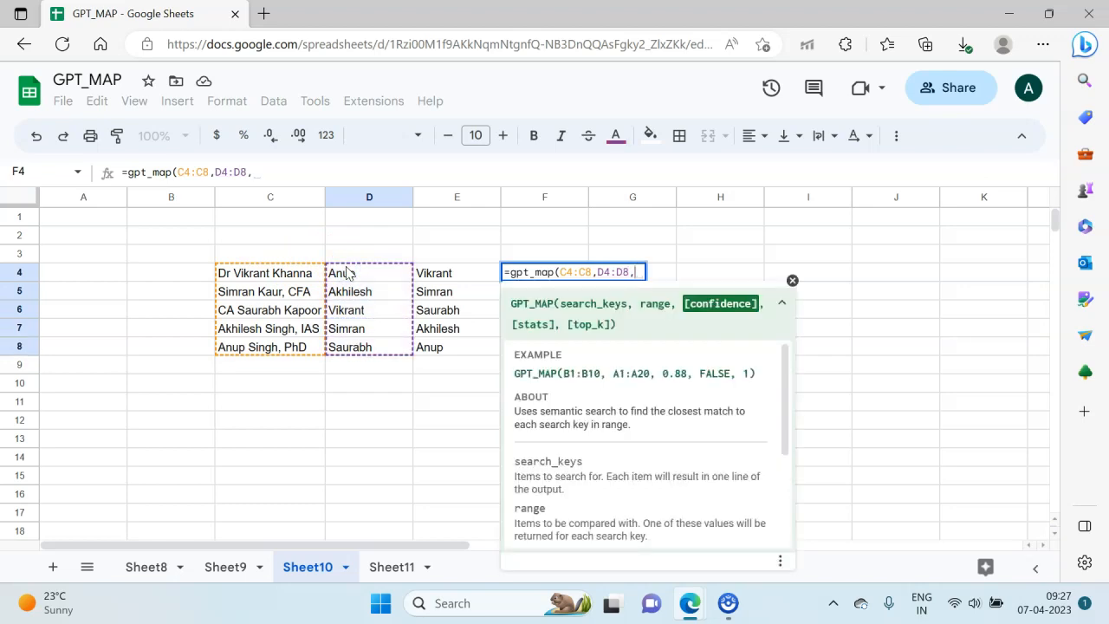
pyautogui.write(',')
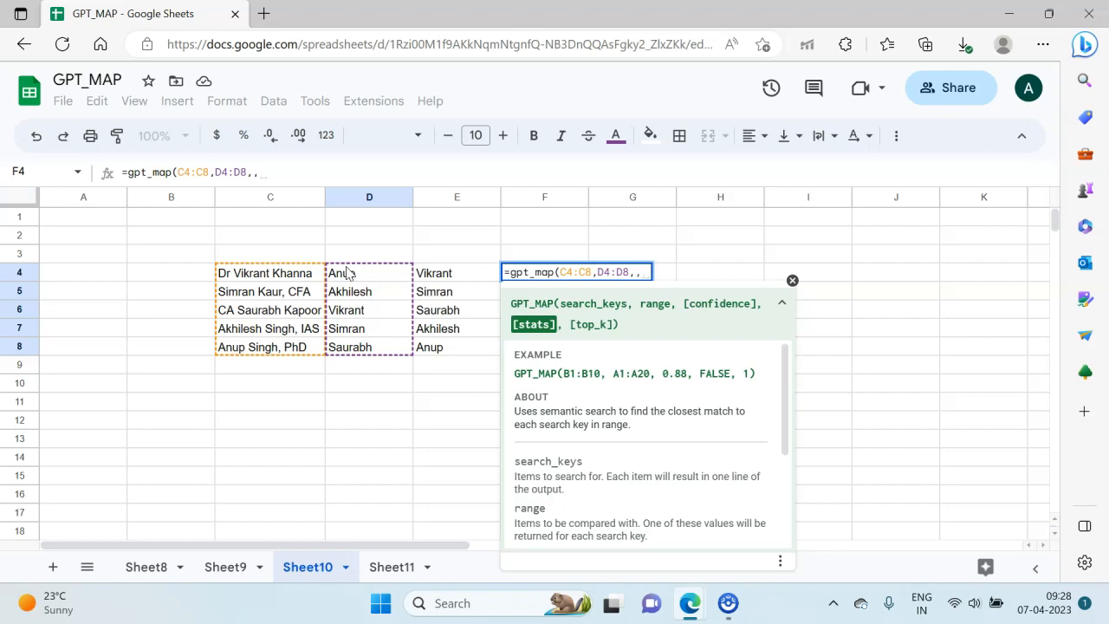
pyautogui.write('true')
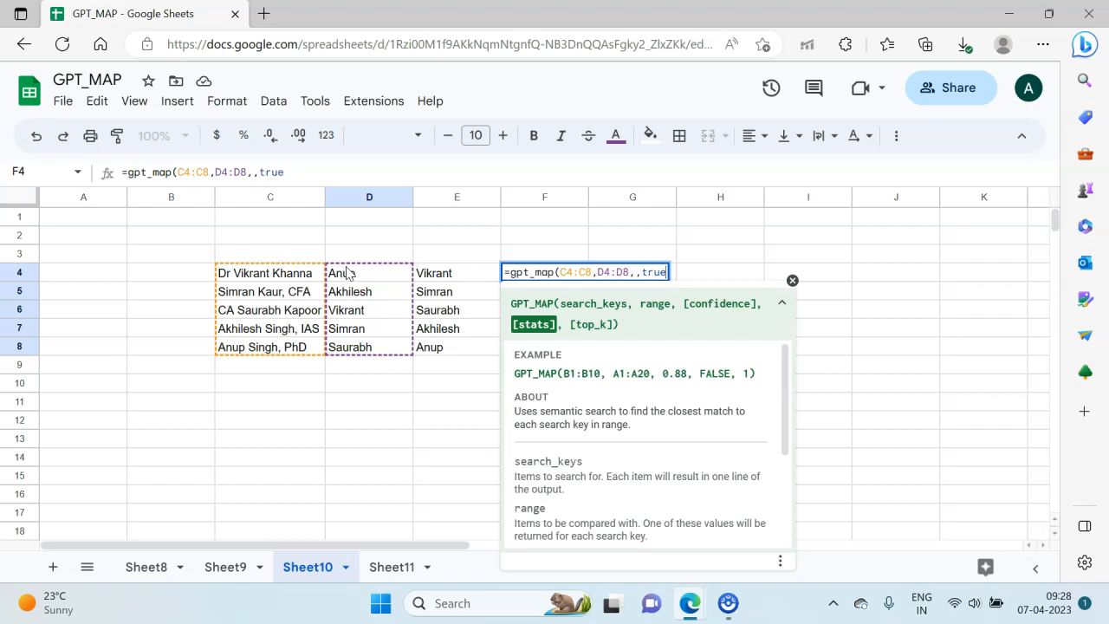
pyautogui.write(')')
pyautogui.press('Return')
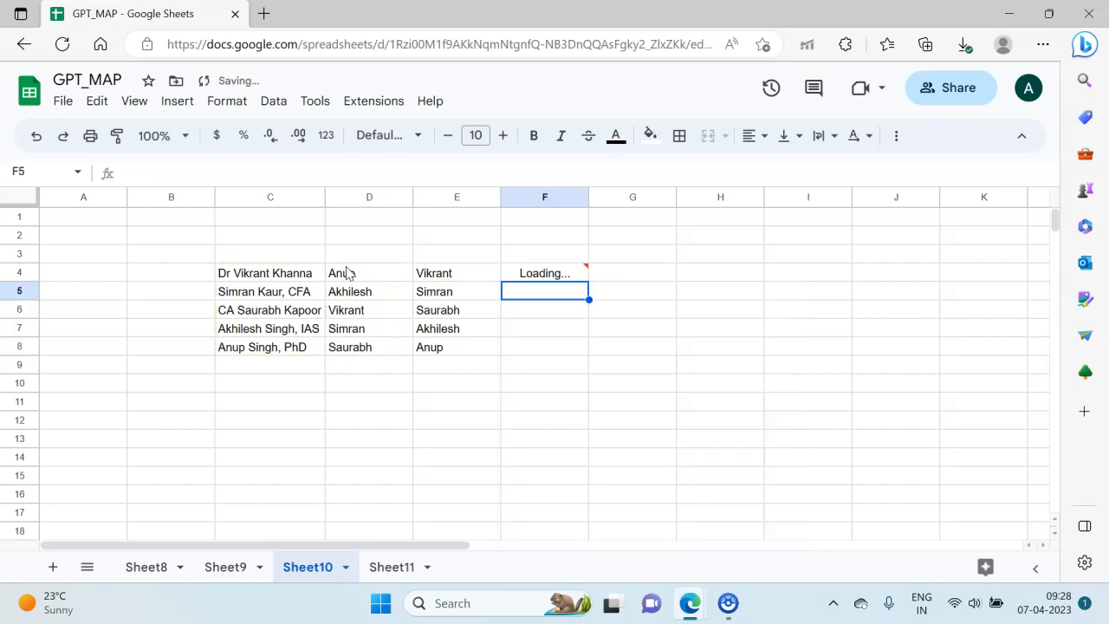
# Step: Review the matches in column F and the scores in column G, comparing the formulas in E4 and F4
pyautogui.click(638, 279)
pyautogui.click(545, 252)
pyautogui.click(545, 267)
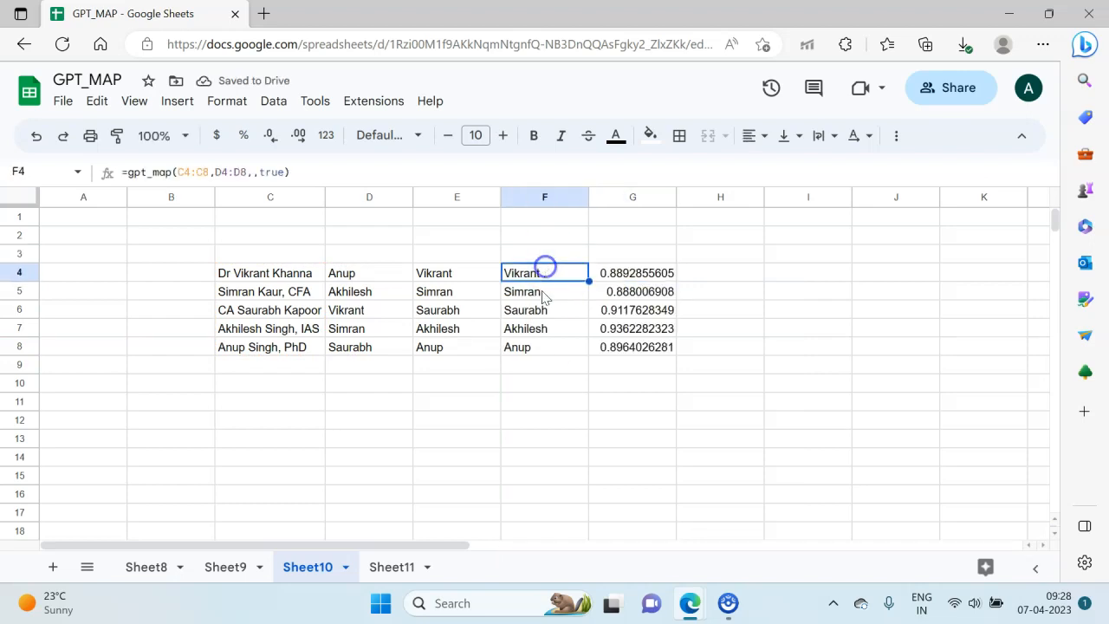
pyautogui.click(650, 274)
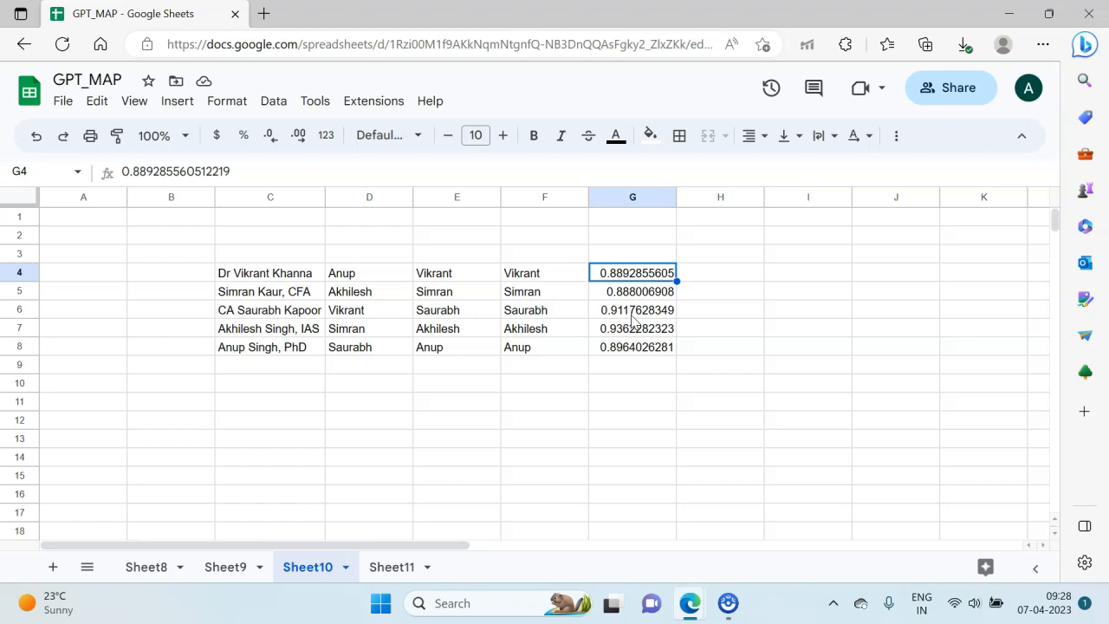
pyautogui.press('Left')
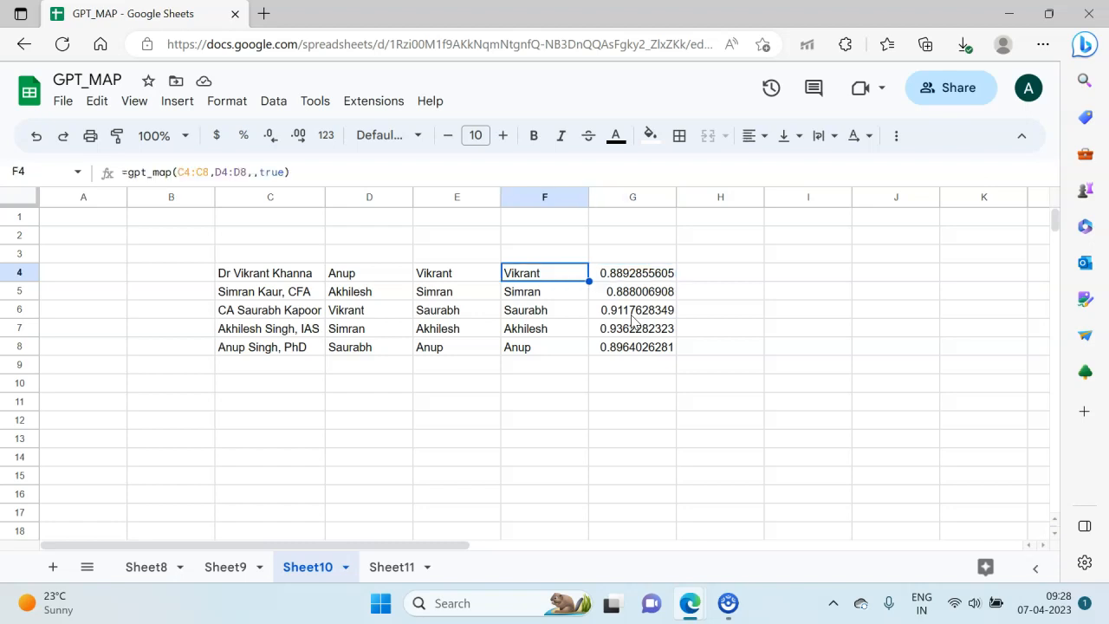
pyautogui.press('Left')
pyautogui.press('Left')
pyautogui.press('Left')
pyautogui.press('Right')
pyautogui.press('Right')
pyautogui.press('Right')
pyautogui.press('Right')
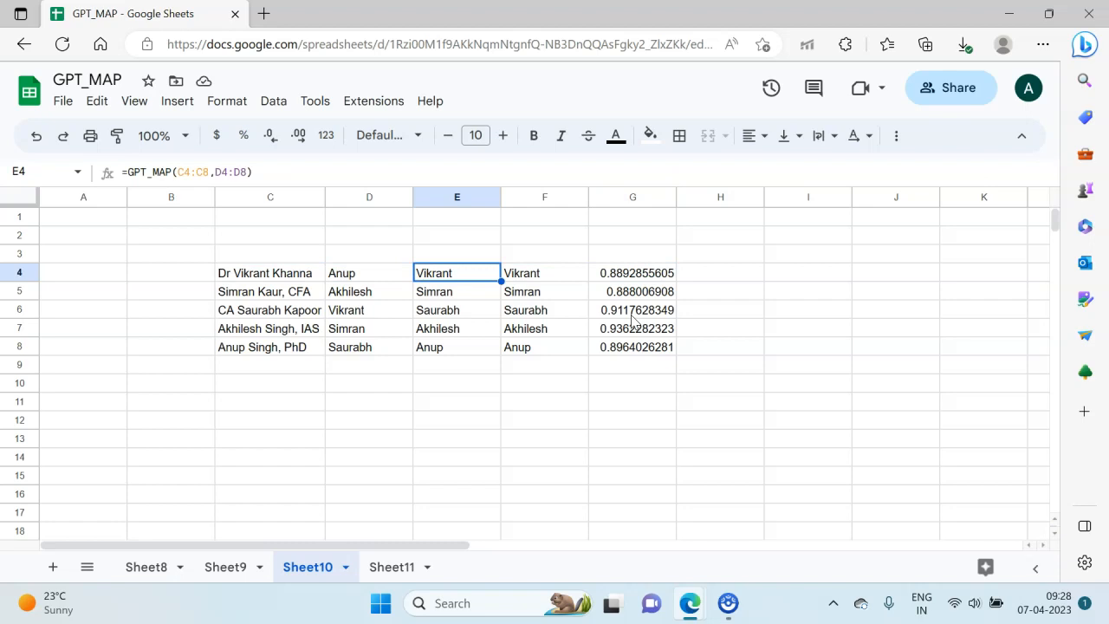
pyautogui.press('Left')
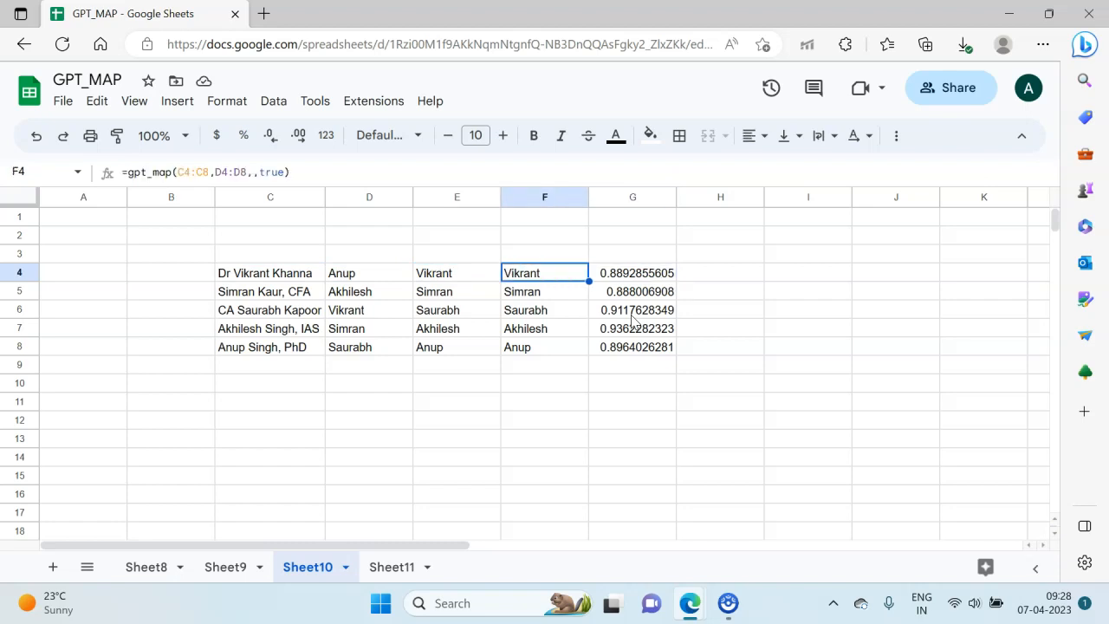
# Step: Enter the note 0-1 in H4 as the scale for the match scores in column G
pyautogui.press('Right')
pyautogui.press('Right')
pyautogui.write('0-1')
pyautogui.press('Return')
pyautogui.press('Up')
pyautogui.press('Left')
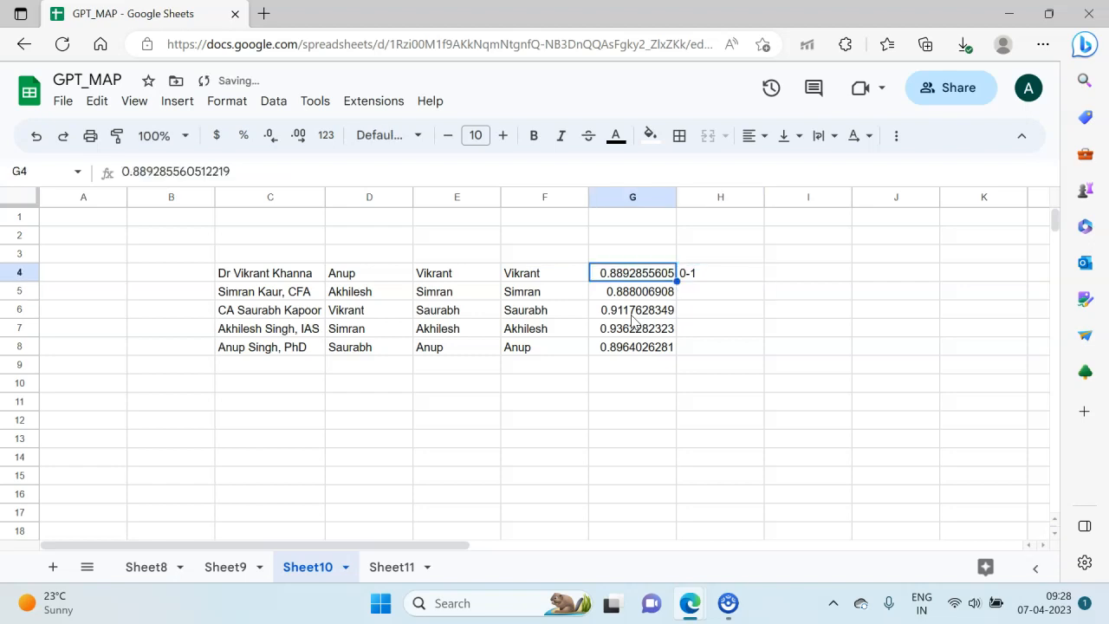
# Step: Compare the full name in C4 with its matches in E4 and F4 and the score in G4
pyautogui.press('Left')
pyautogui.press('Left')
pyautogui.press('Left')
pyautogui.press('Right')
pyautogui.press('Left')
pyautogui.press('Left')
pyautogui.press('Left')
pyautogui.press('Right')
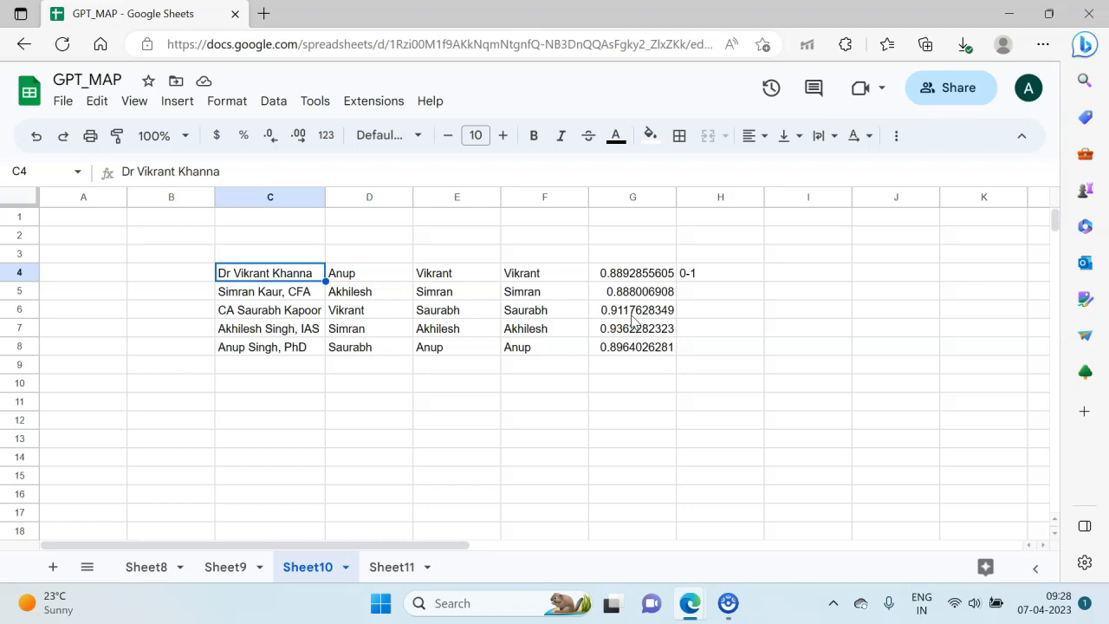
pyautogui.press('Right')
pyautogui.press('Right')
pyautogui.press('Right')
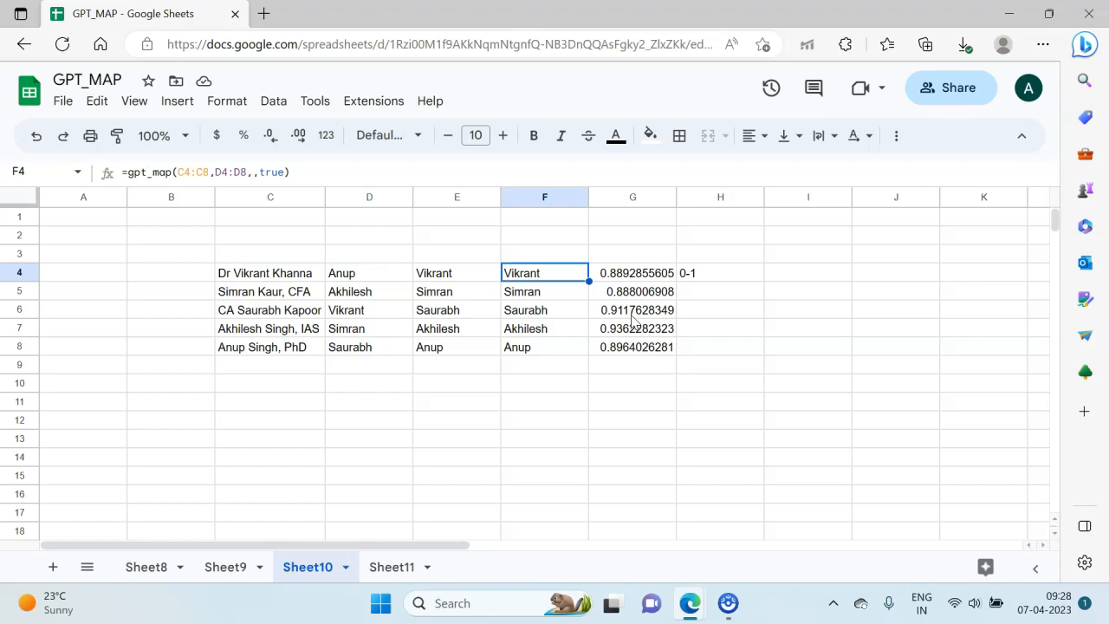
pyautogui.press('Left')
pyautogui.press('Left')
pyautogui.press('Left')
pyautogui.press('Right')
pyautogui.press('Right')
pyautogui.press('Right')
pyautogui.press('Right')
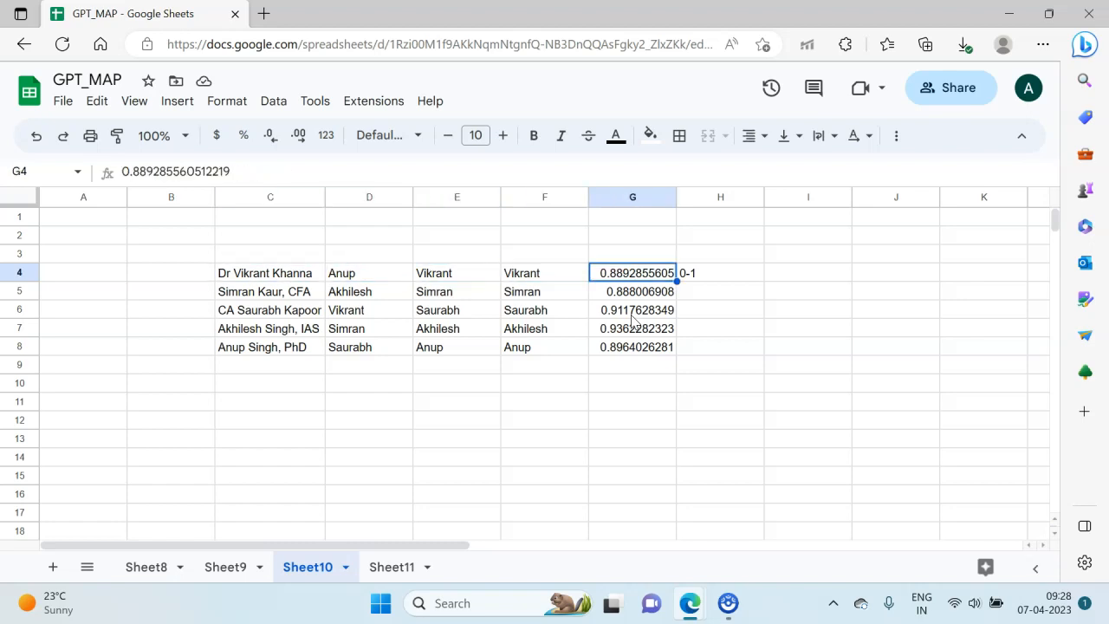
# Step: Compare the full name in C7 with its matches in E7 and F7 and the score in G7
pyautogui.press('Down')
pyautogui.press('Down')
pyautogui.press('Down')
pyautogui.press('Left')
pyautogui.press('Left')
pyautogui.press('Left')
pyautogui.press('Left')
pyautogui.press('Right')
pyautogui.press('Right')
pyautogui.press('Right')
pyautogui.press('Right')
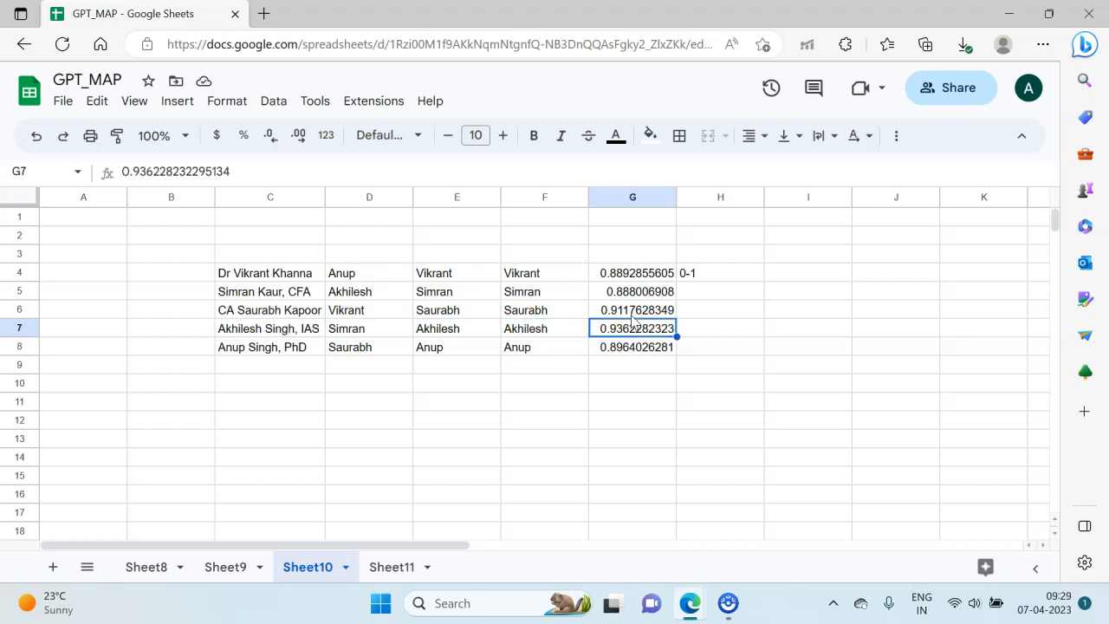
# Step: Append an "s" to the first name in D6
pyautogui.press('Up')
pyautogui.press('Up')
pyautogui.press('Up')
pyautogui.press('Left')
pyautogui.press('Left')
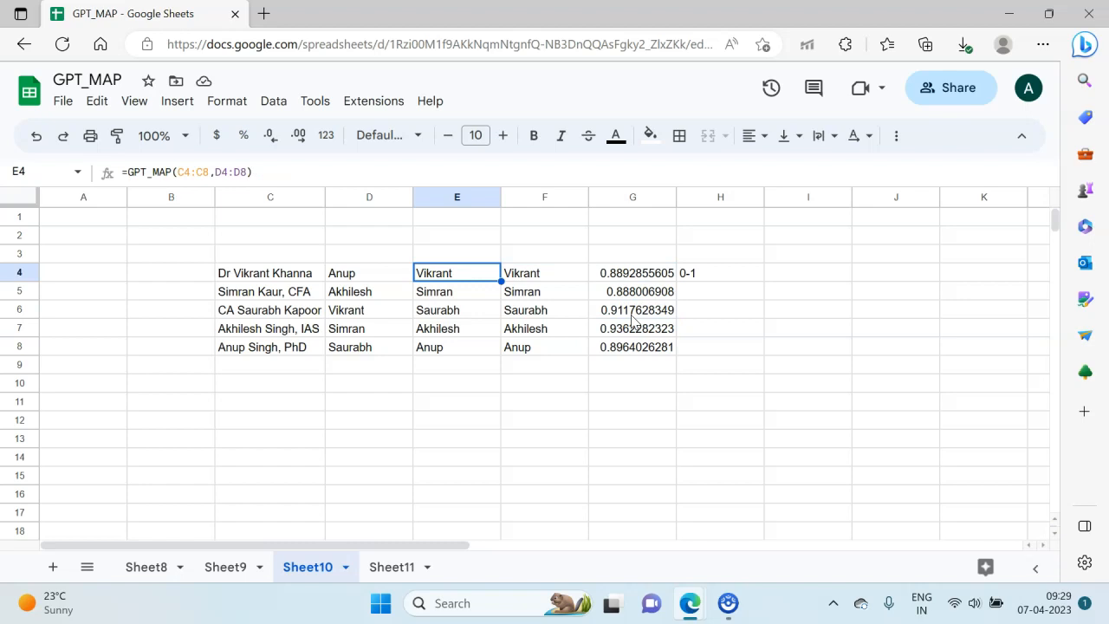
pyautogui.press('Left')
pyautogui.press('Left')
pyautogui.press('Down')
pyautogui.press('Down')
pyautogui.press('Right')
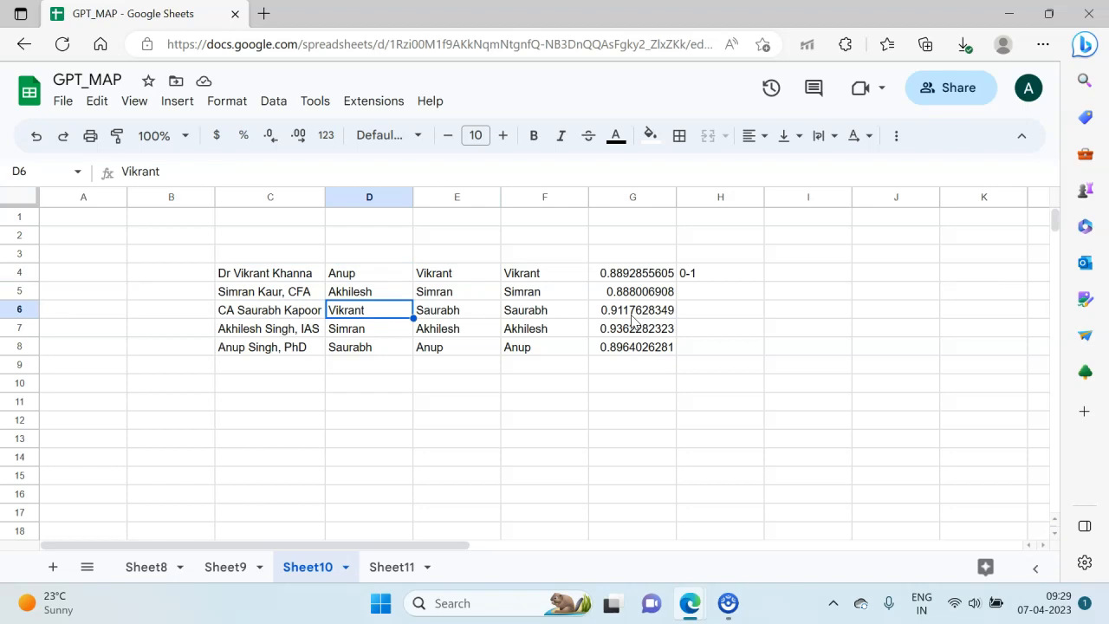
pyautogui.press('F2')
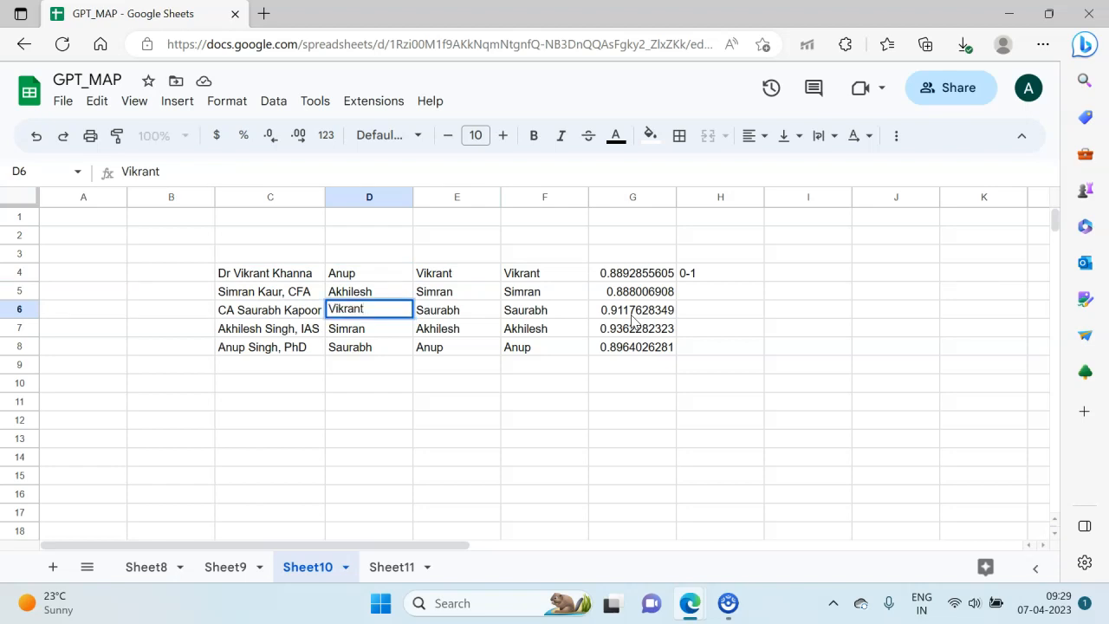
pyautogui.write('s')
pyautogui.press('Return')
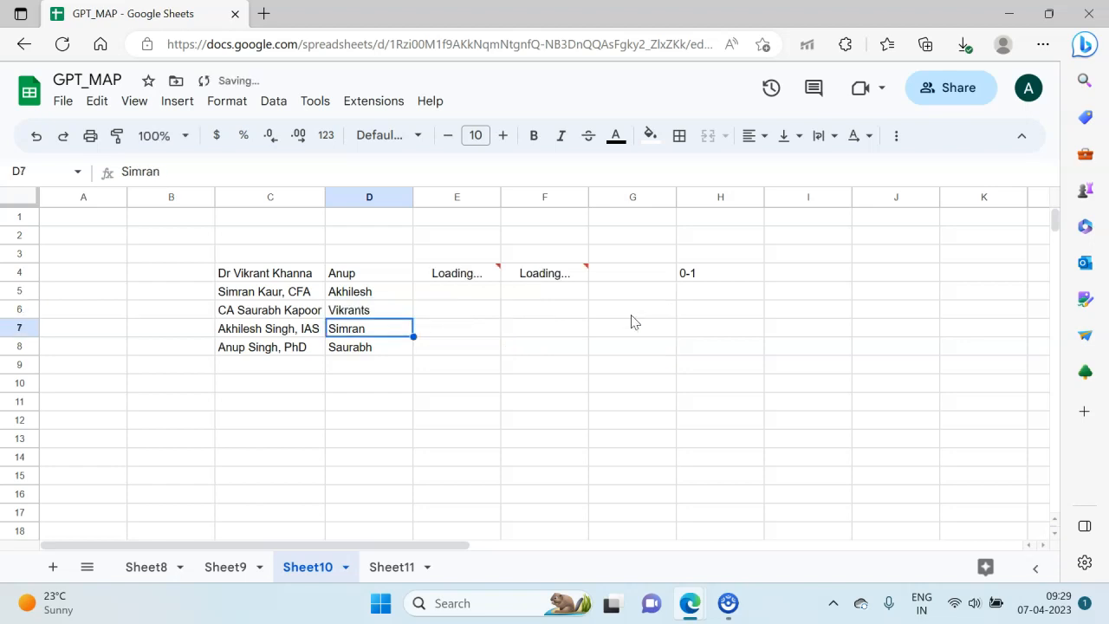
# Step: Examine how the edited name in D6 affects the matches in E4 and F4 and the score in G4
pyautogui.press('pagedown')
pyautogui.press('pageup')
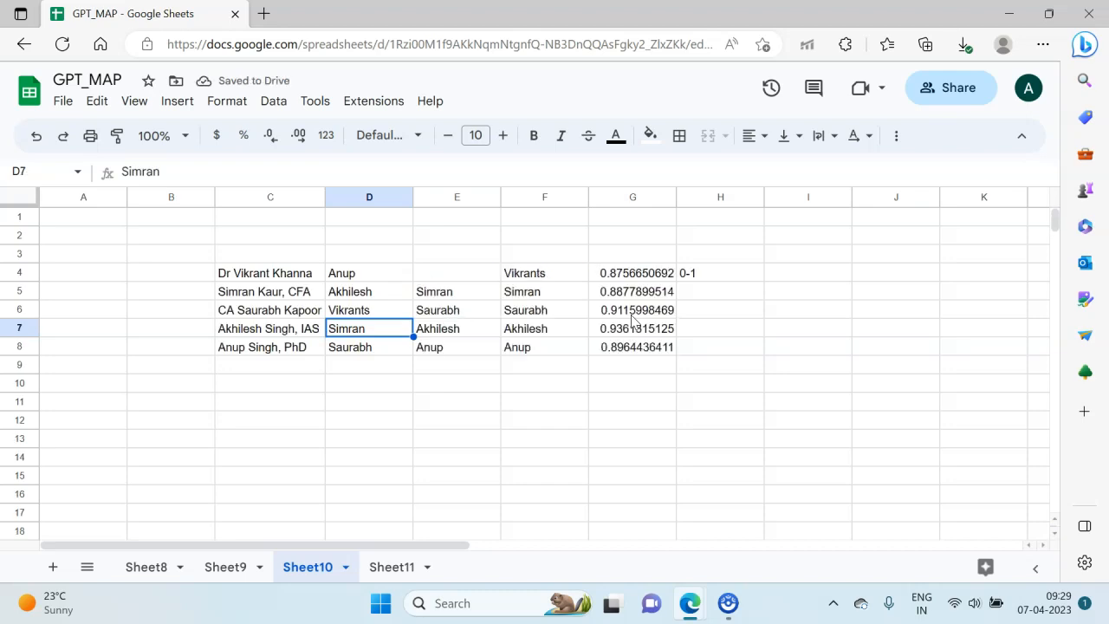
pyautogui.press('Right')
pyautogui.press('Right')
pyautogui.press('Up')
pyautogui.press('Up')
pyautogui.press('Right')
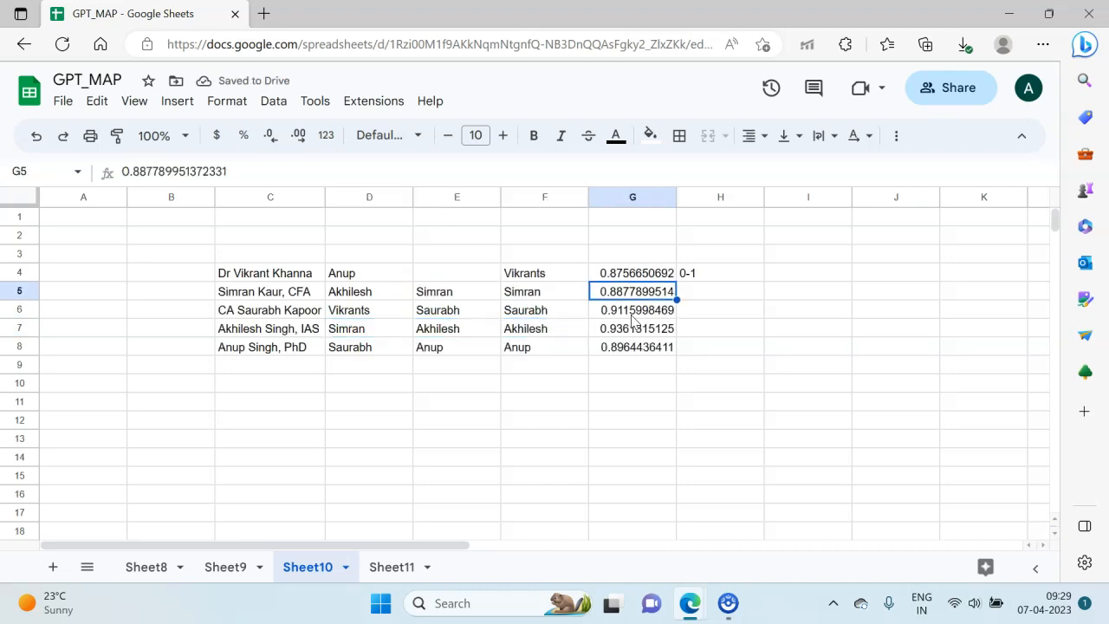
pyautogui.press('Up')
pyautogui.press('Left')
pyautogui.press('Left')
pyautogui.press('Left')
pyautogui.press('Left')
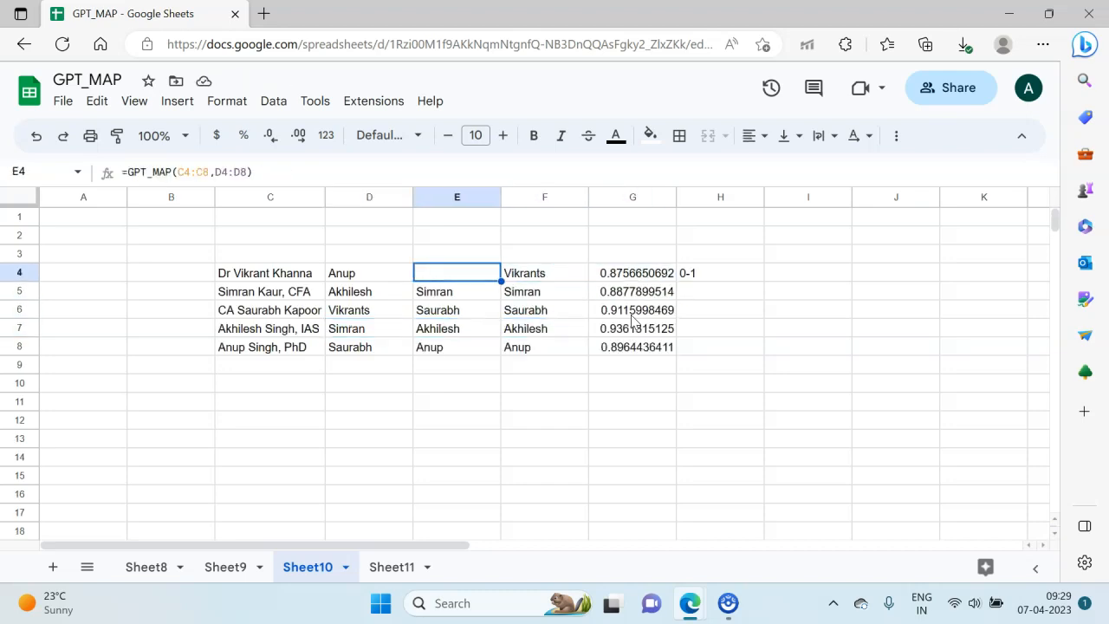
pyautogui.press('Down')
pyautogui.press('Down')
pyautogui.press('Right')
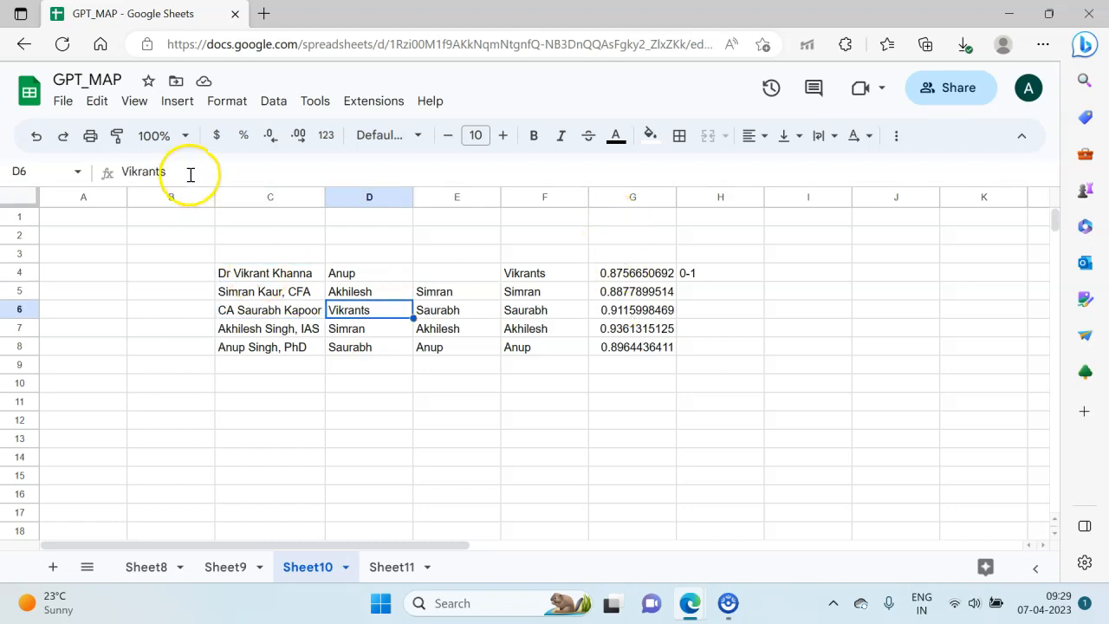
pyautogui.click(634, 252)
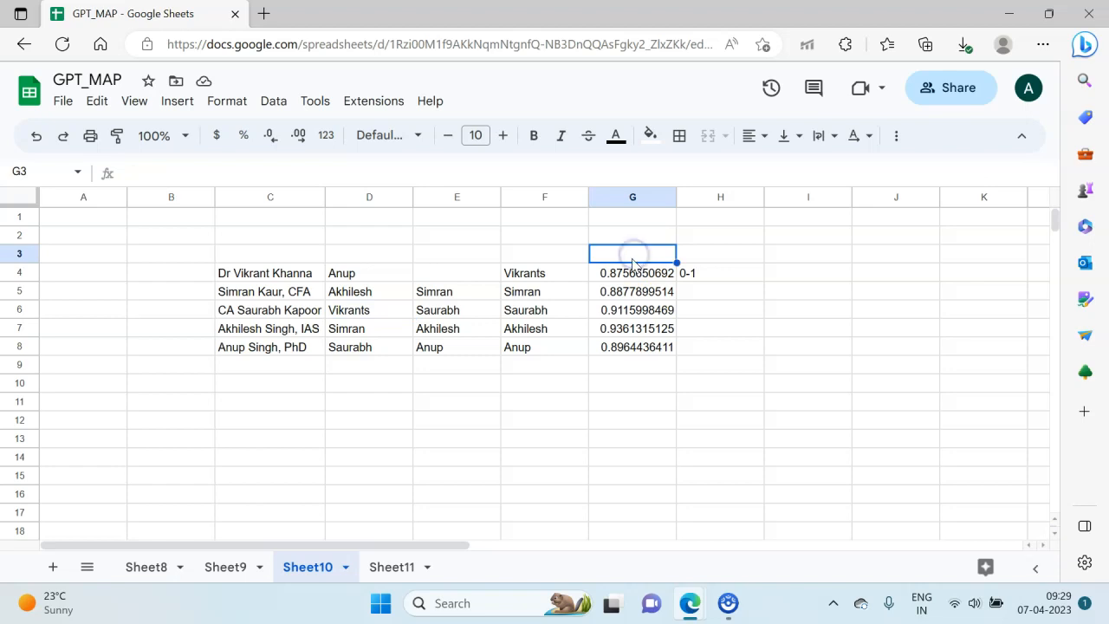
pyautogui.click(631, 273)
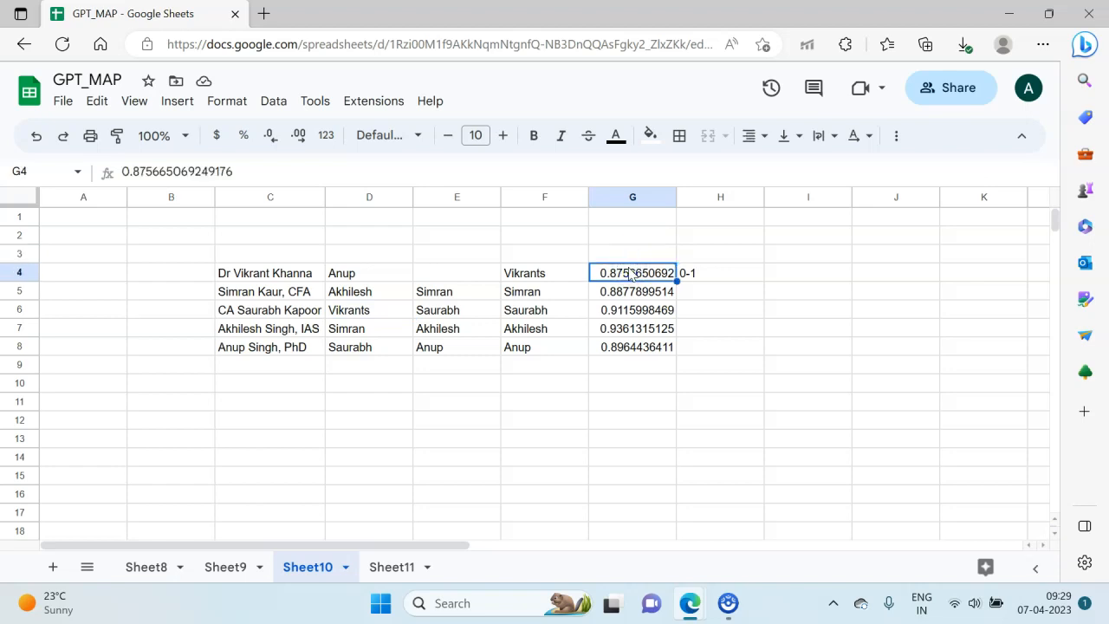
# Step: Undo the last edit in D6 and append the "s" to the name again
pyautogui.hotkey('ctrl', 'z')
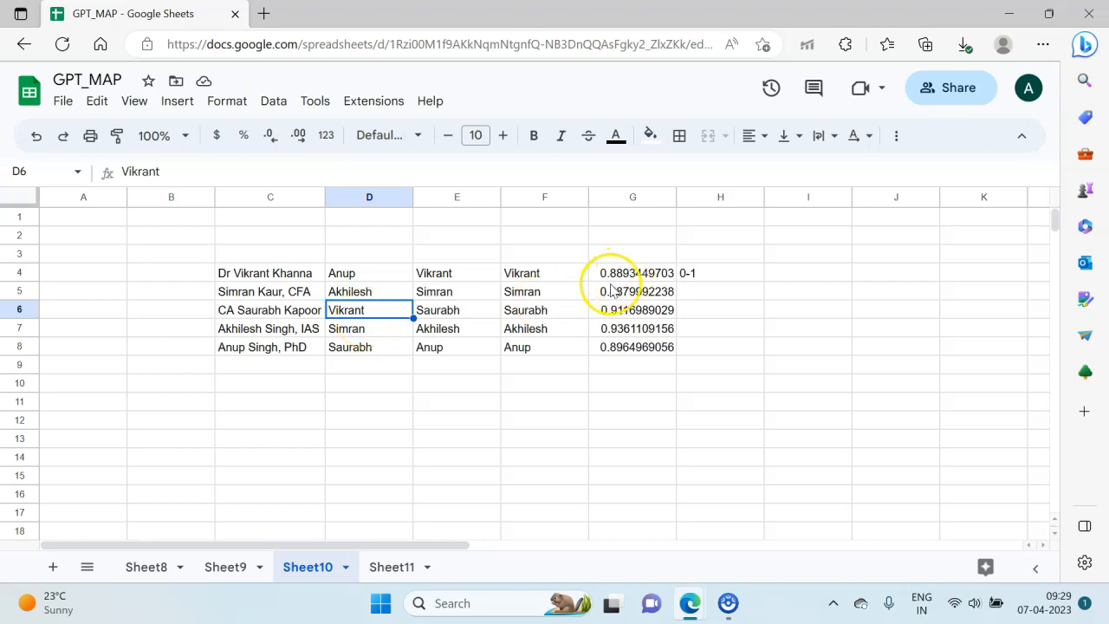
pyautogui.press('F2')
pyautogui.write('s')
pyautogui.press('Return')
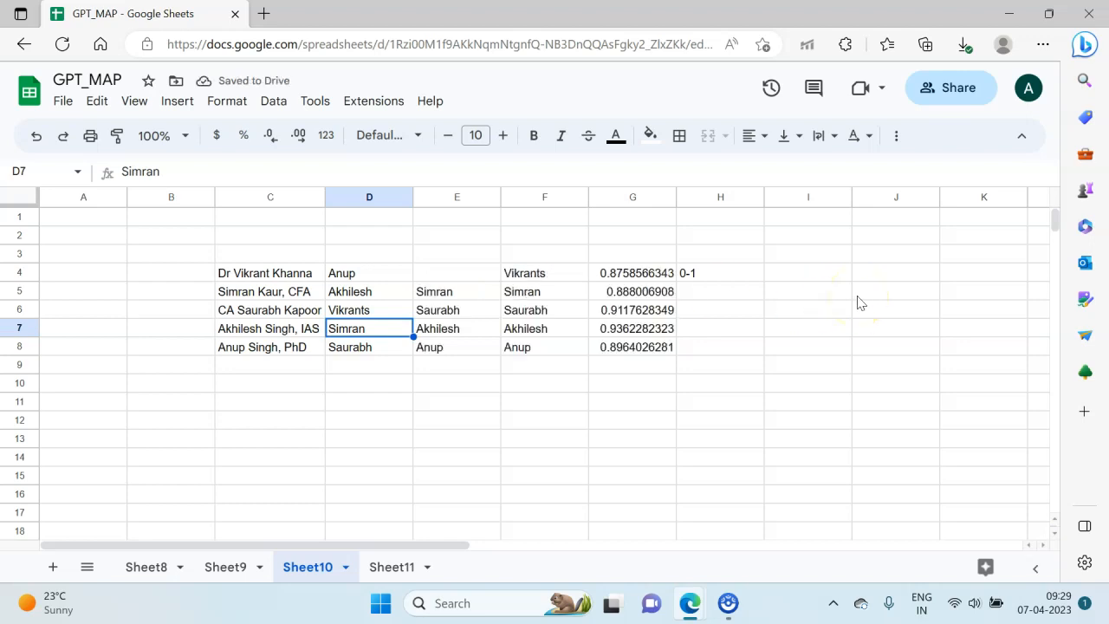
# Step: Review the scores in G4 and G6:G7 and the arguments of the formula in F4
pyautogui.click(641, 274)
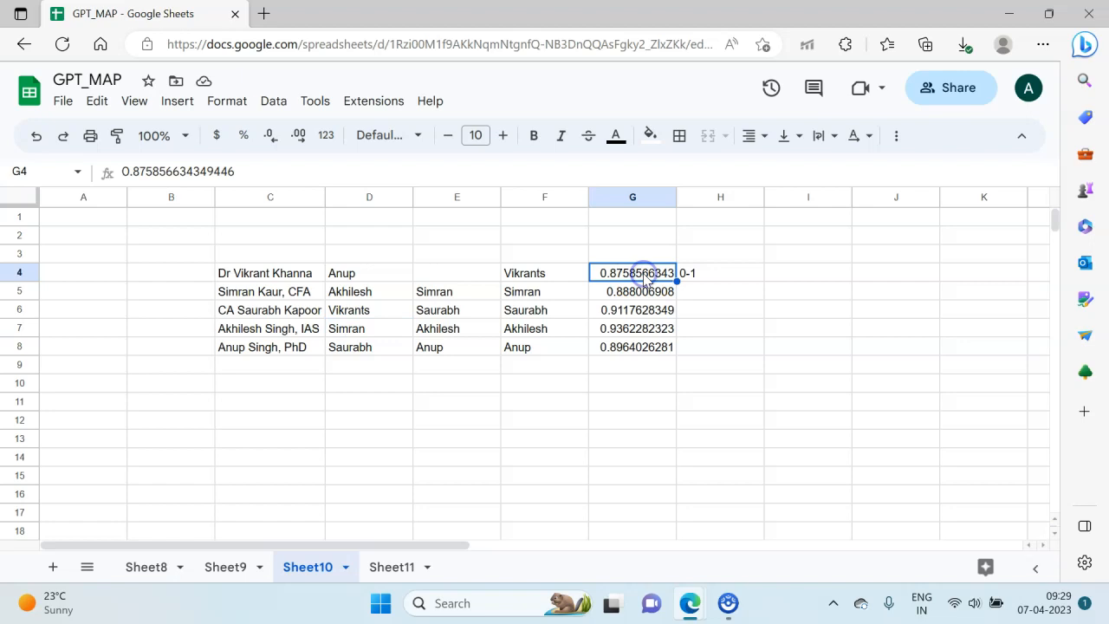
pyautogui.press('Left')
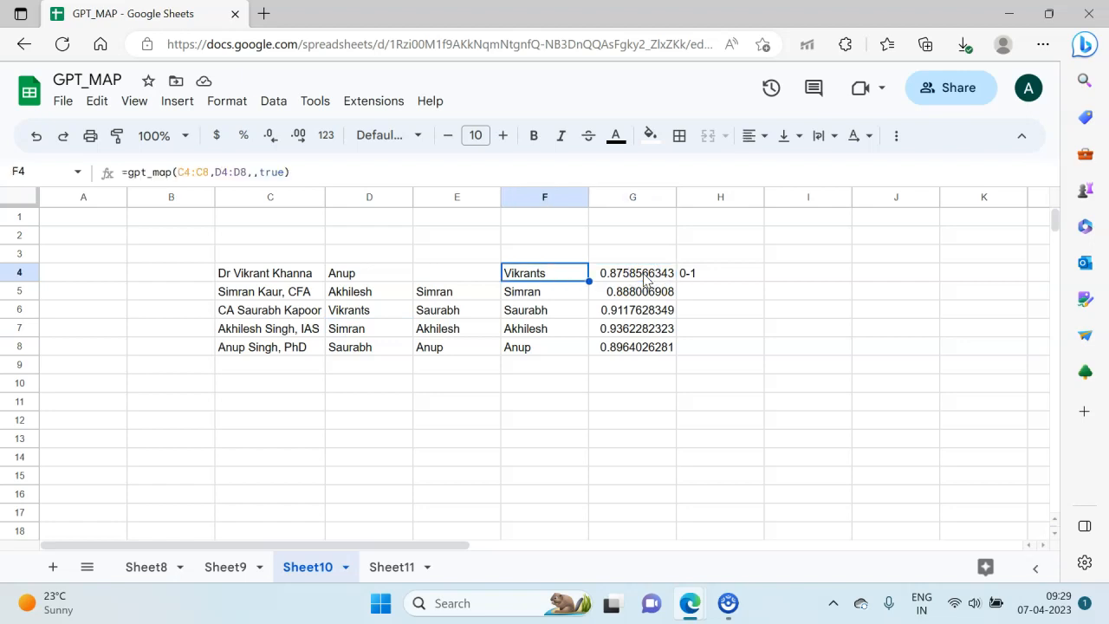
pyautogui.doubleClick(643, 310)
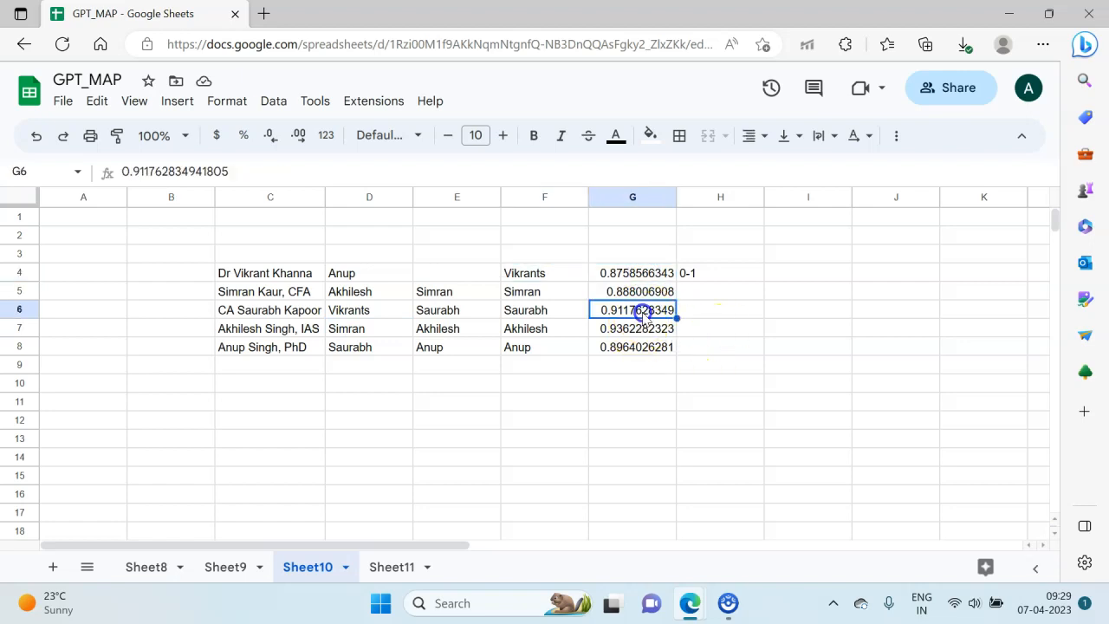
pyautogui.press('Escape')
pyautogui.hotkey('shift', 'Down')
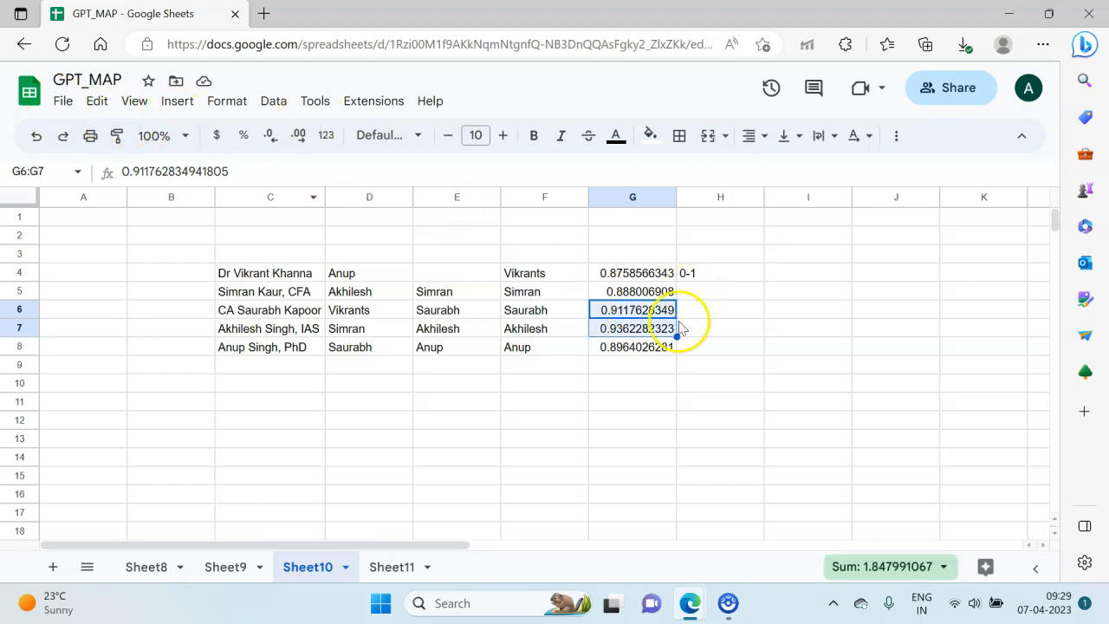
pyautogui.click(563, 291)
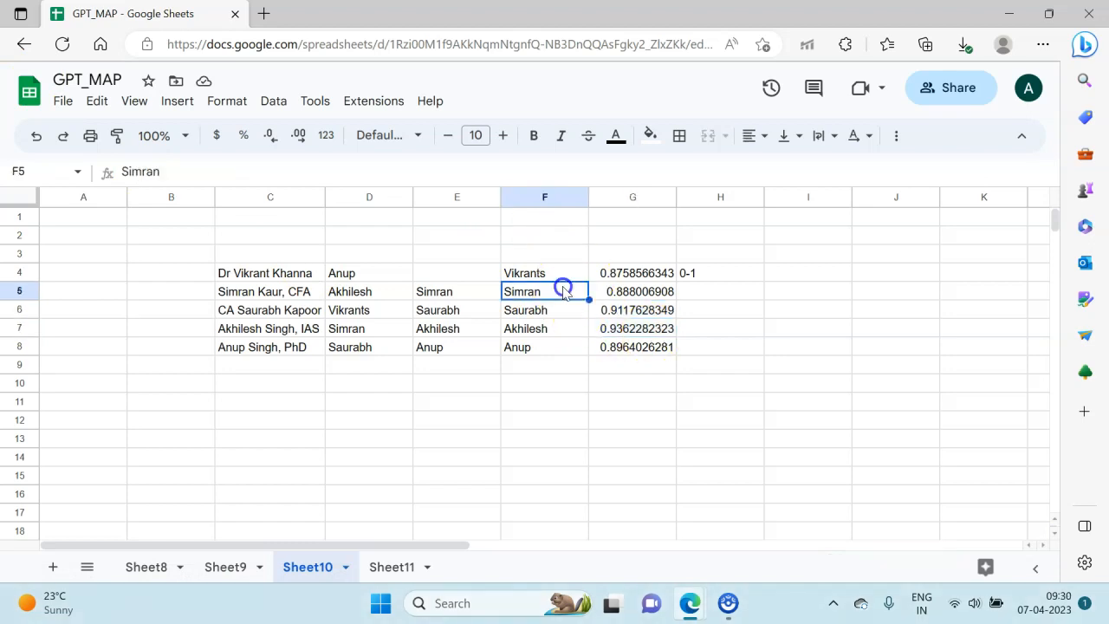
pyautogui.doubleClick(565, 274)
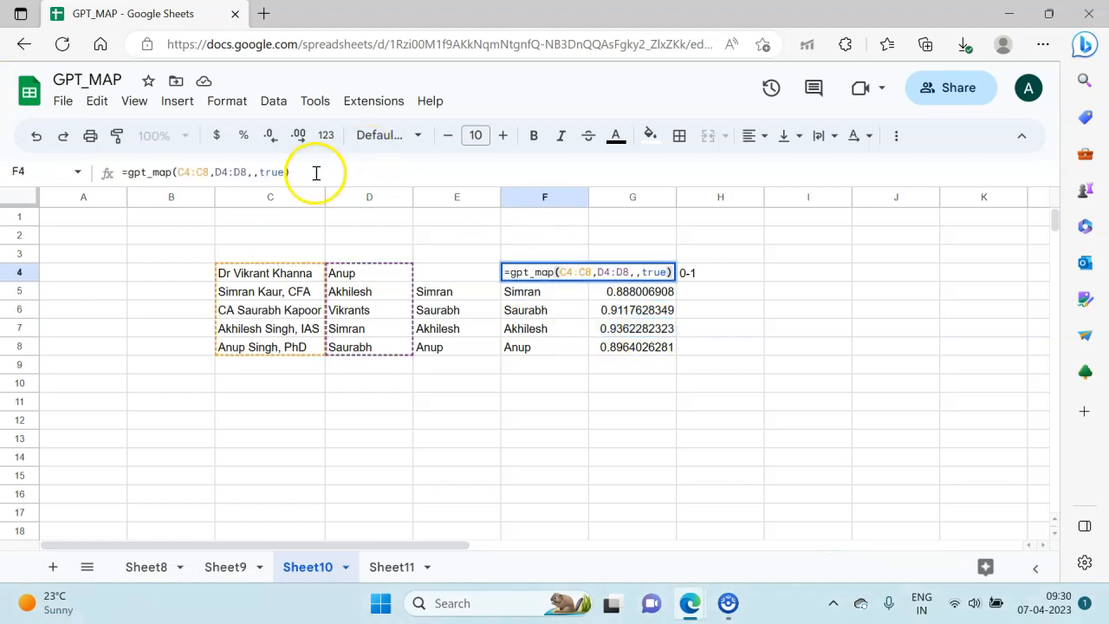
pyautogui.press('Escape')
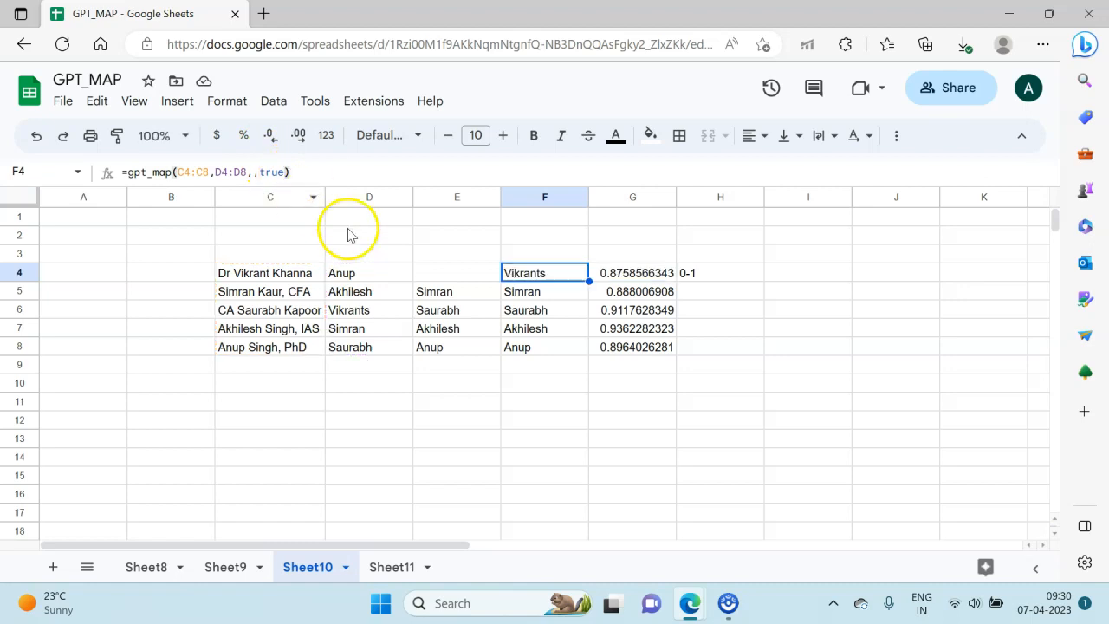
# Step: Format the scores in G6:G7 as bold and italic with a green fill
pyautogui.press('Down')
pyautogui.press('Down')
pyautogui.press('Right')
pyautogui.hotkey('shift', 'Down')
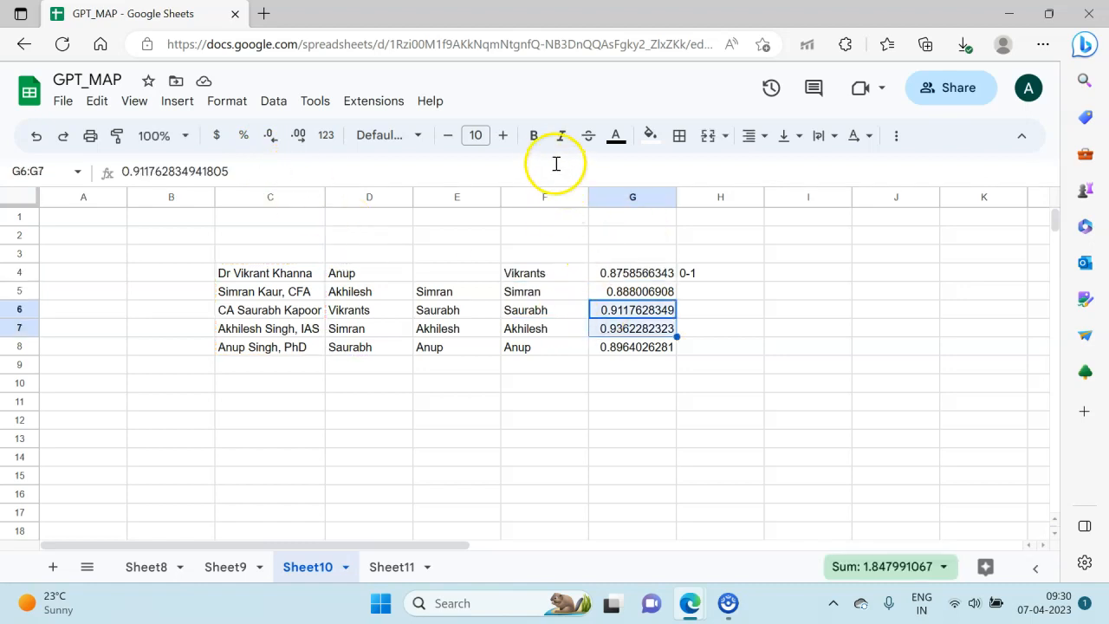
pyautogui.click(535, 138)
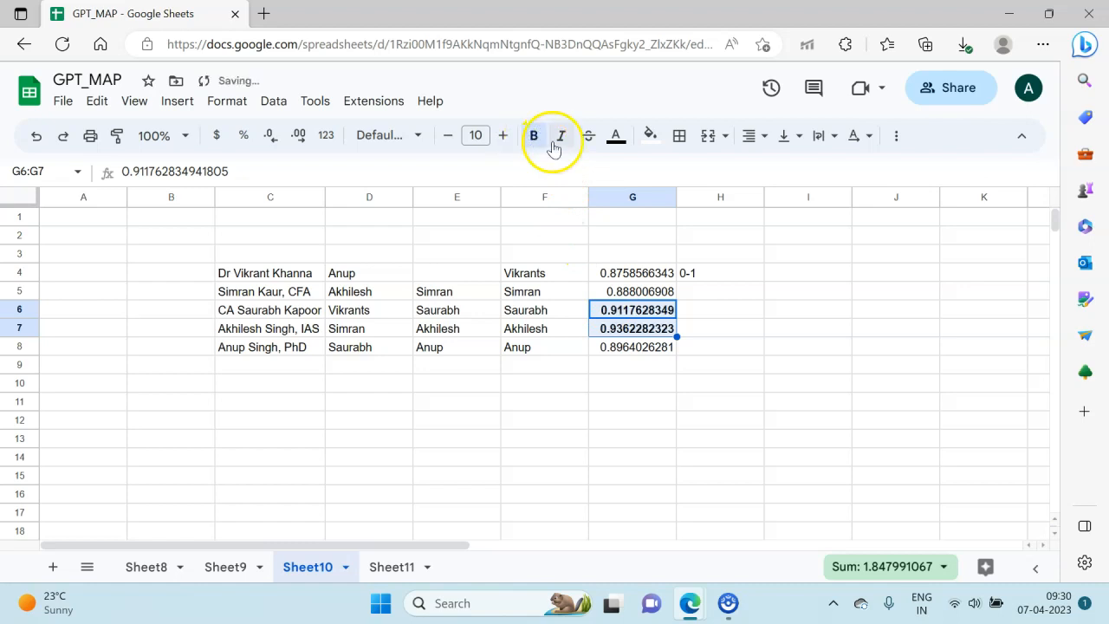
pyautogui.click(561, 146)
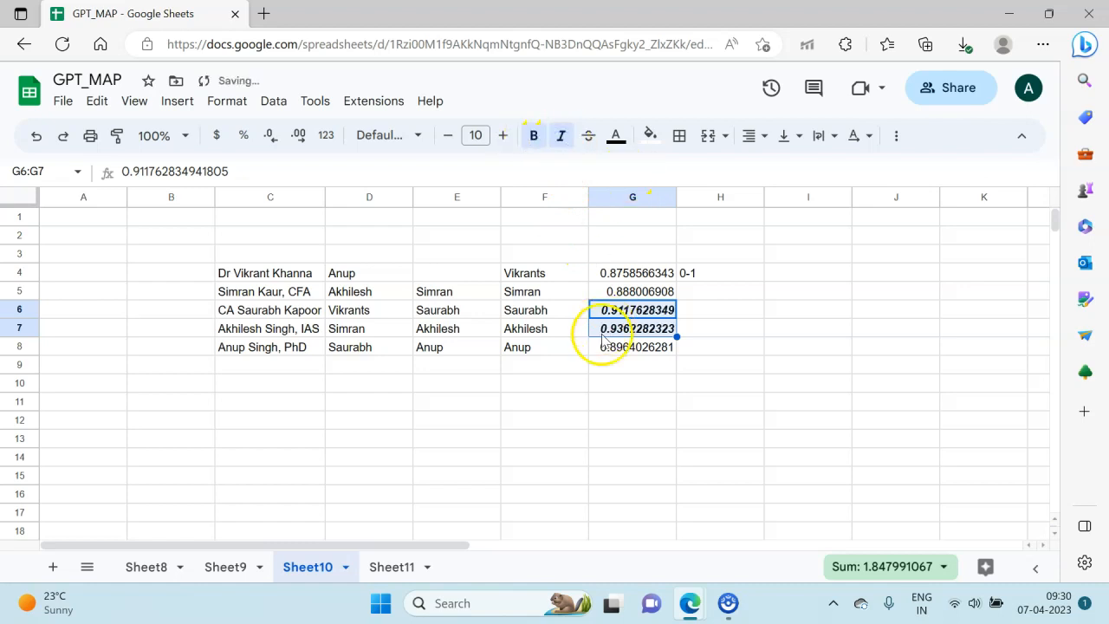
pyautogui.click(649, 136)
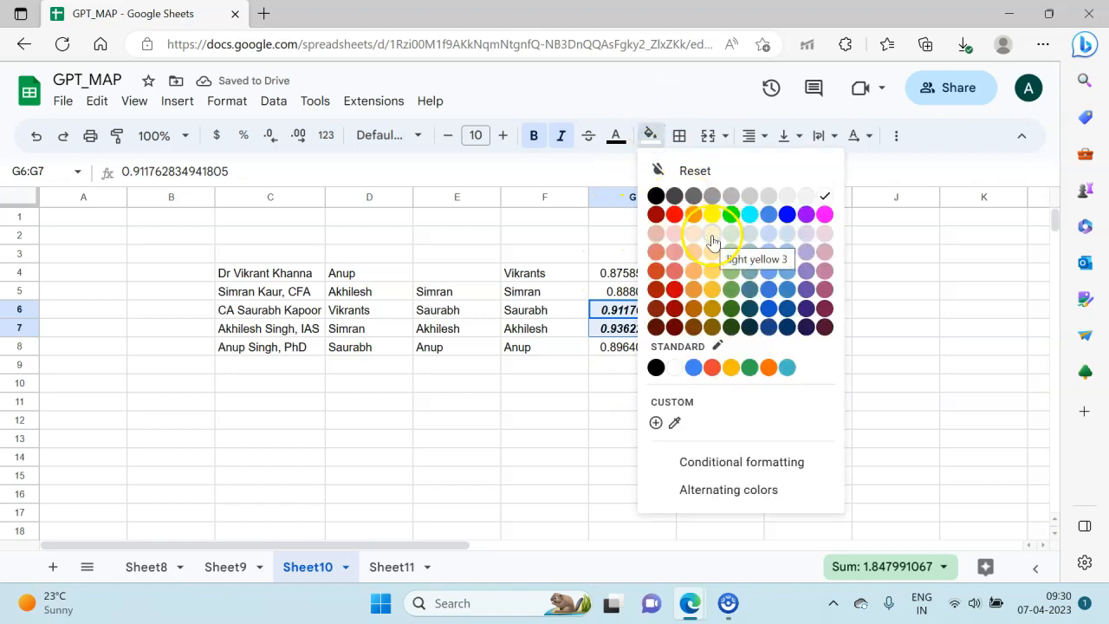
pyautogui.click(728, 215)
pyautogui.click(598, 474)
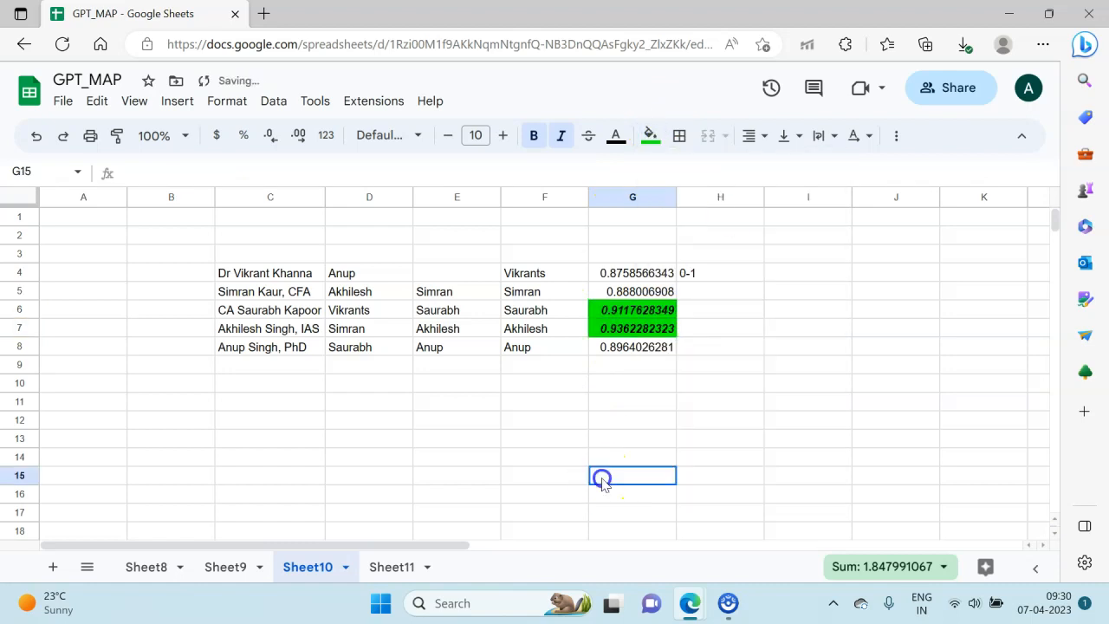
# Step: Review the highlighted scores in G6:G7 alongside their matched names in F6:F7
pyautogui.click(529, 312)
pyautogui.press('Down')
pyautogui.press('Right')
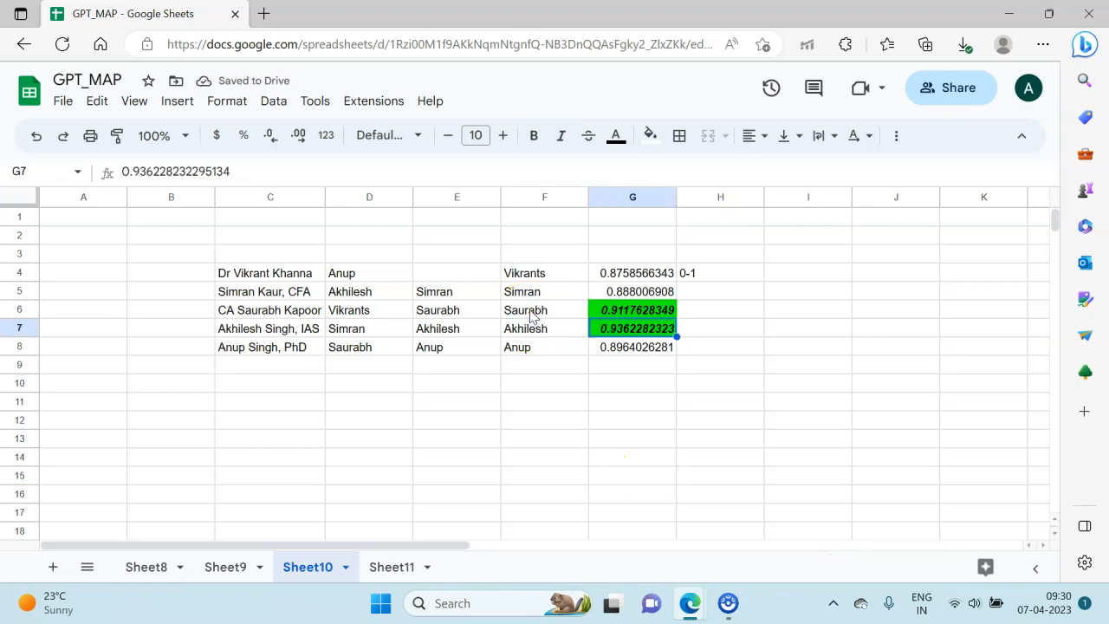
pyautogui.press('Up')
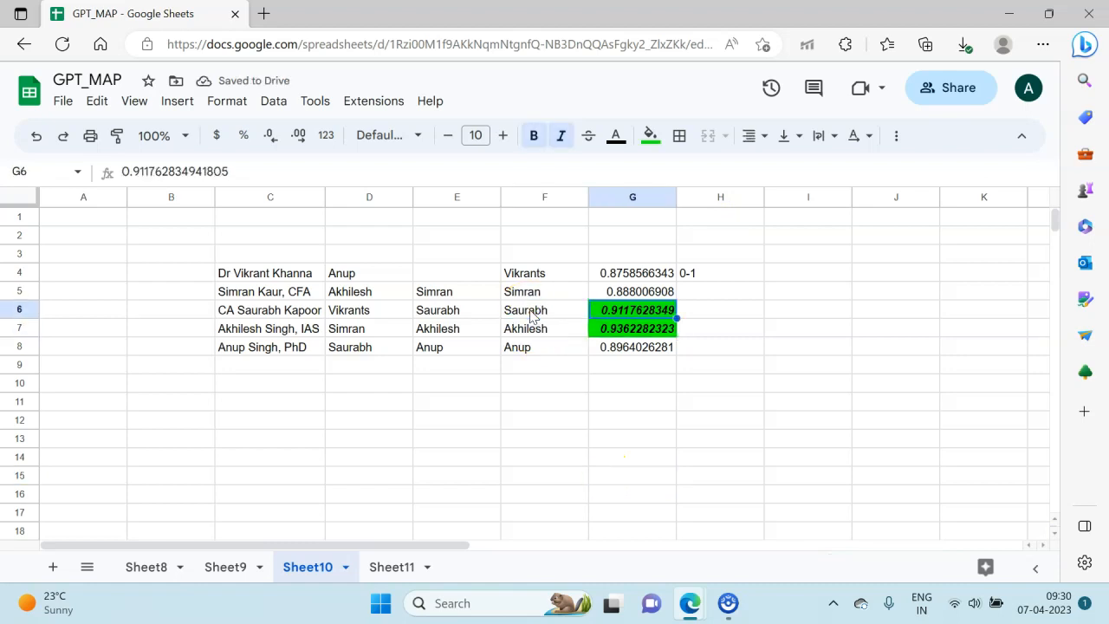
# Step: Change the GPT_MAP formula in F4 to use a confidence of 0.90 for C4:C8 and D4:D8, removing the stats argument
pyautogui.press('Left')
pyautogui.press('Up')
pyautogui.press('Up')
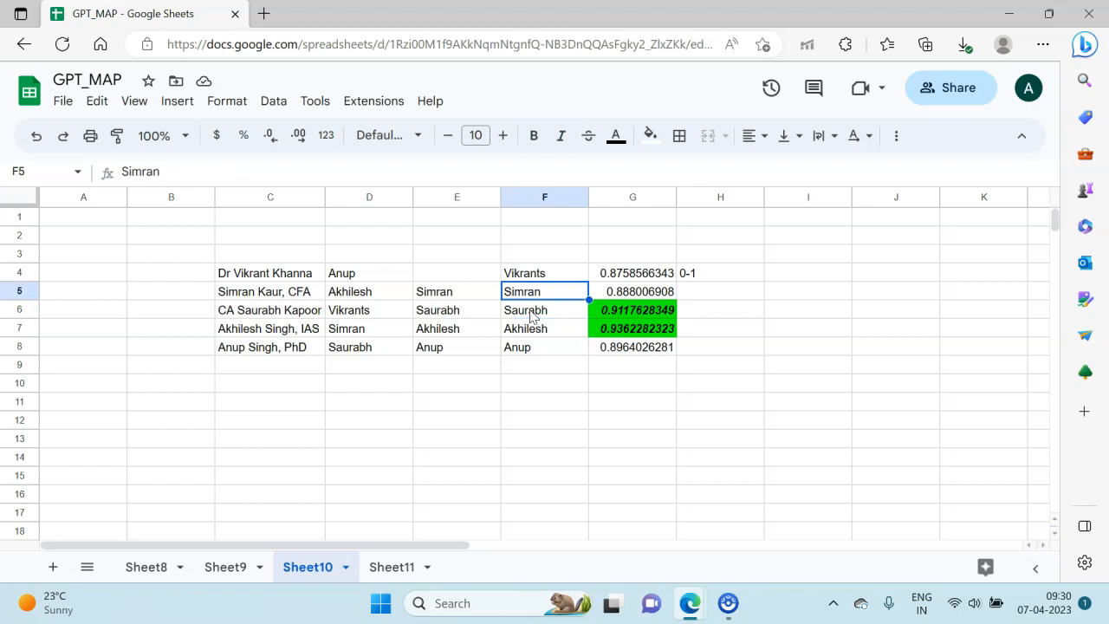
pyautogui.press('Return')
pyautogui.press('BackSpace')
pyautogui.press('BackSpace')
pyautogui.press('BackSpace')
pyautogui.press('BackSpace')
pyautogui.press('BackSpace')
pyautogui.press('BackSpace')
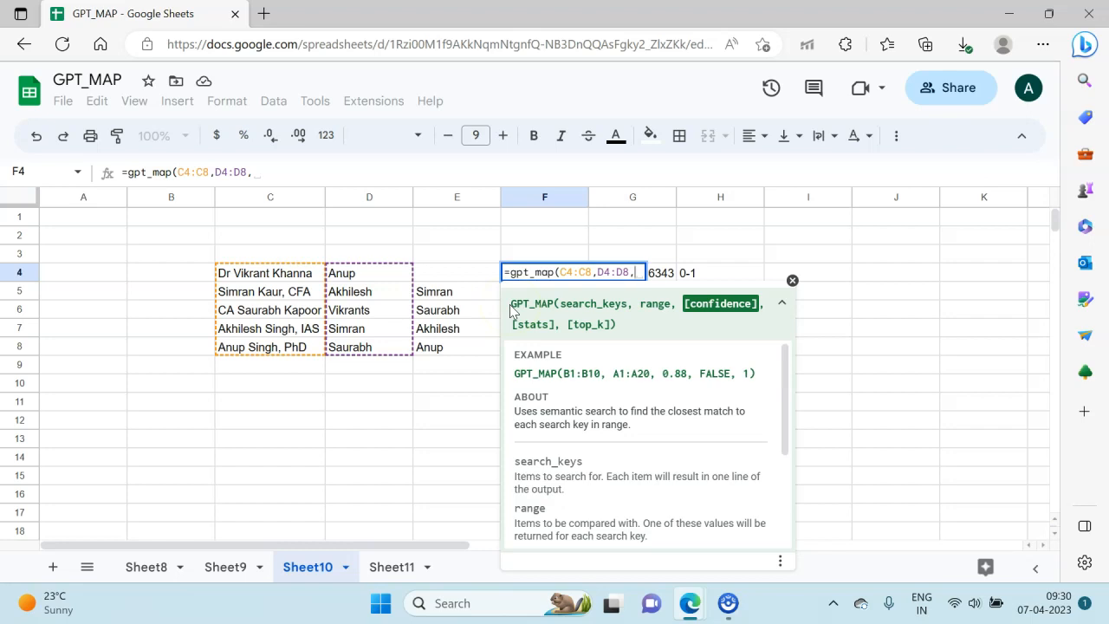
pyautogui.write('0.')
pyautogui.press('BackSpace')
pyautogui.press('BackSpace')
pyautogui.write('0.90')
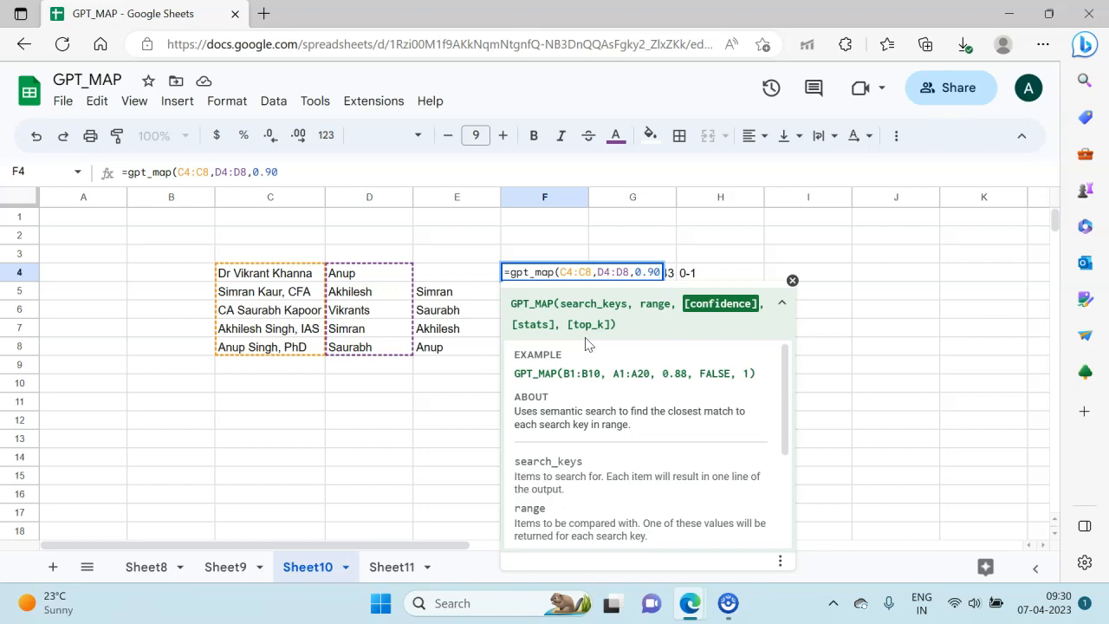
pyautogui.press('Return')
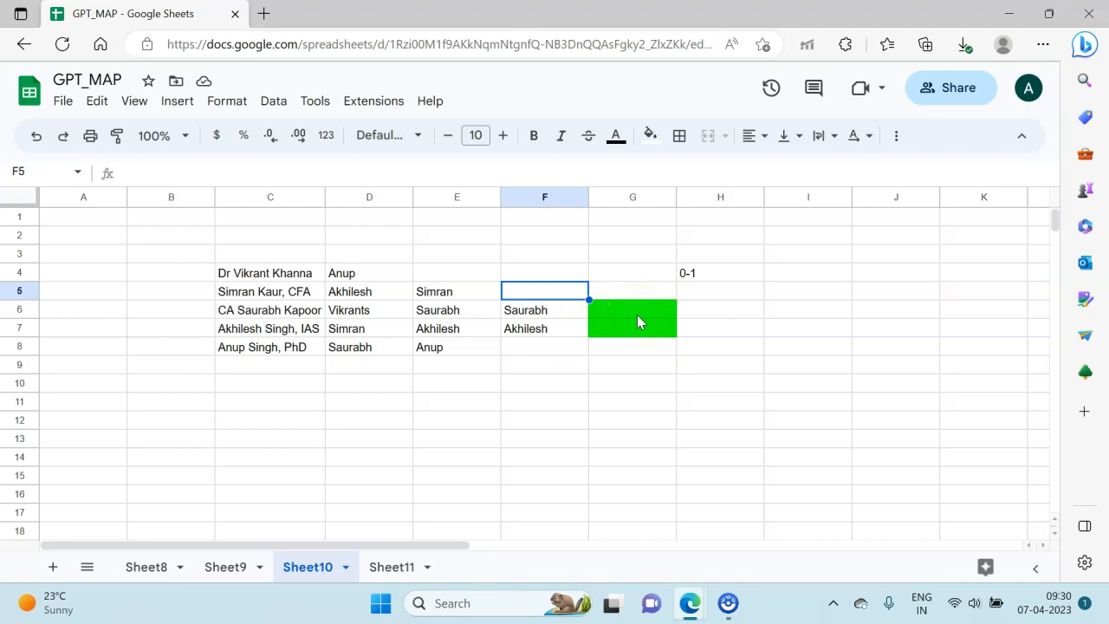
# Step: Inspect the confidence argument of the GPT_MAP formula in F4 without changing it
pyautogui.press('Up')
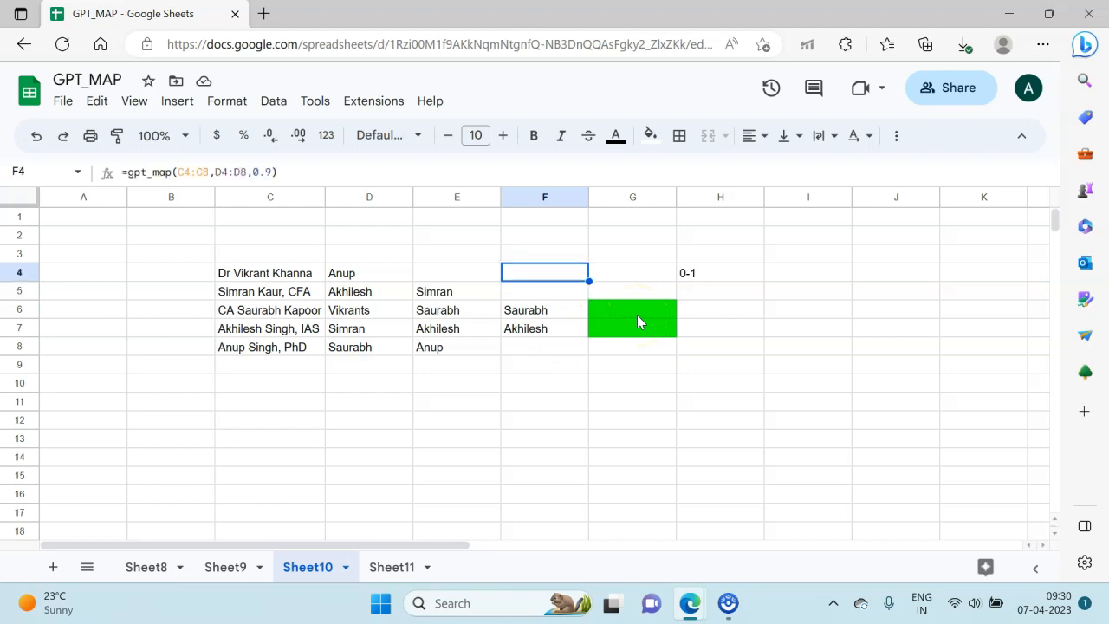
pyautogui.click(271, 175)
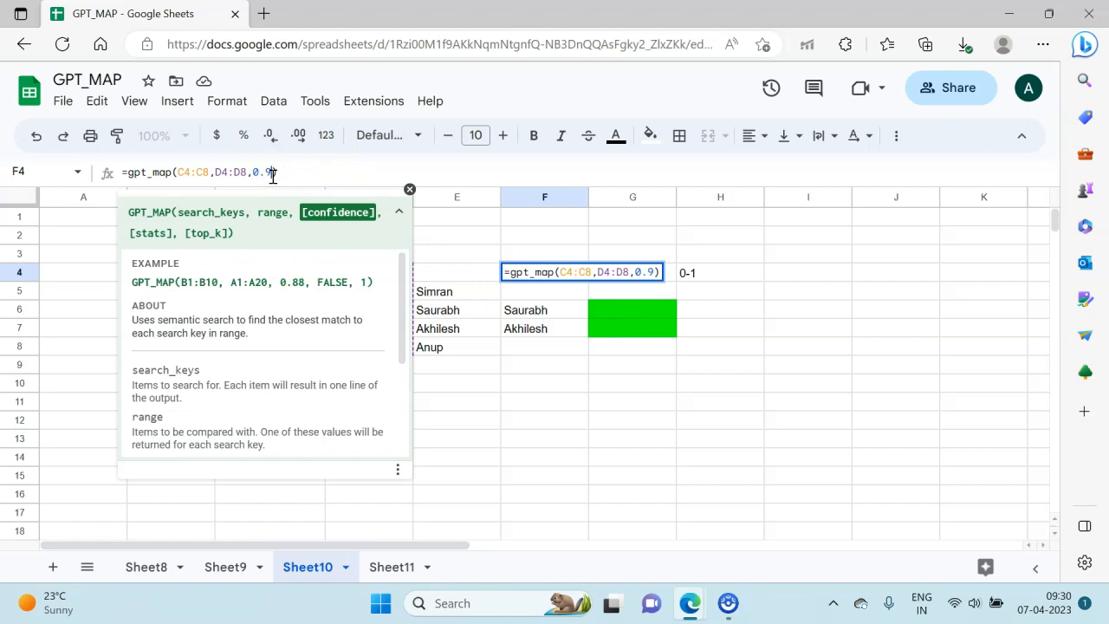
pyautogui.press('Escape')
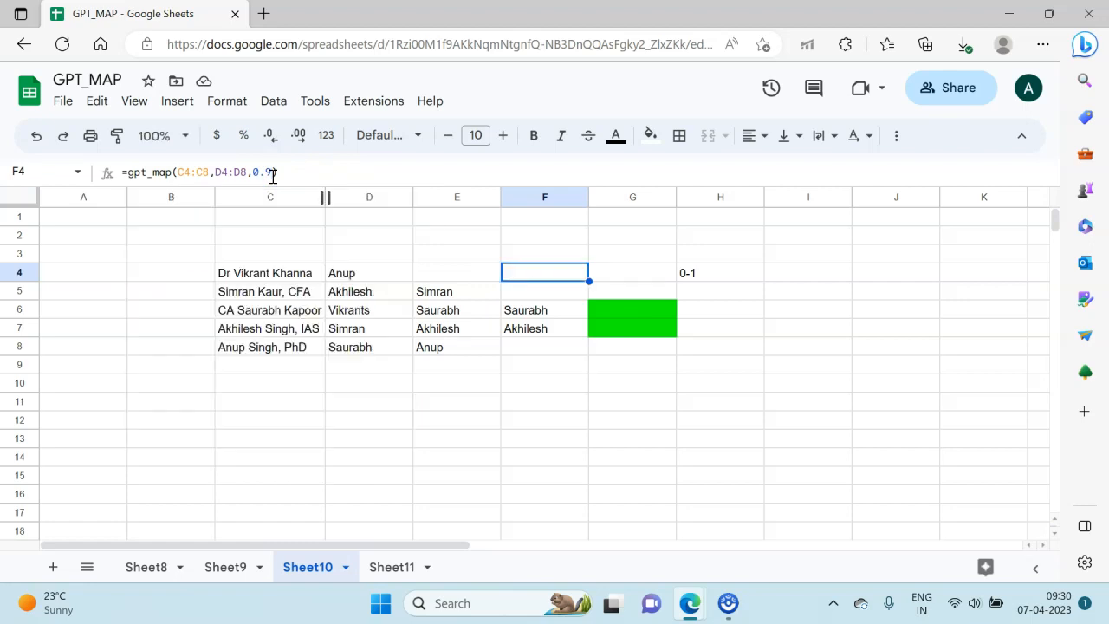